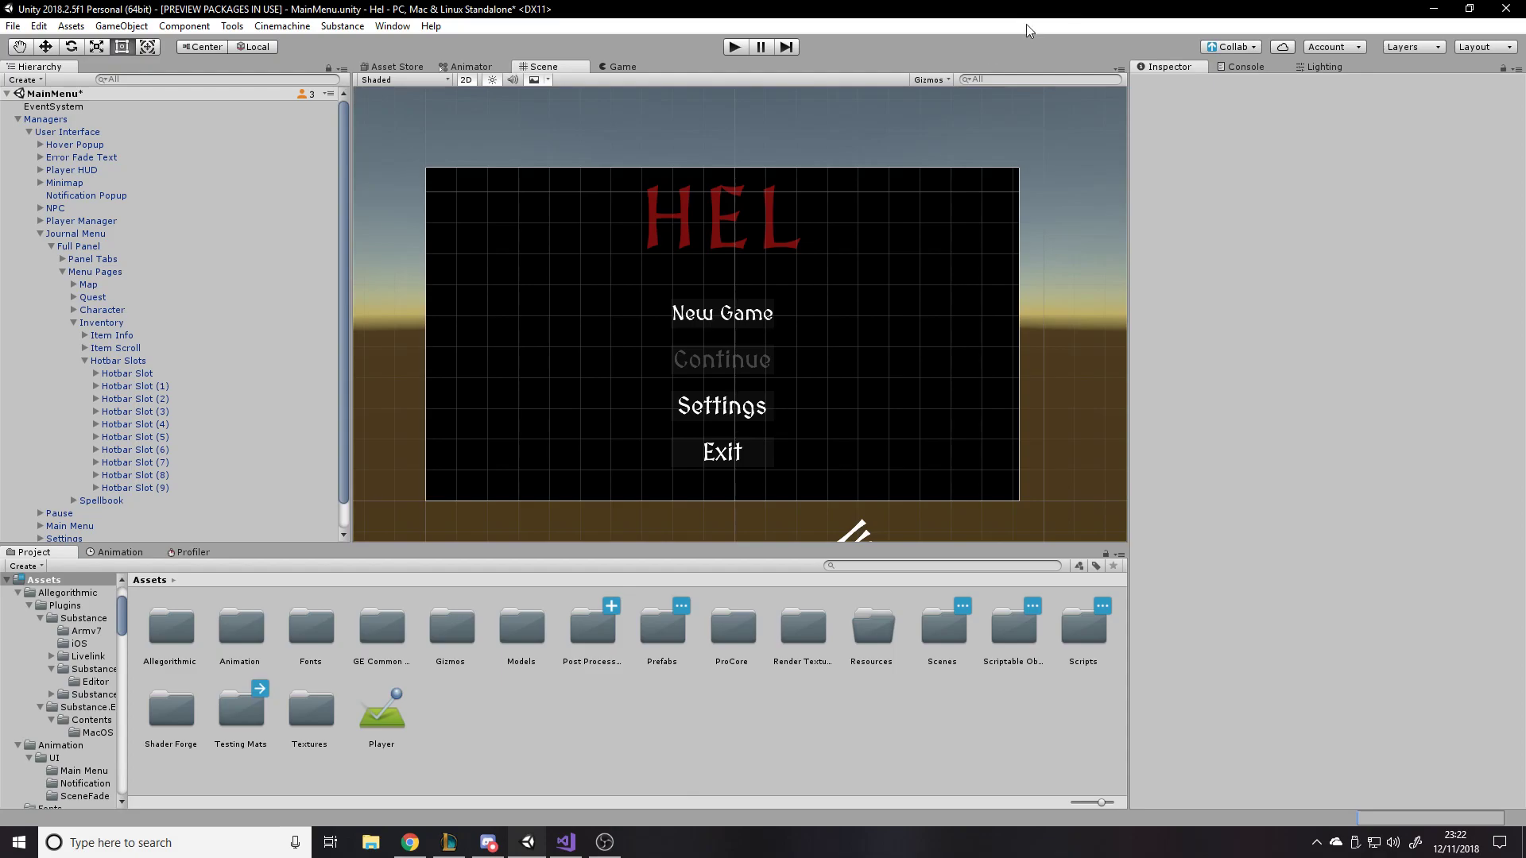
- Switch to the browser to view the active patrons list on Patreon, and return to Unity
click(410, 842)
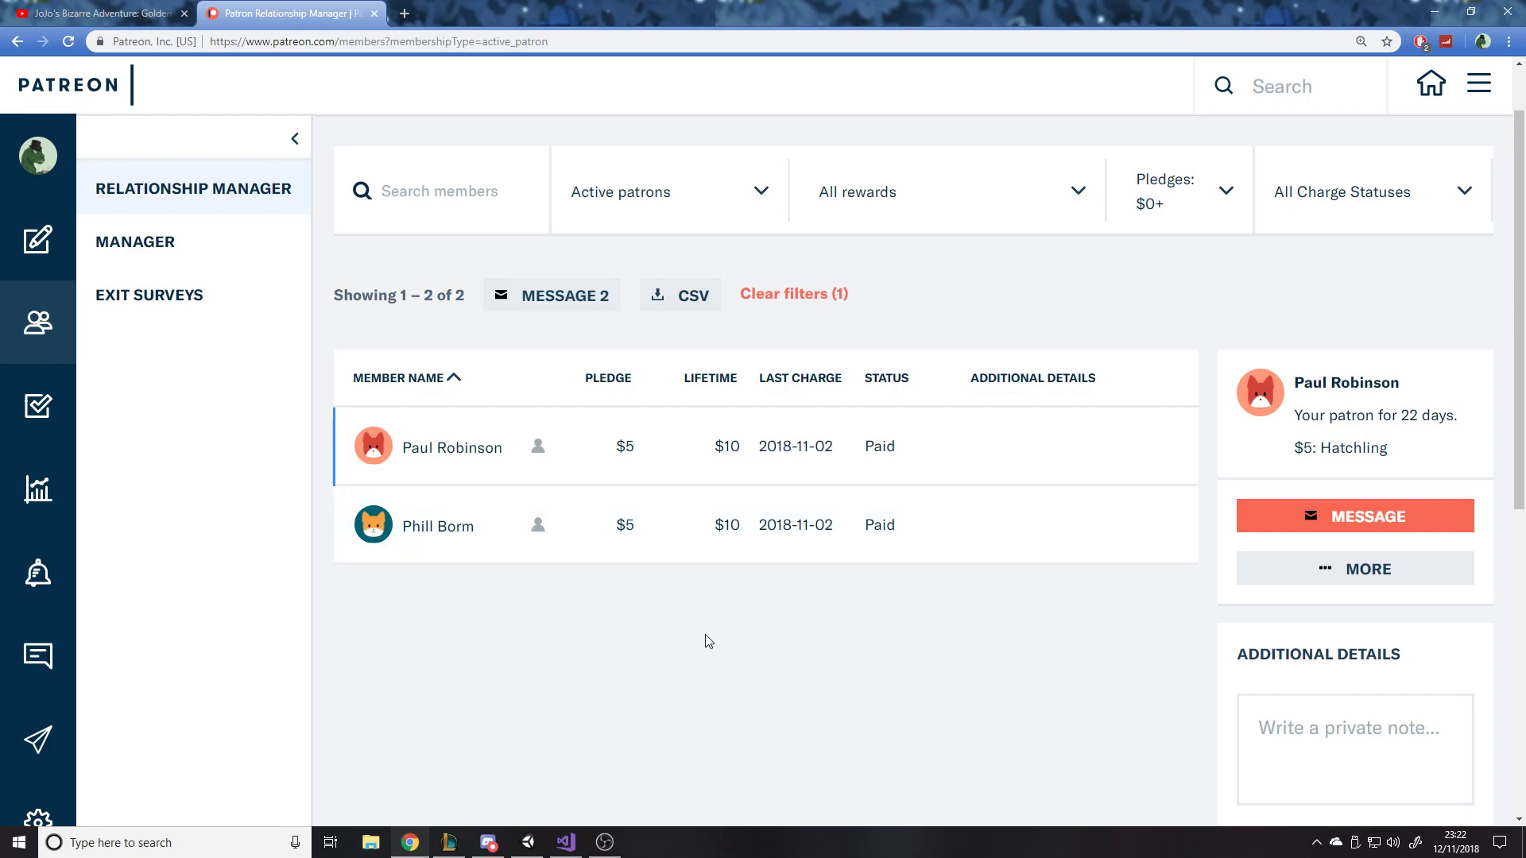
click(1433, 11)
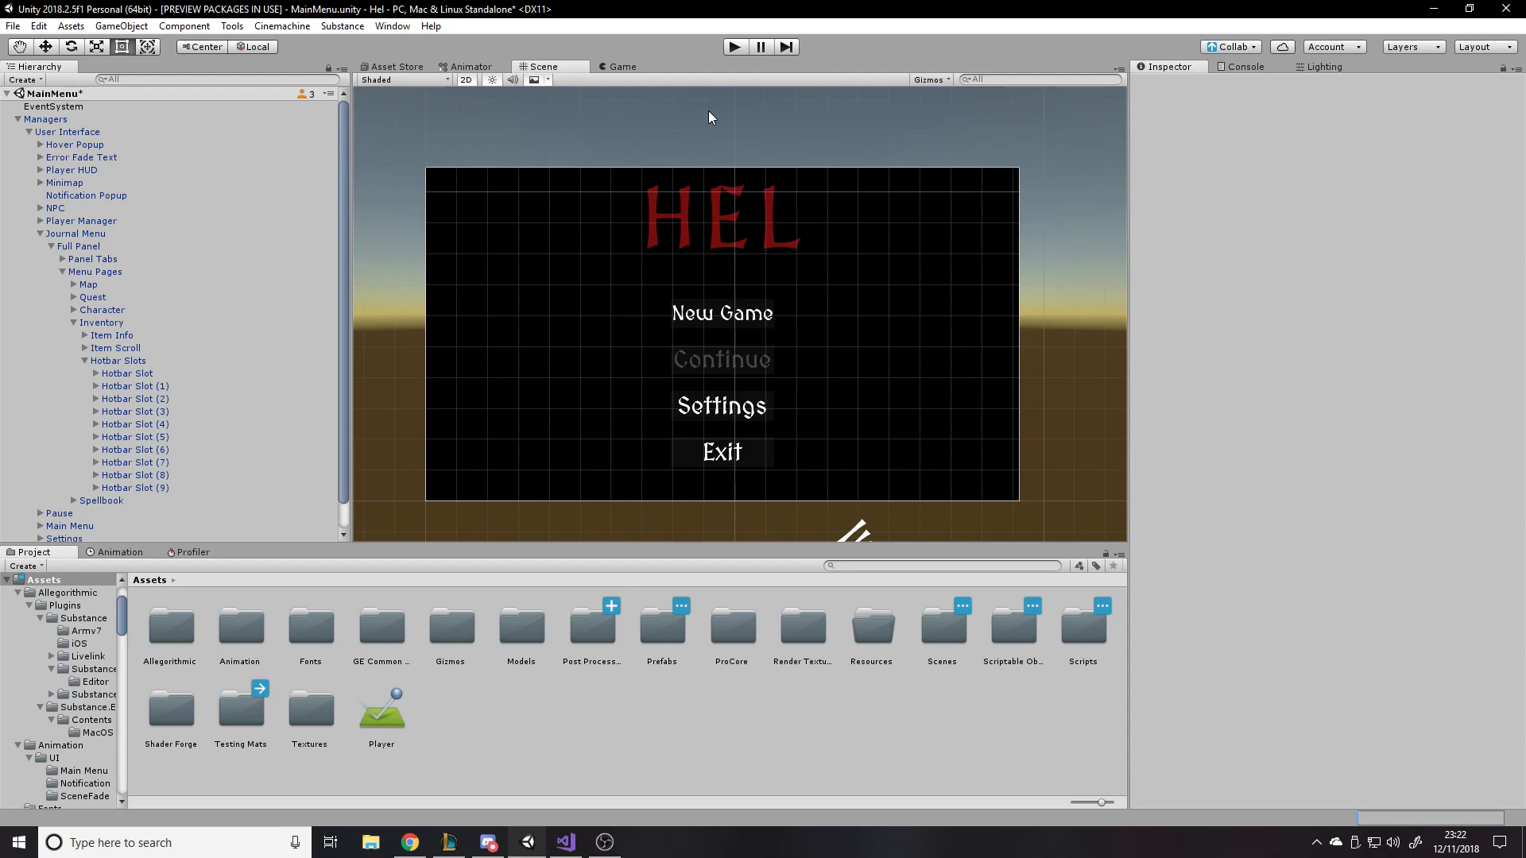
- Run the MainMenu scene in play mode with the Game view maximized and start a new game
click(732, 49)
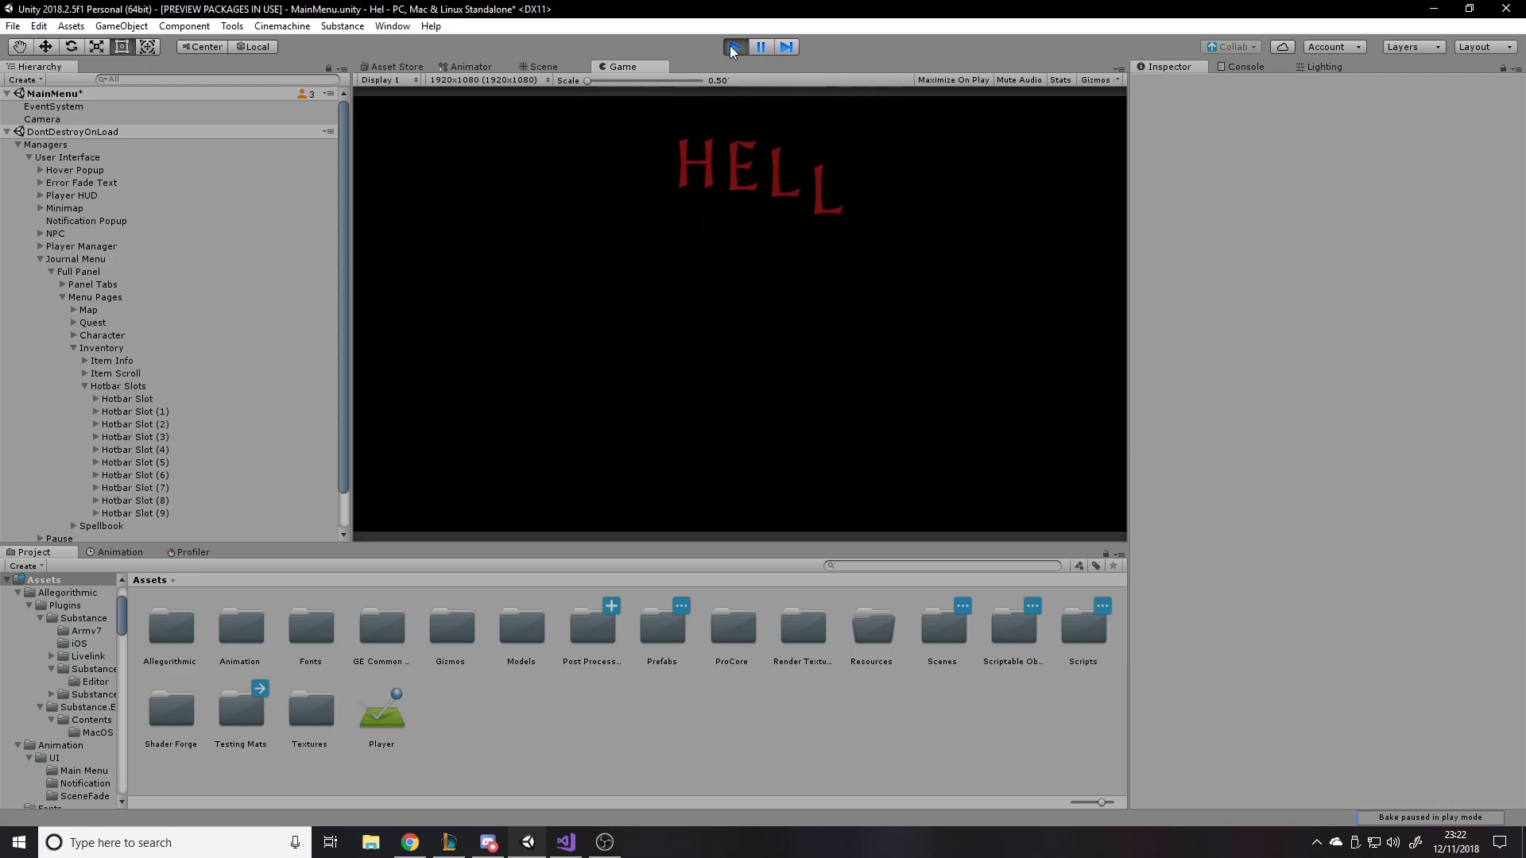
click(1119, 69)
click(1161, 127)
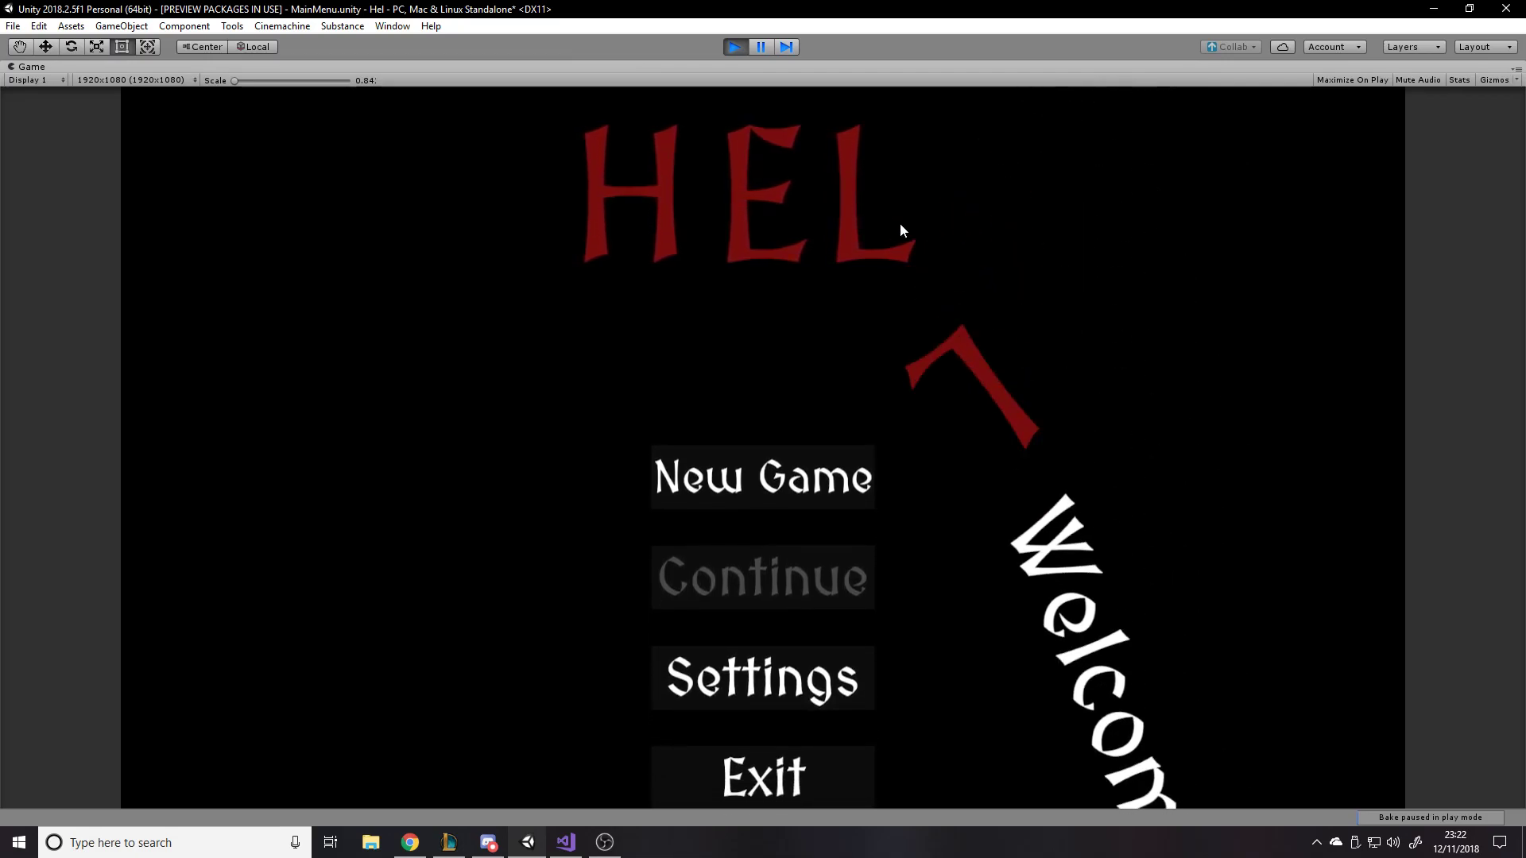
click(774, 380)
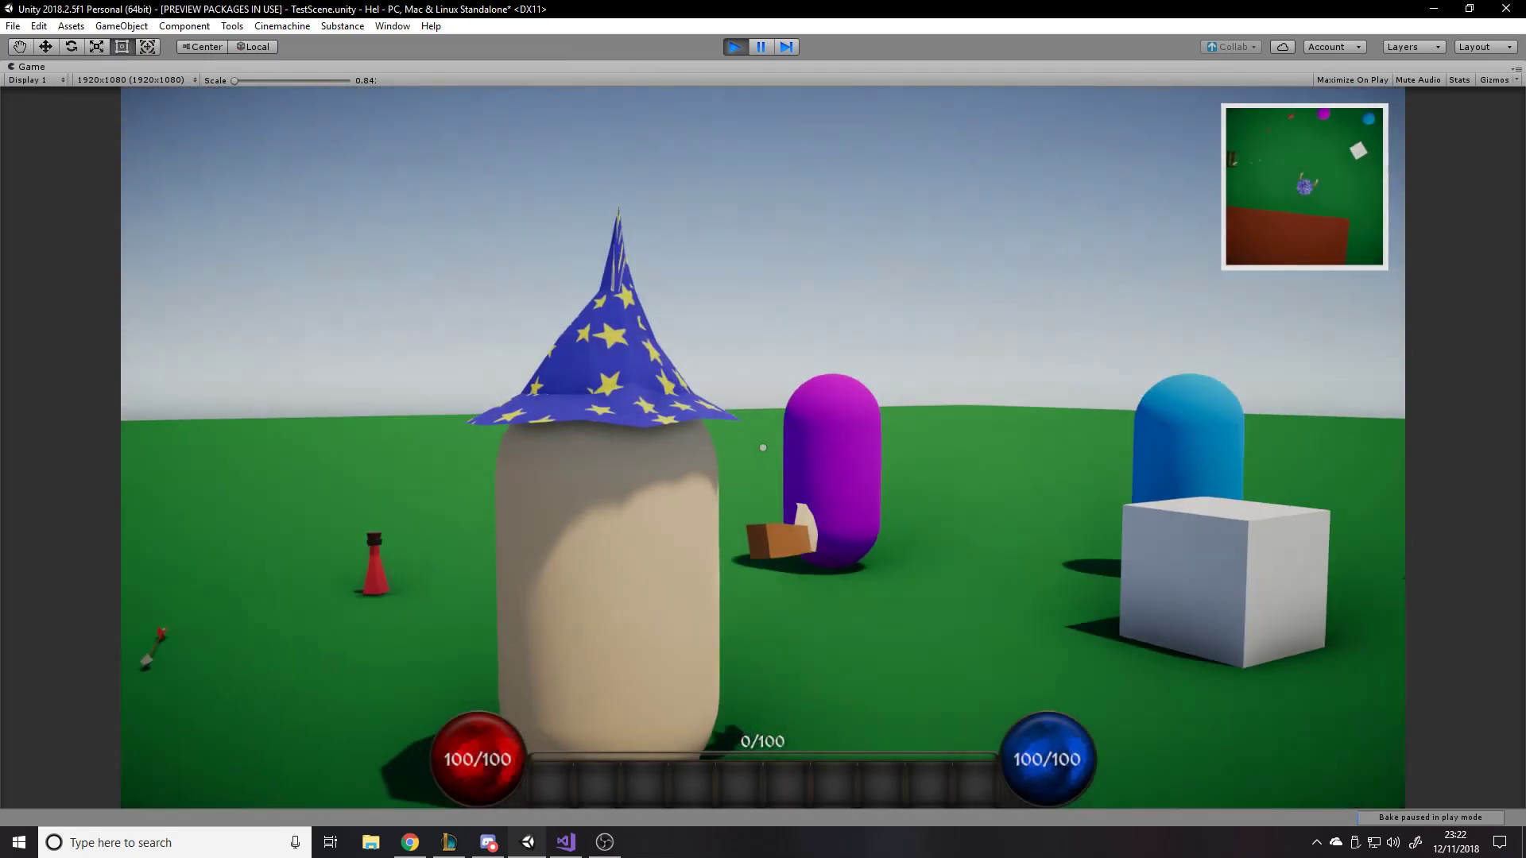
- Walk the wizard character around the test scene, trying the interact and inventory controls near the item pickups
key(w)
key(e)
key(i)
key(i)
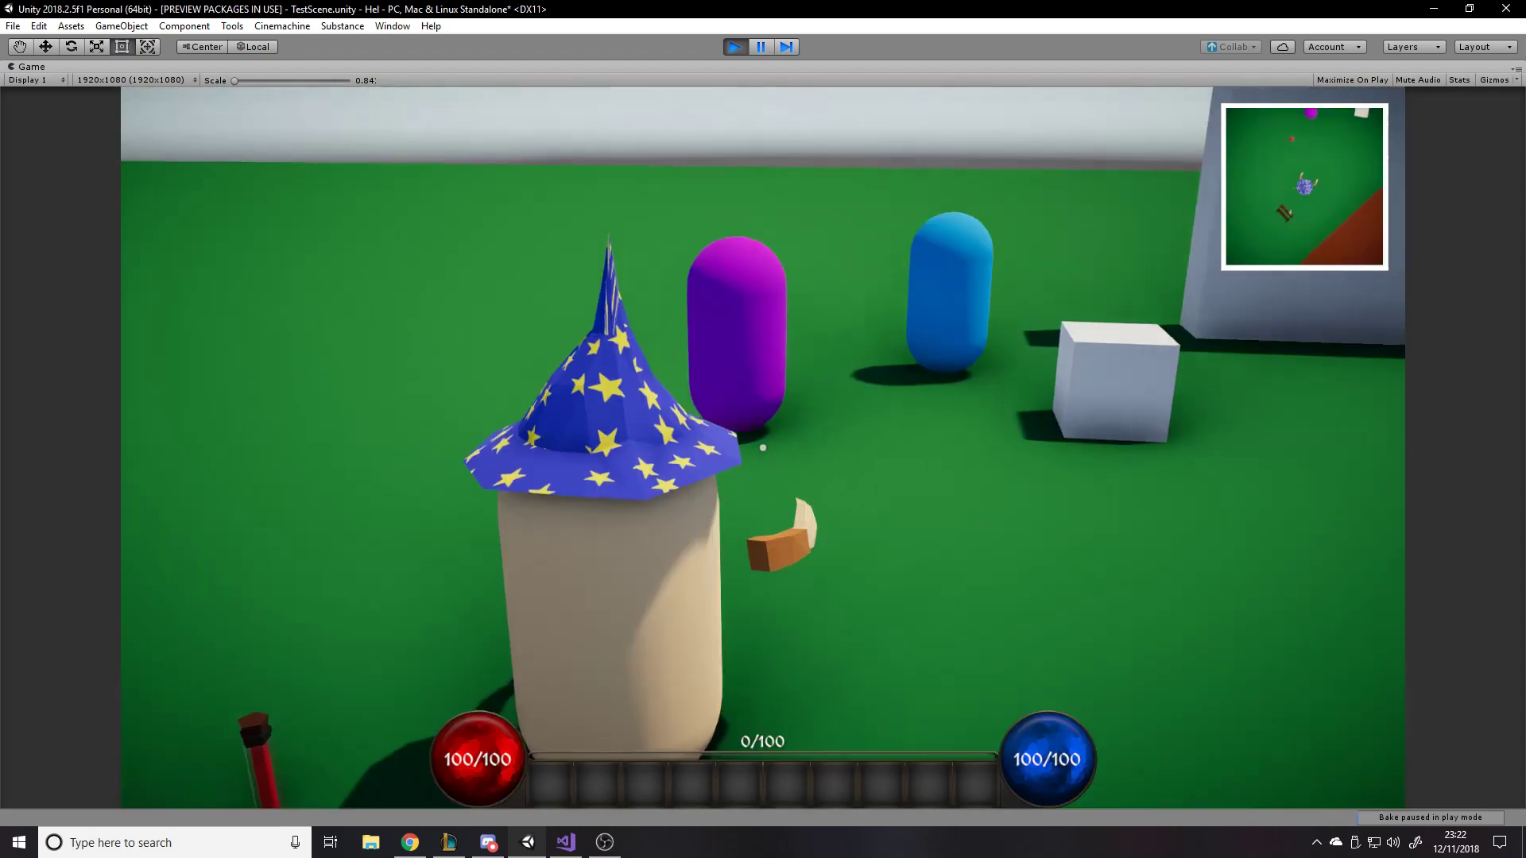
key(w)
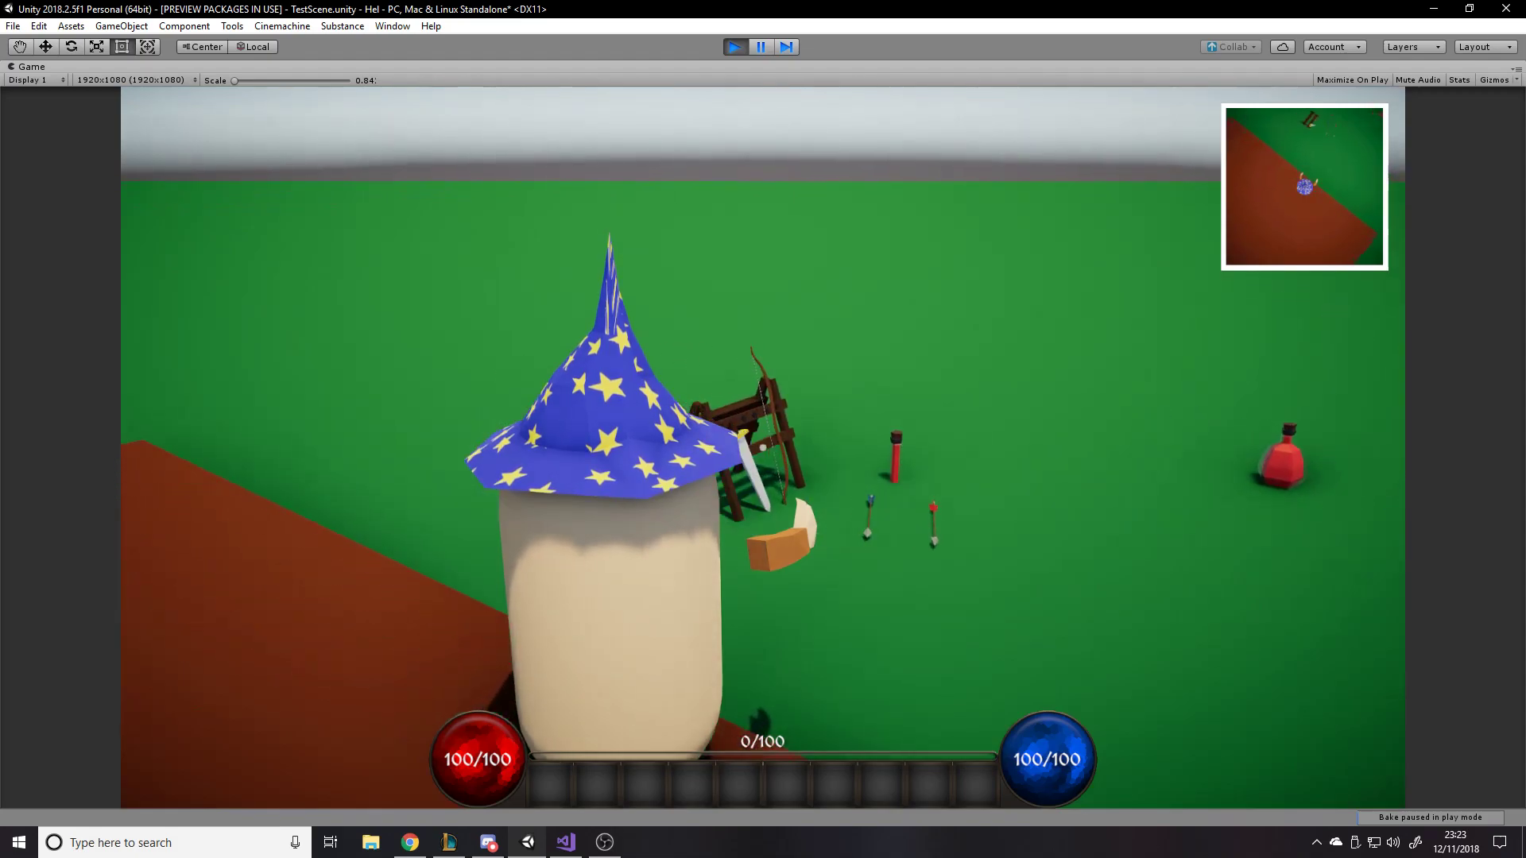
key(s)
key(w)
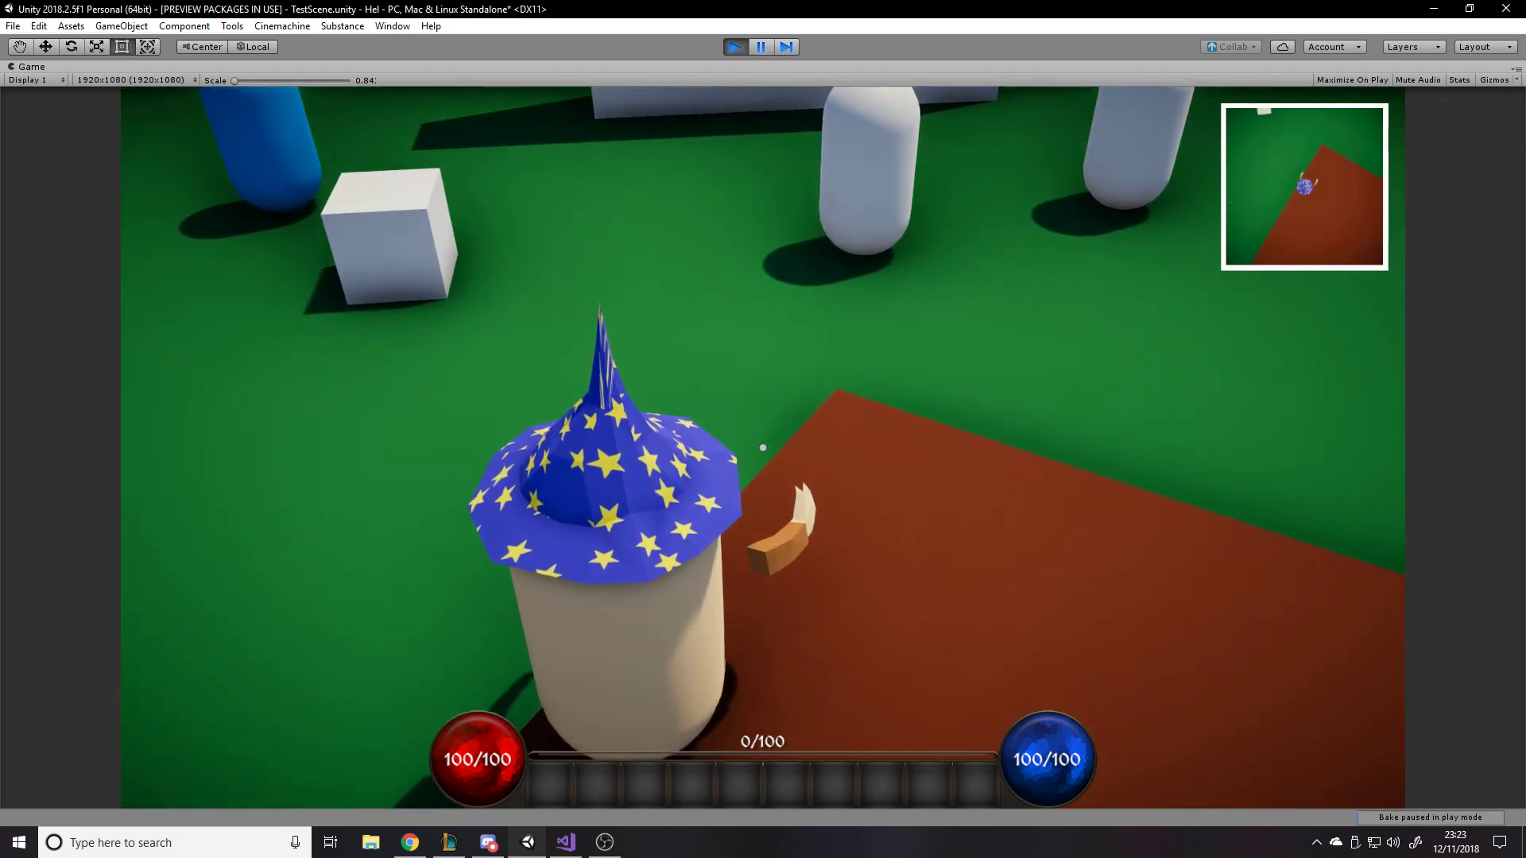
- Test opening and closing the in-game pause menu, leaving it open
key(Escape)
key(Escape)
key(Escape)
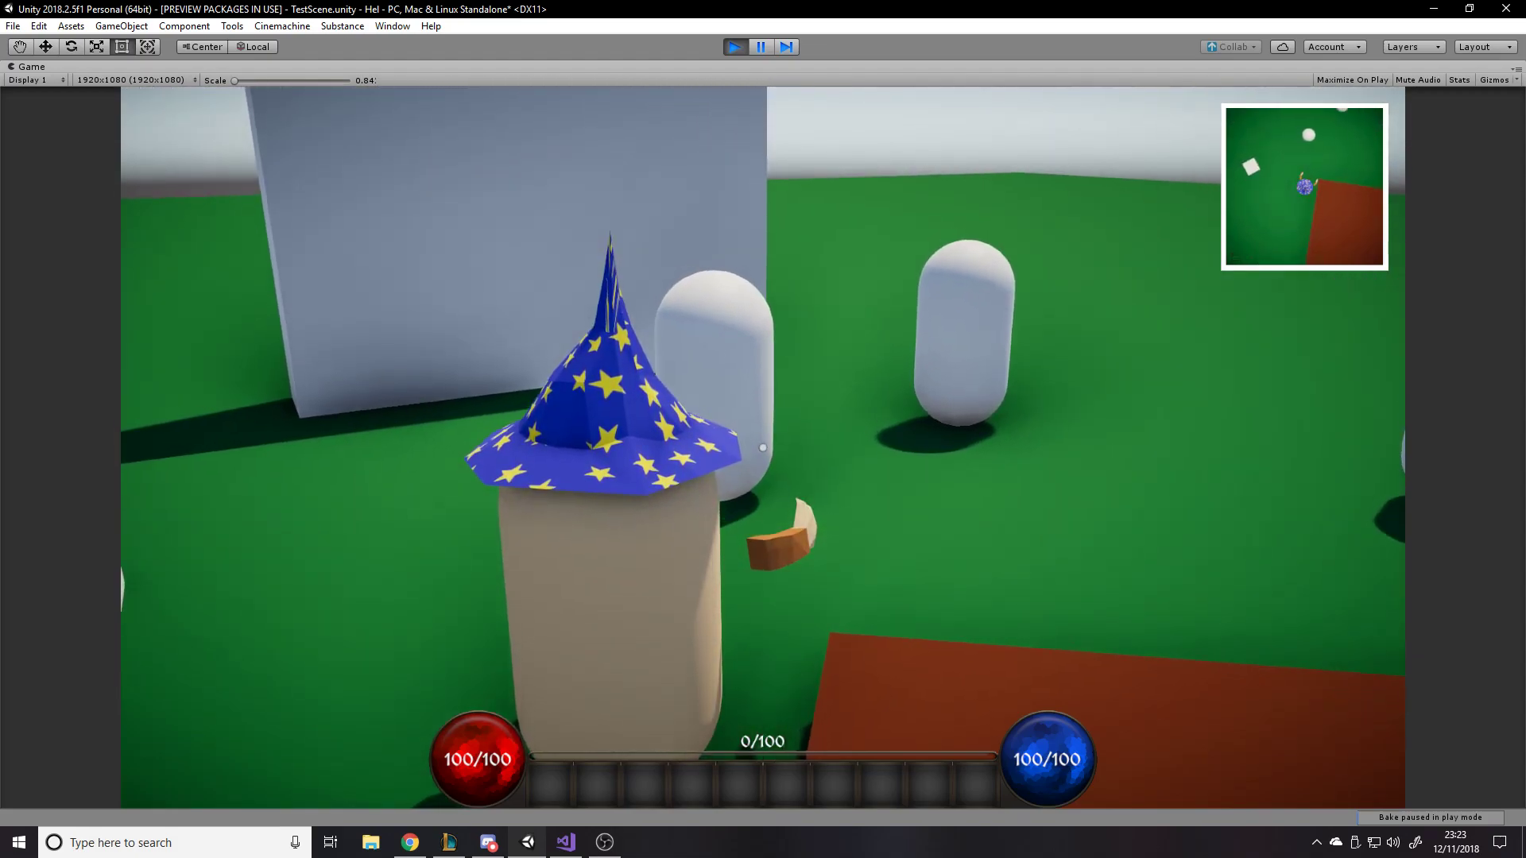
key(Escape)
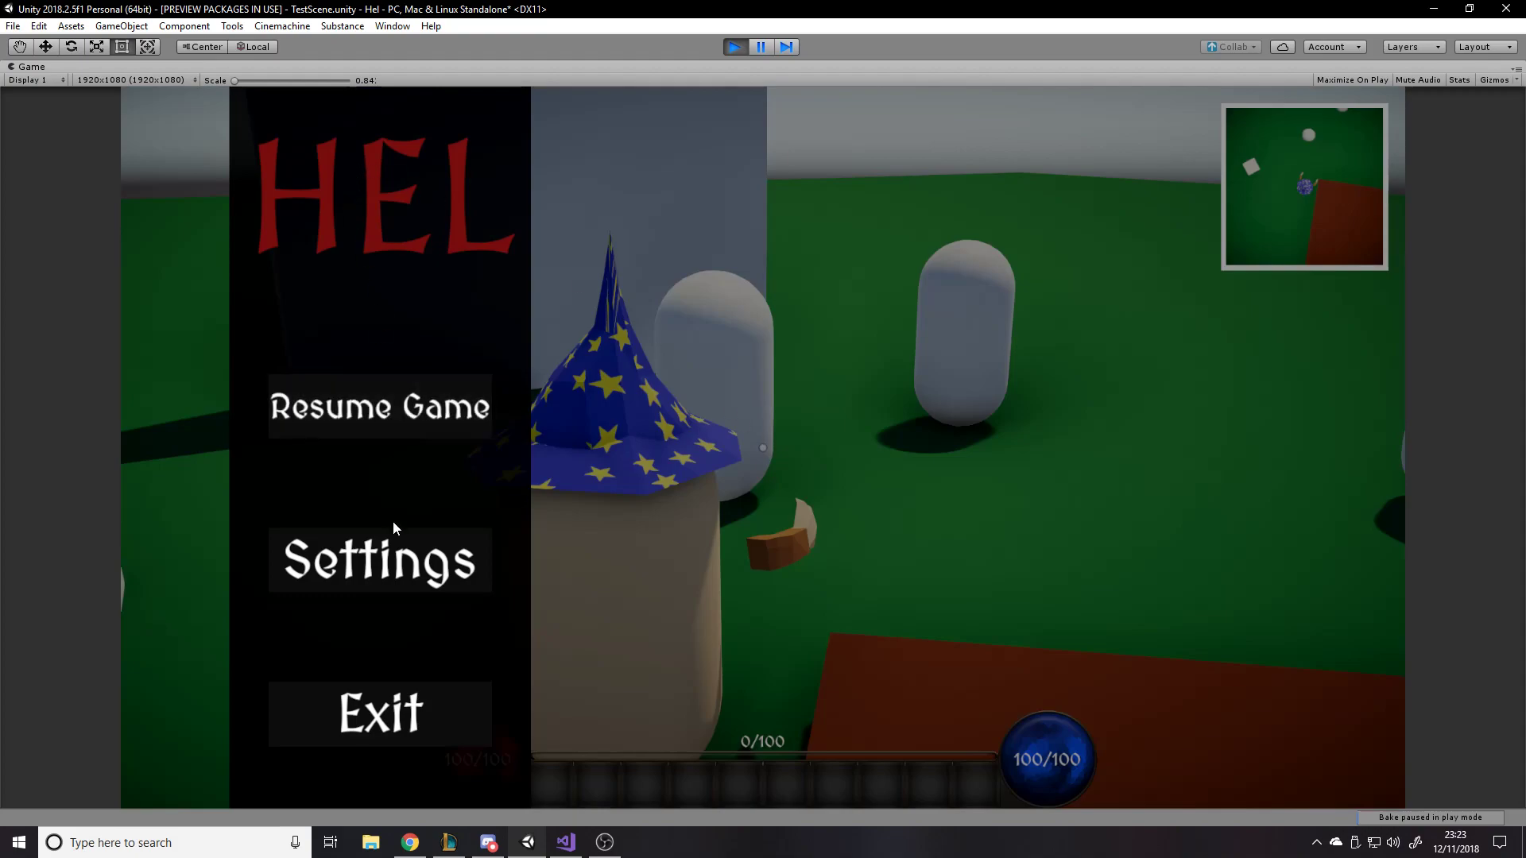
- Test showing and hiding the pause menu's Settings panel repeatedly, and resume the game
click(402, 597)
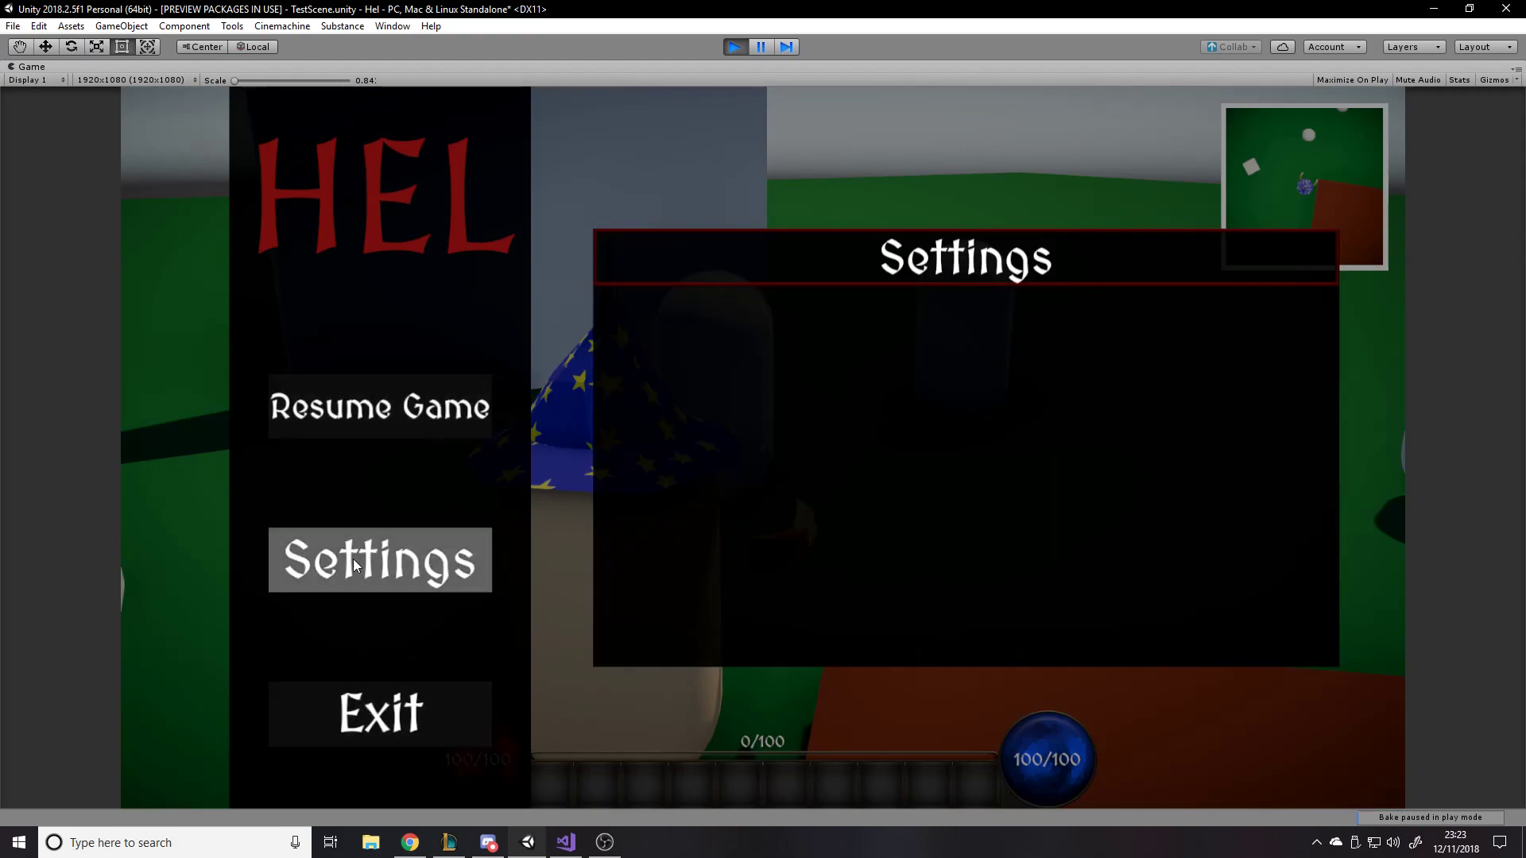
key(Escape)
click(413, 556)
click(412, 555)
click(412, 555)
click(412, 554)
click(412, 555)
click(413, 555)
click(413, 552)
key(Escape)
key(Escape)
key(Escape)
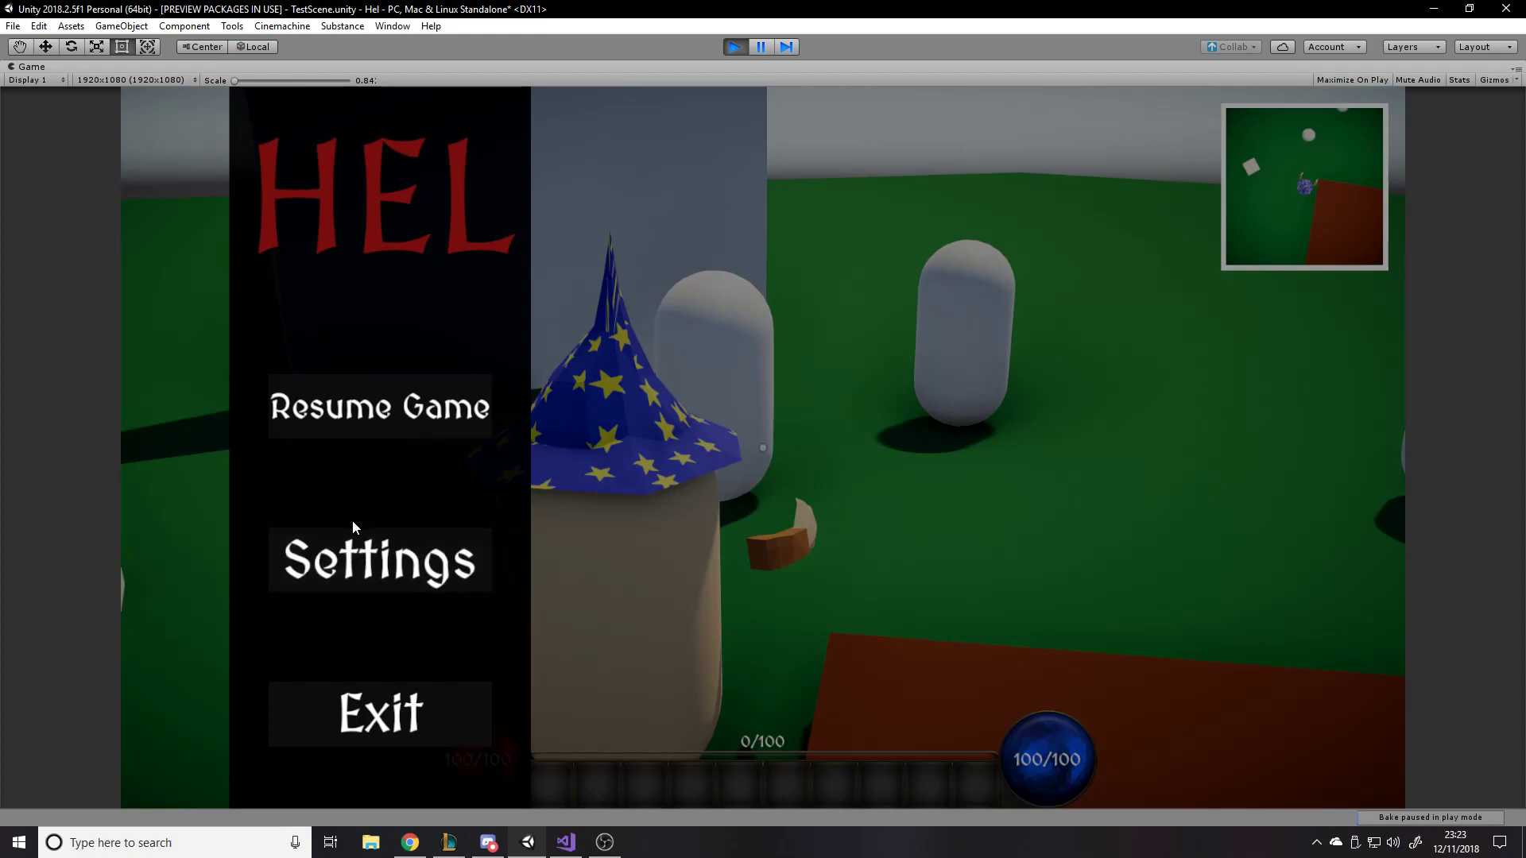
click(401, 558)
click(404, 559)
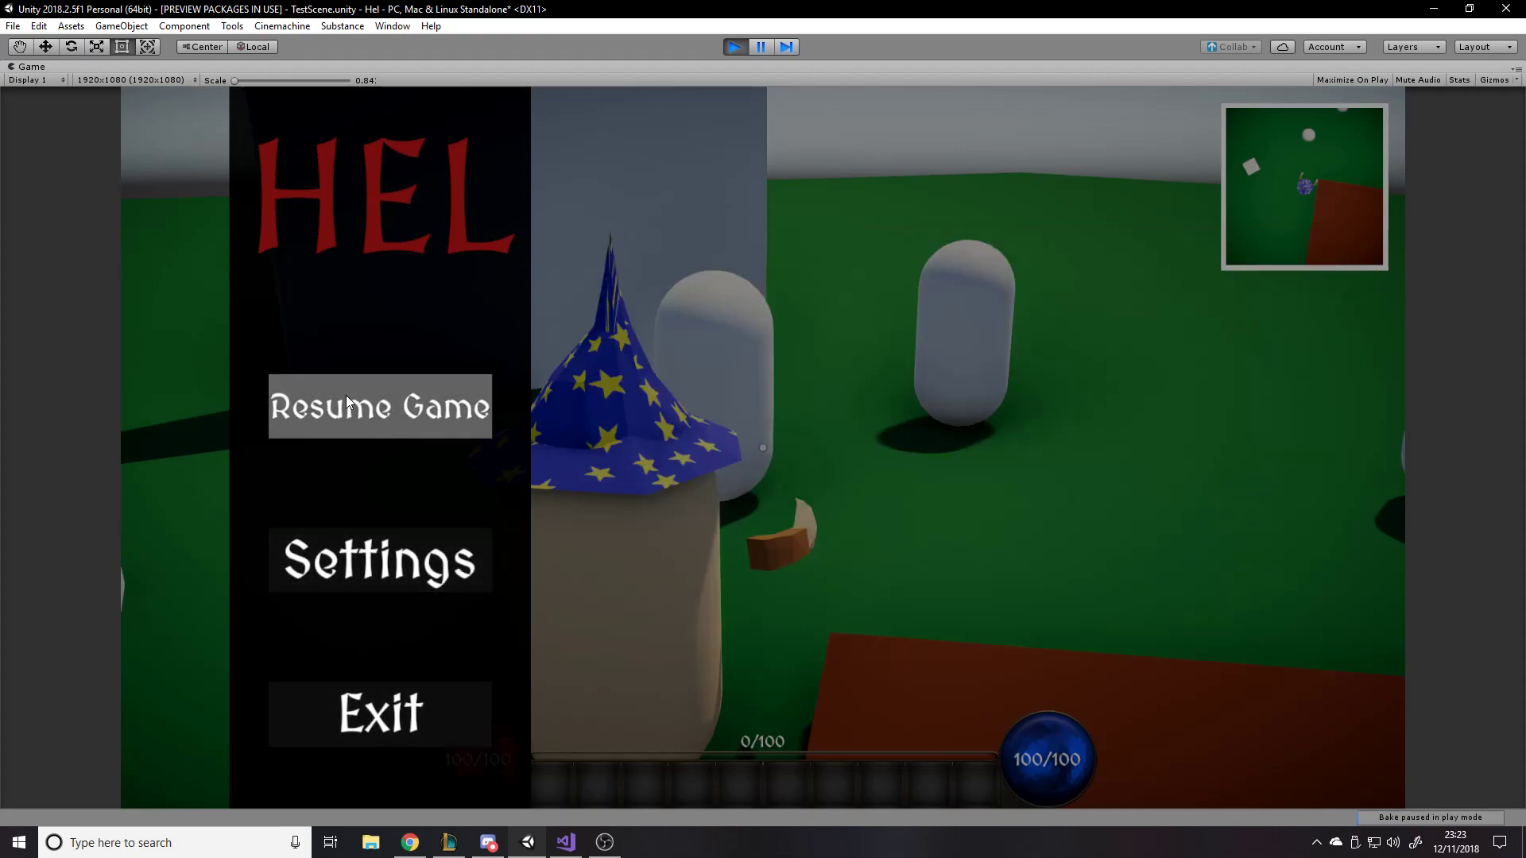
click(450, 375)
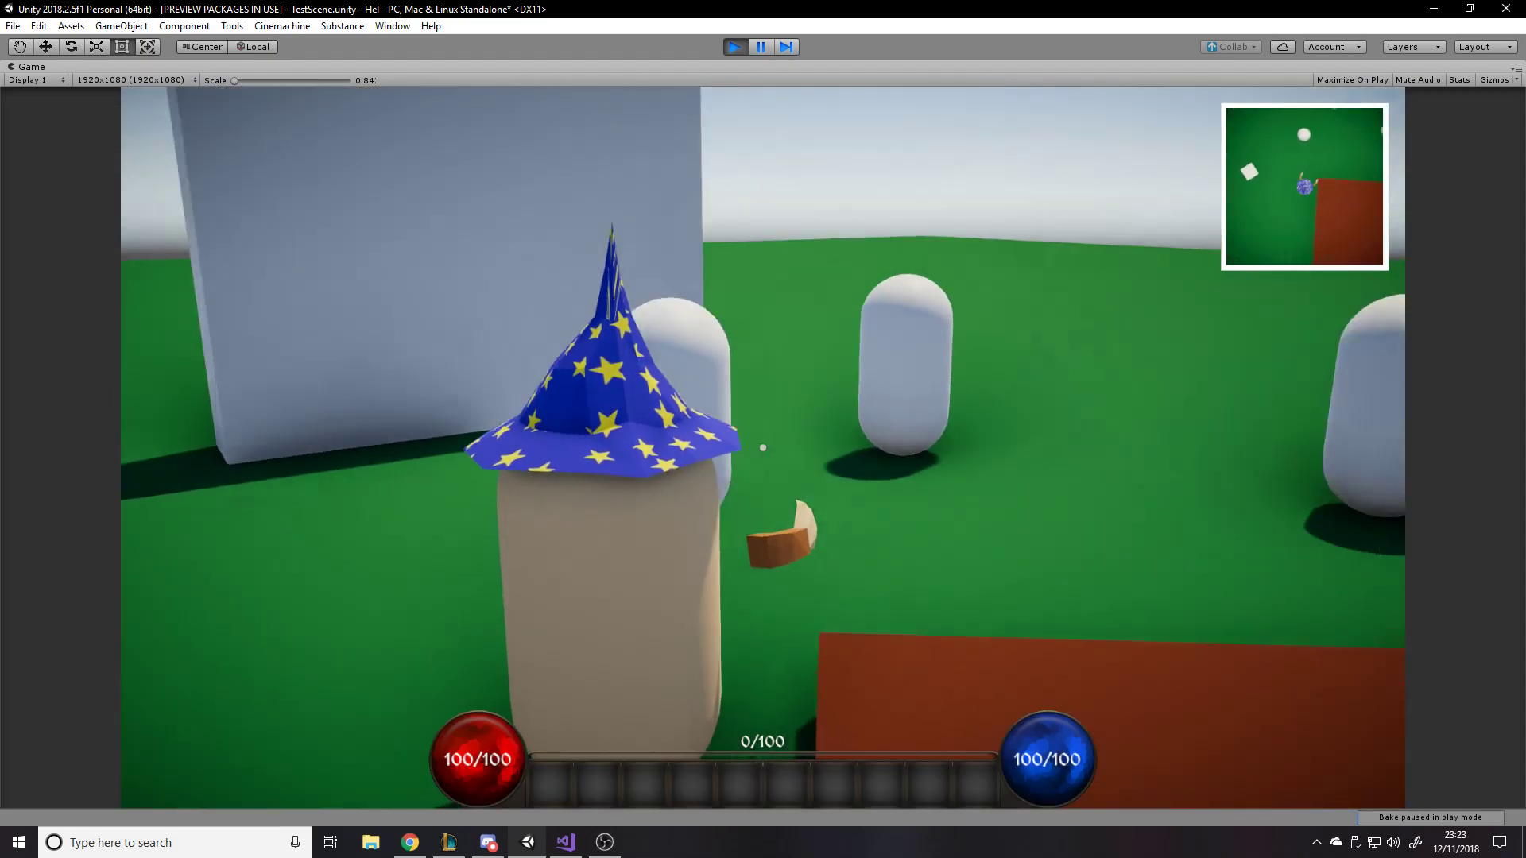
- Open the journal and browse its Map, Quest, Character and Spellbook pages, ending on the Inventory page
key(i)
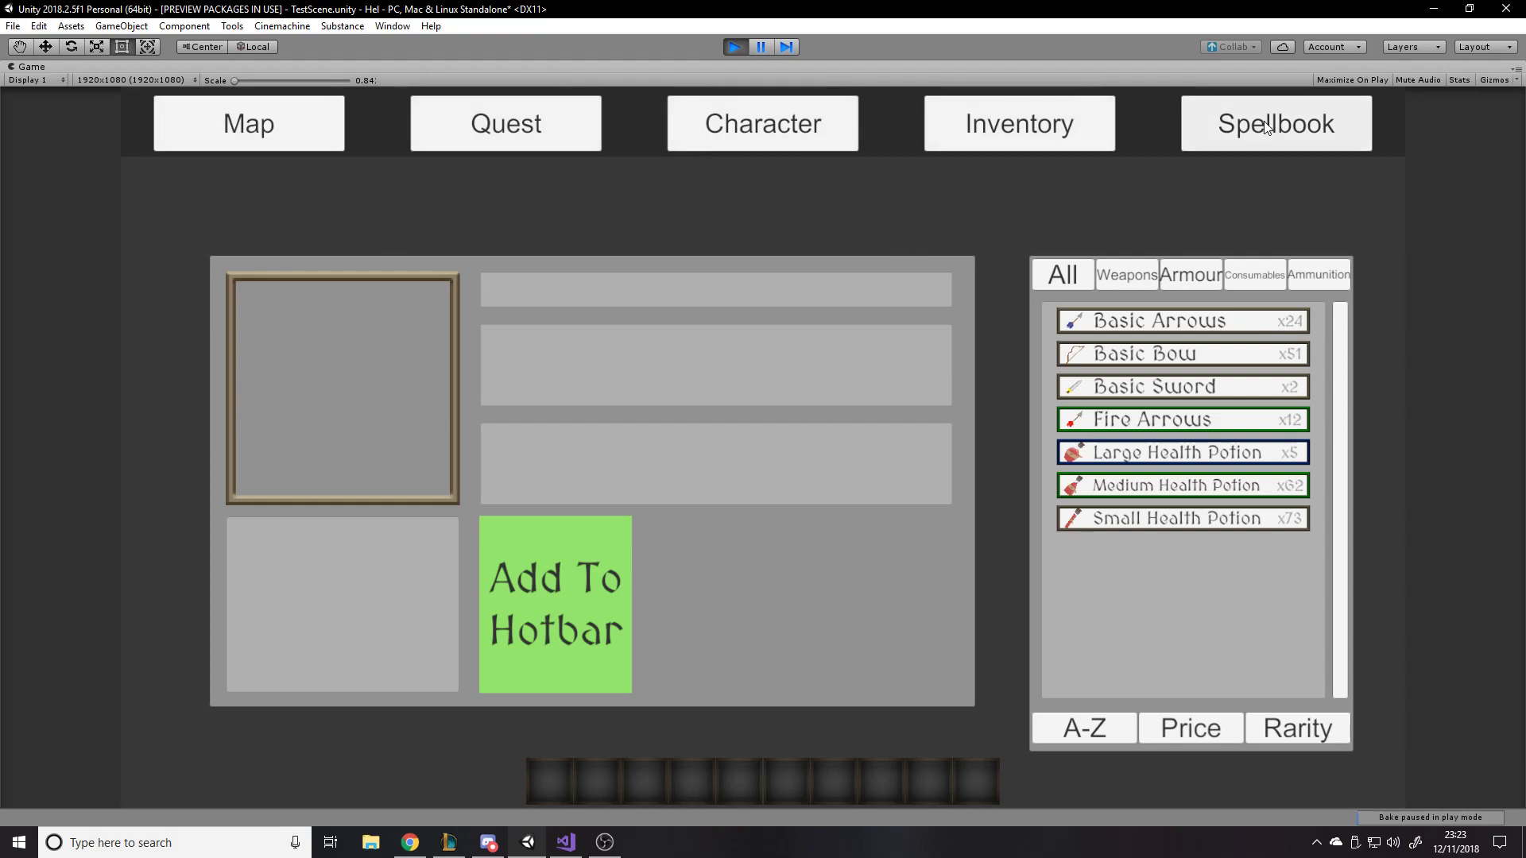
click(301, 147)
click(485, 143)
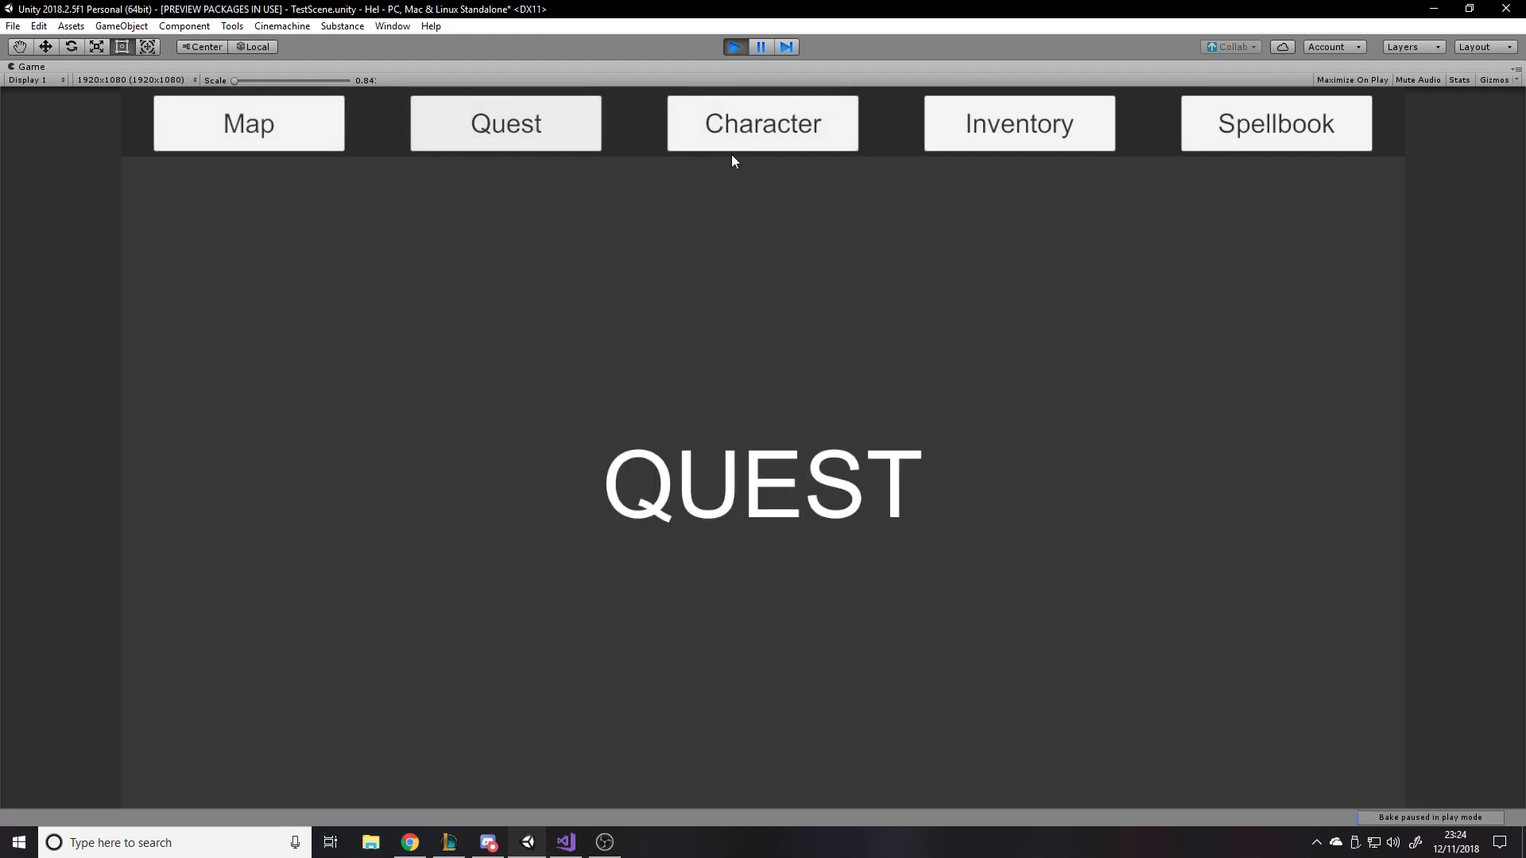
click(700, 148)
click(1294, 146)
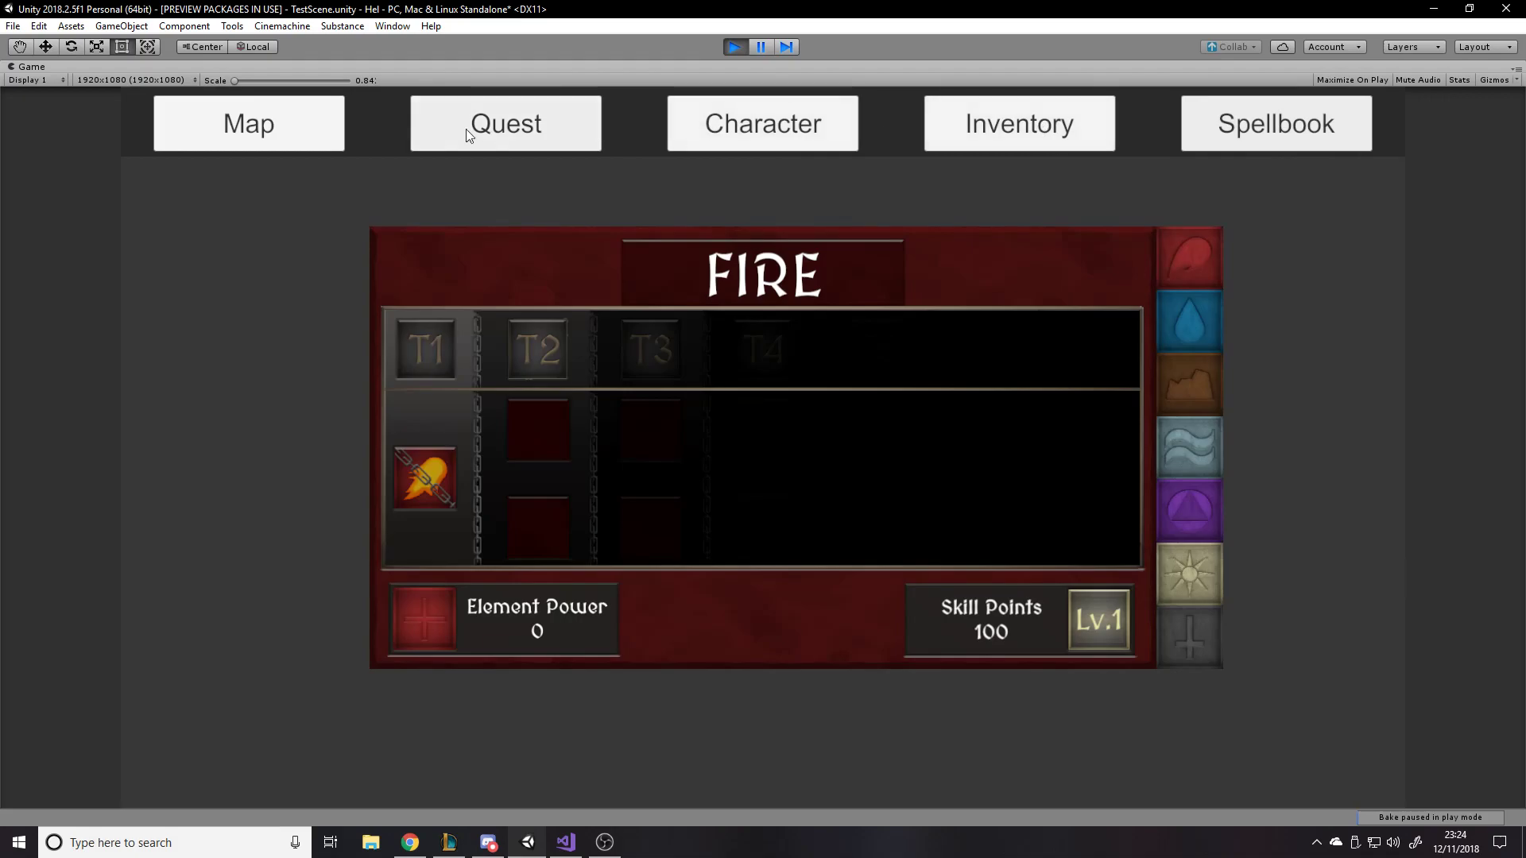
click(972, 120)
click(783, 120)
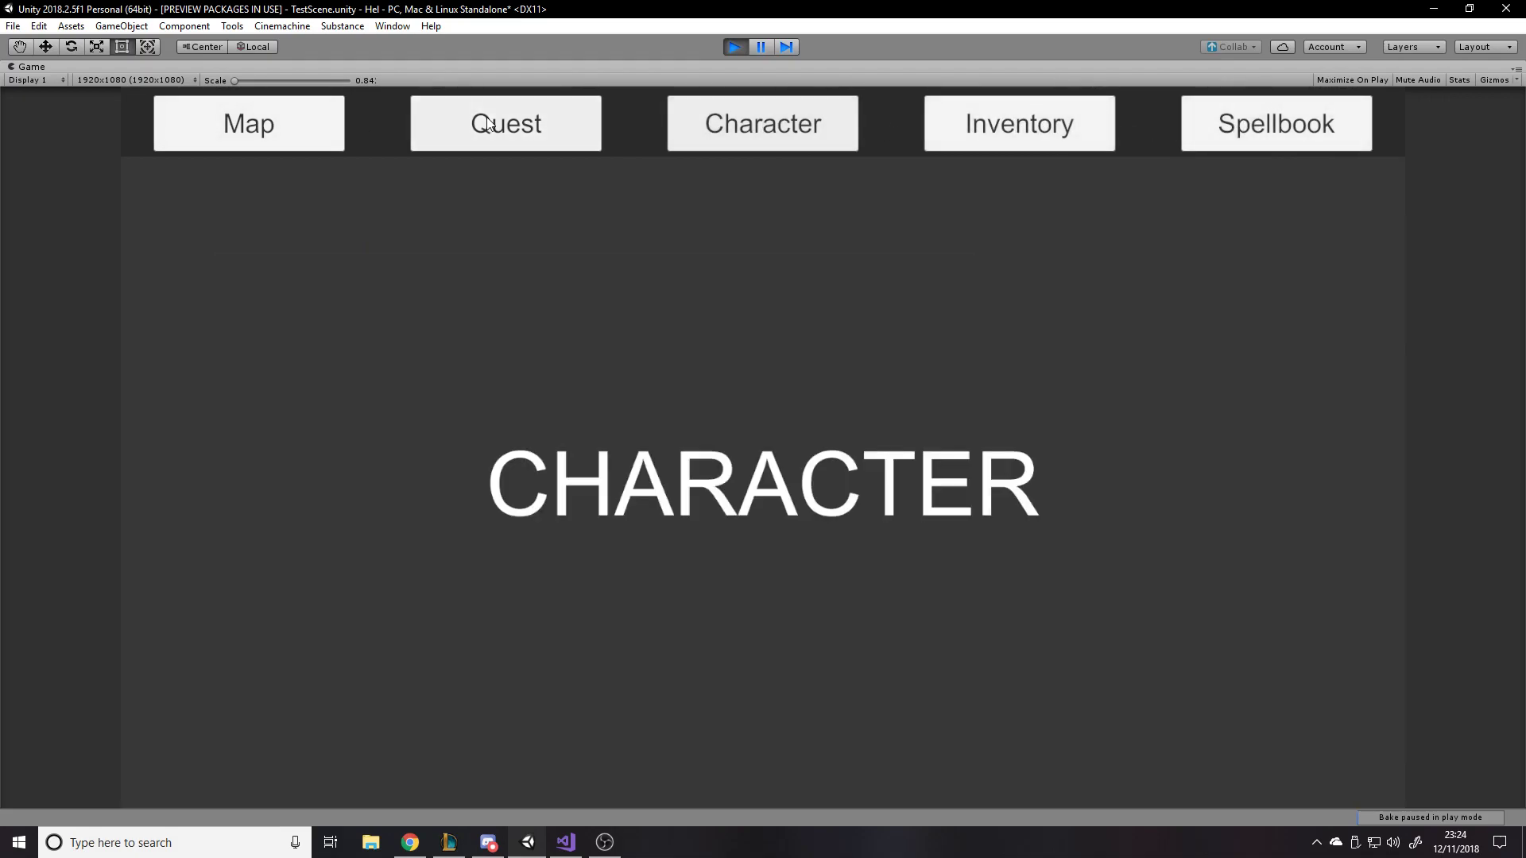
click(280, 127)
click(986, 131)
click(775, 123)
click(986, 122)
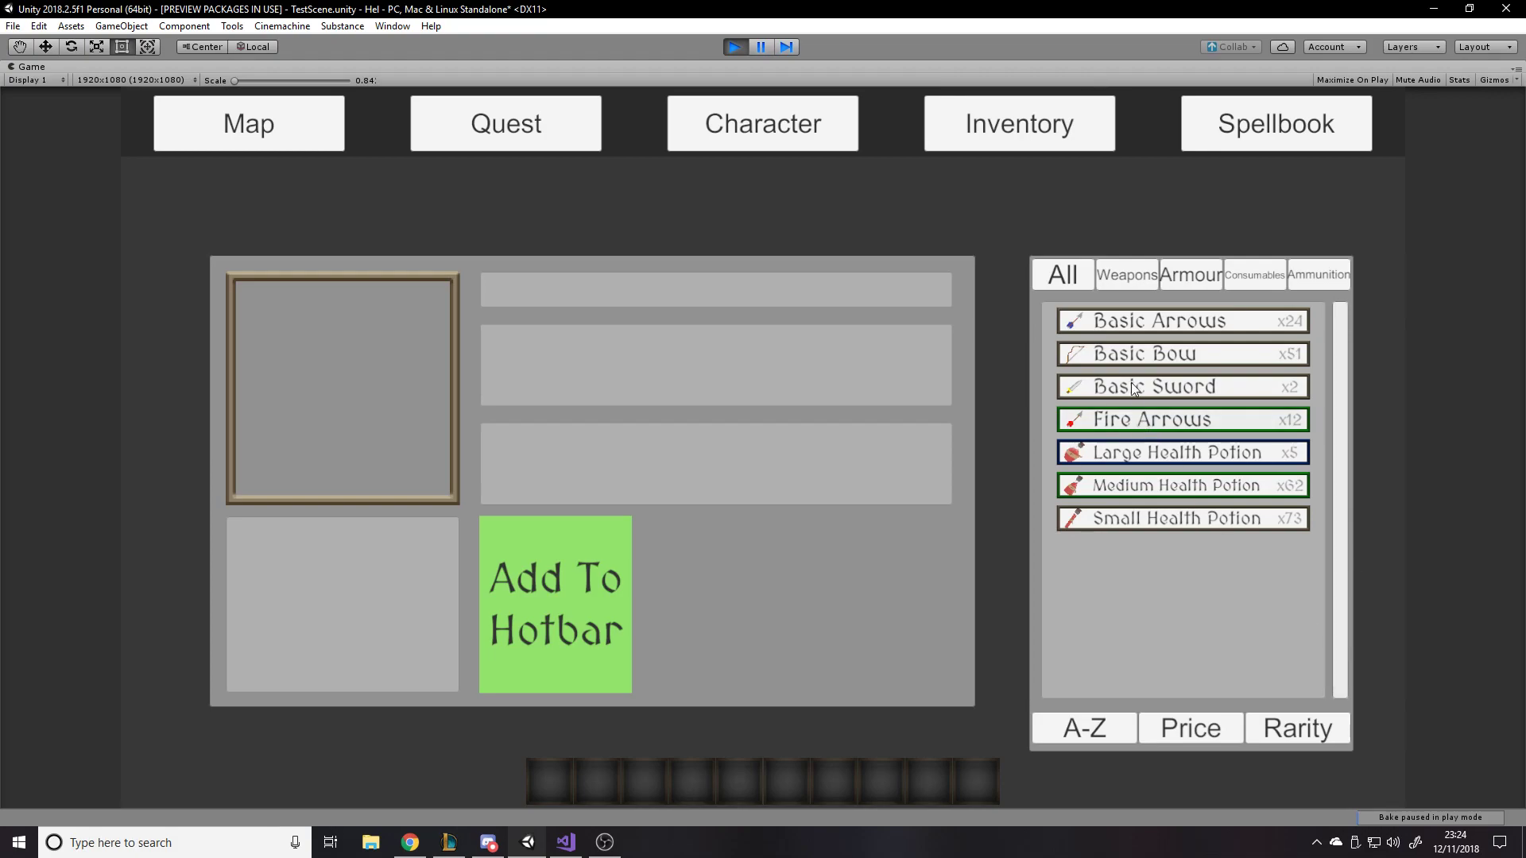
- View the inventory details of the Basic Bow and the Basic Arrows
click(1127, 356)
click(1124, 318)
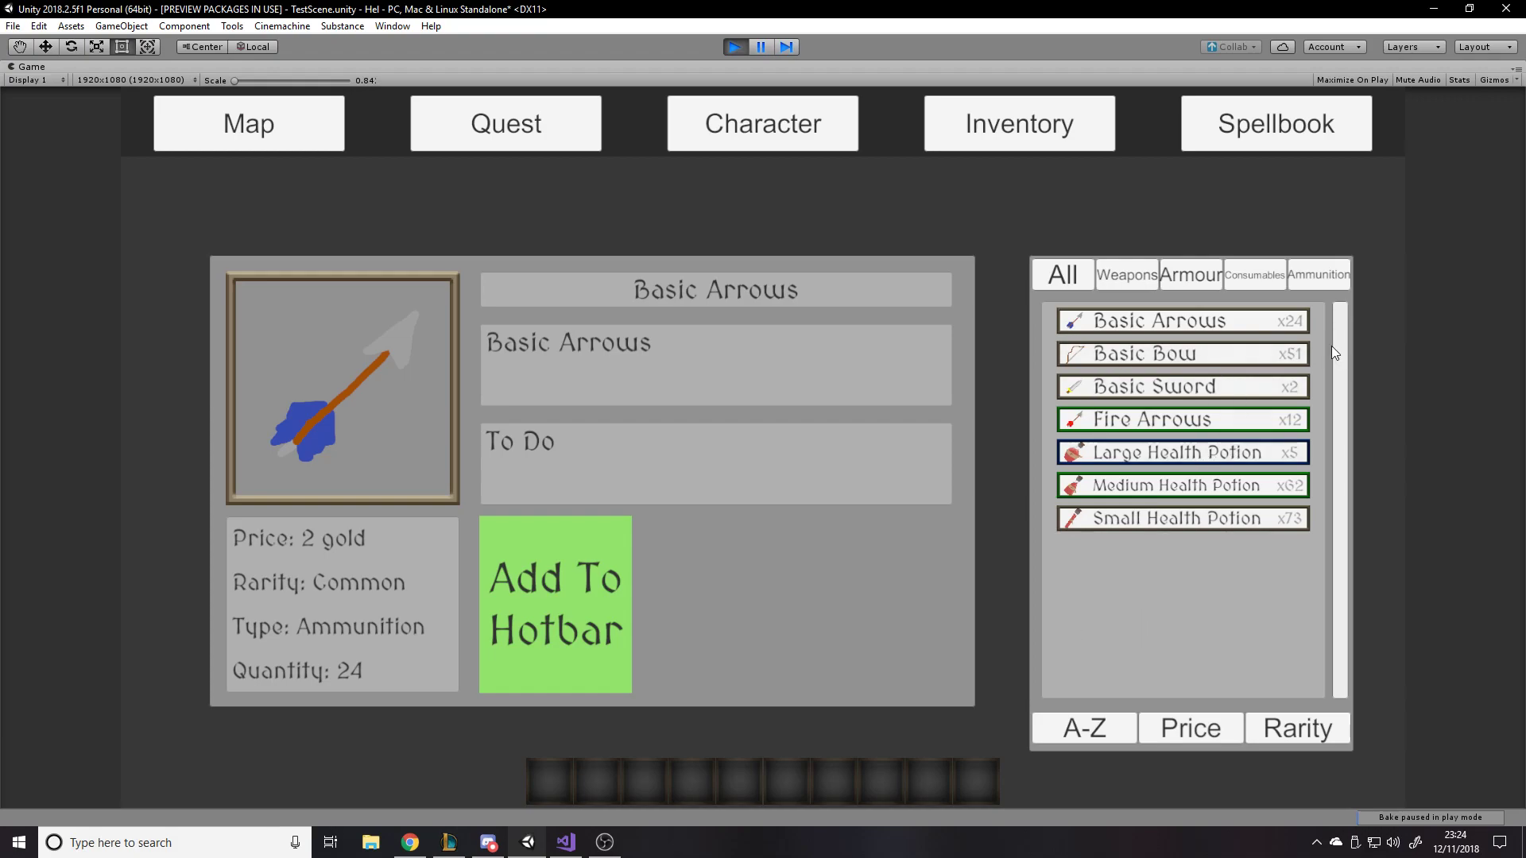
click(1264, 356)
click(1278, 320)
click(1070, 323)
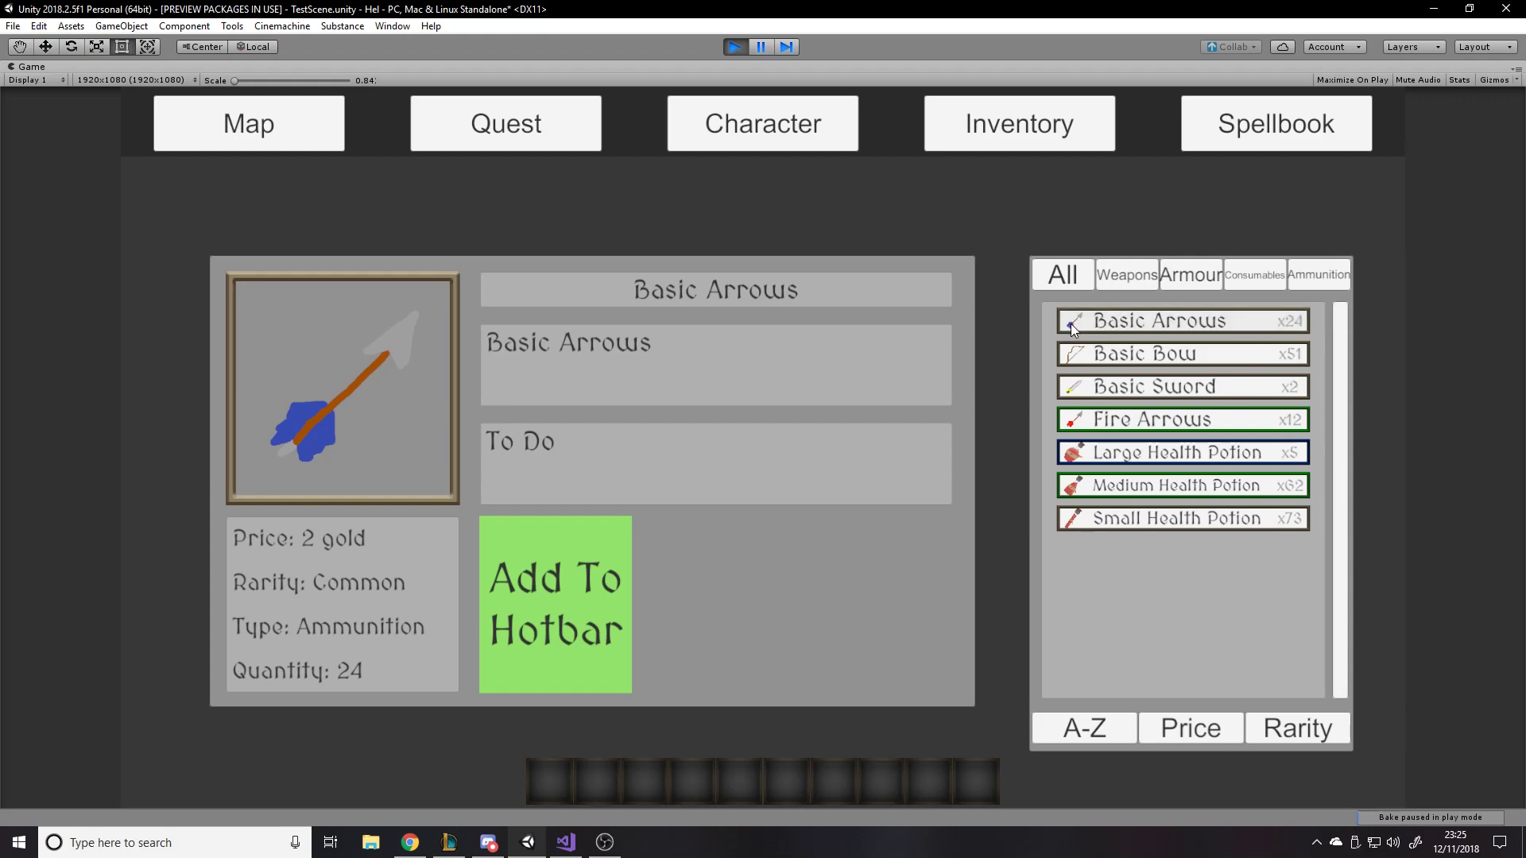
click(1300, 328)
- Inspect the details of the bow, sword, Fire Arrows and the small, medium and large health potions
click(1115, 361)
click(1111, 386)
click(1114, 522)
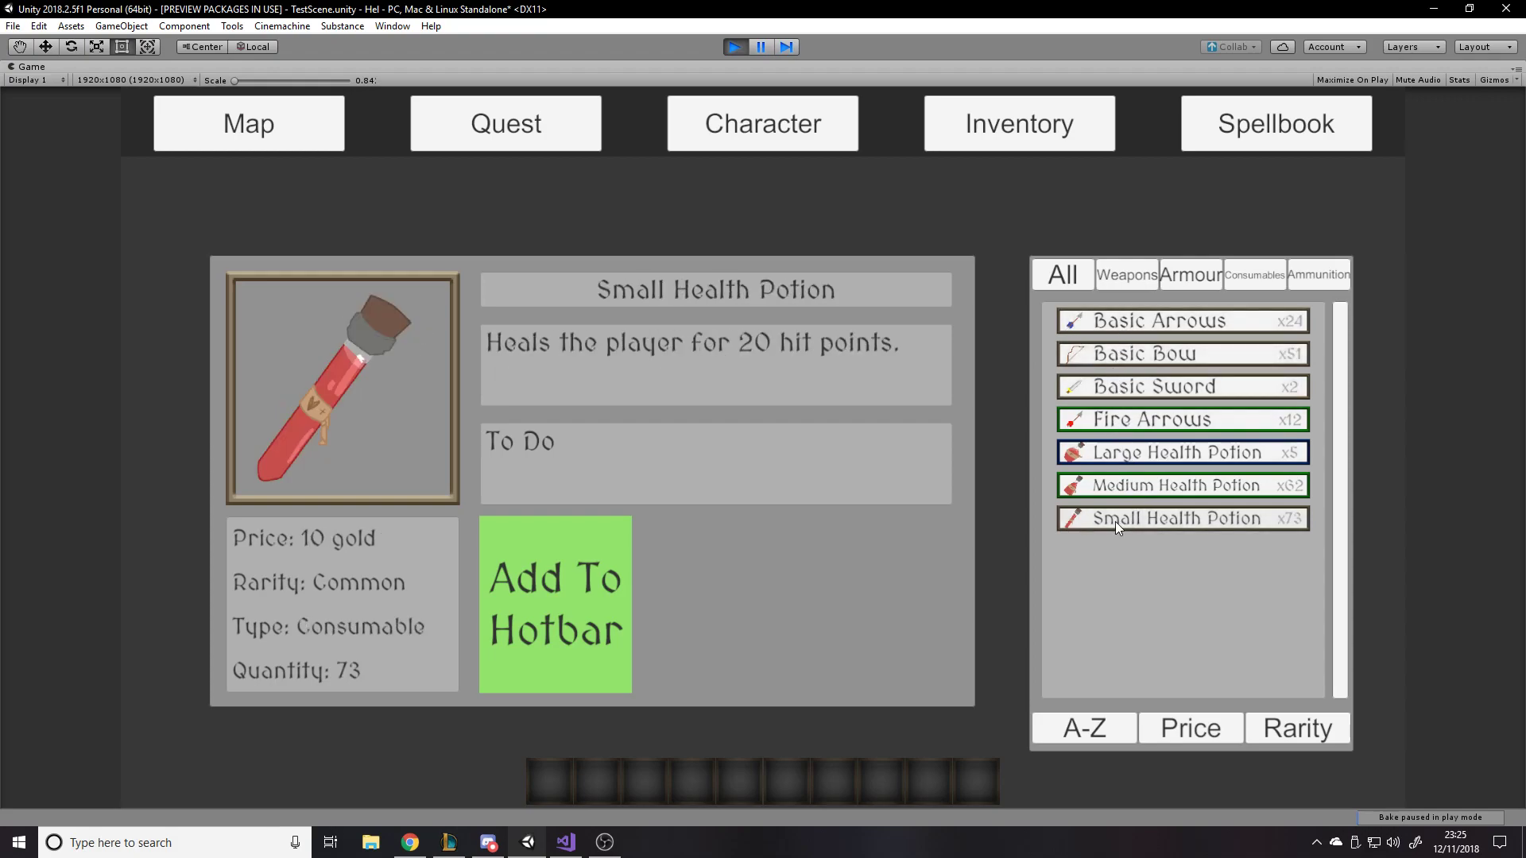
click(1099, 421)
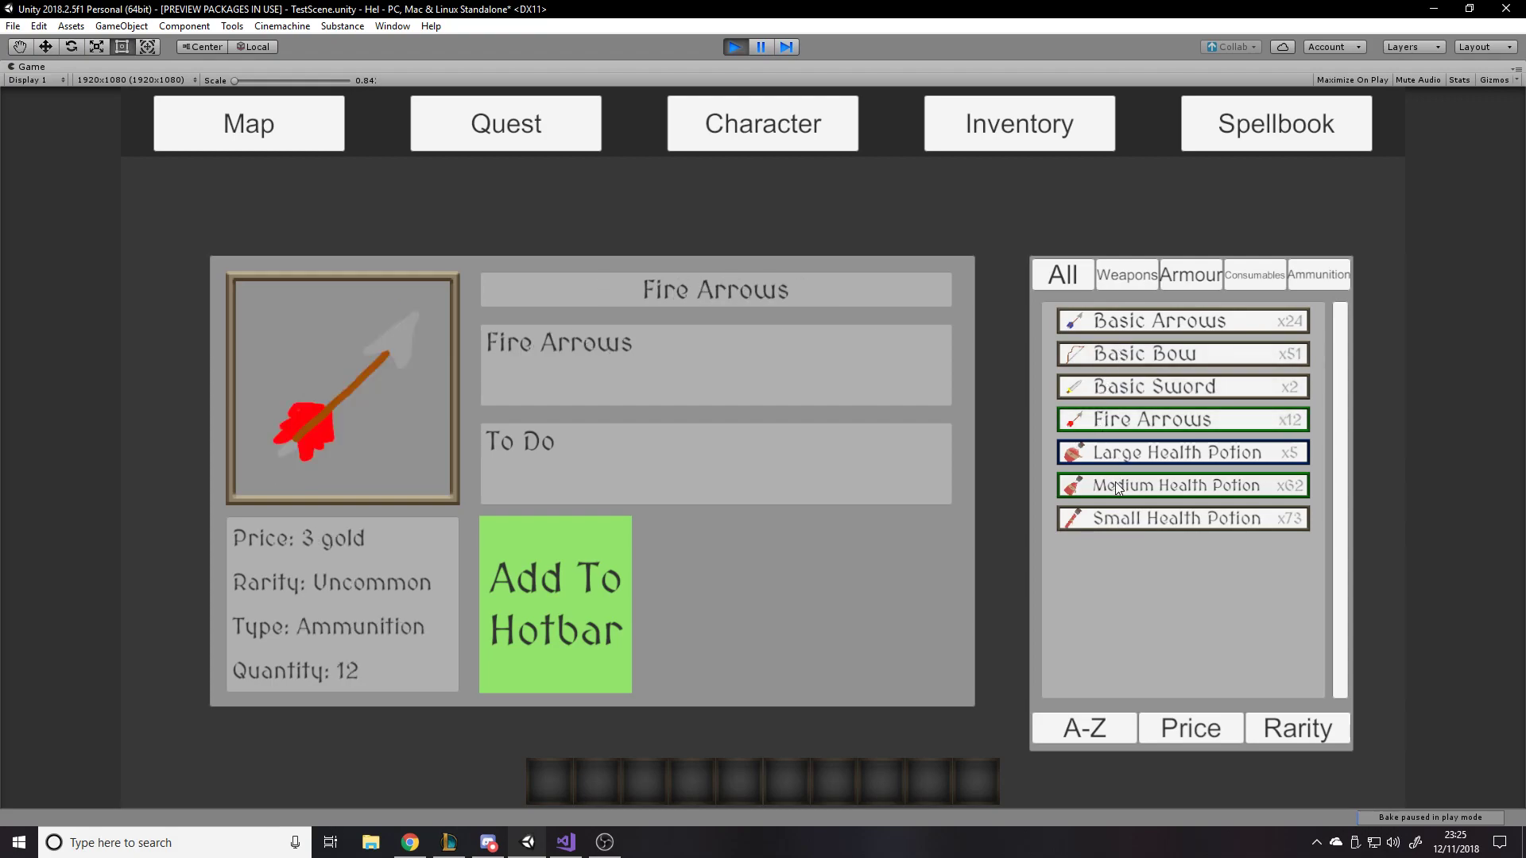
click(1118, 487)
click(1113, 456)
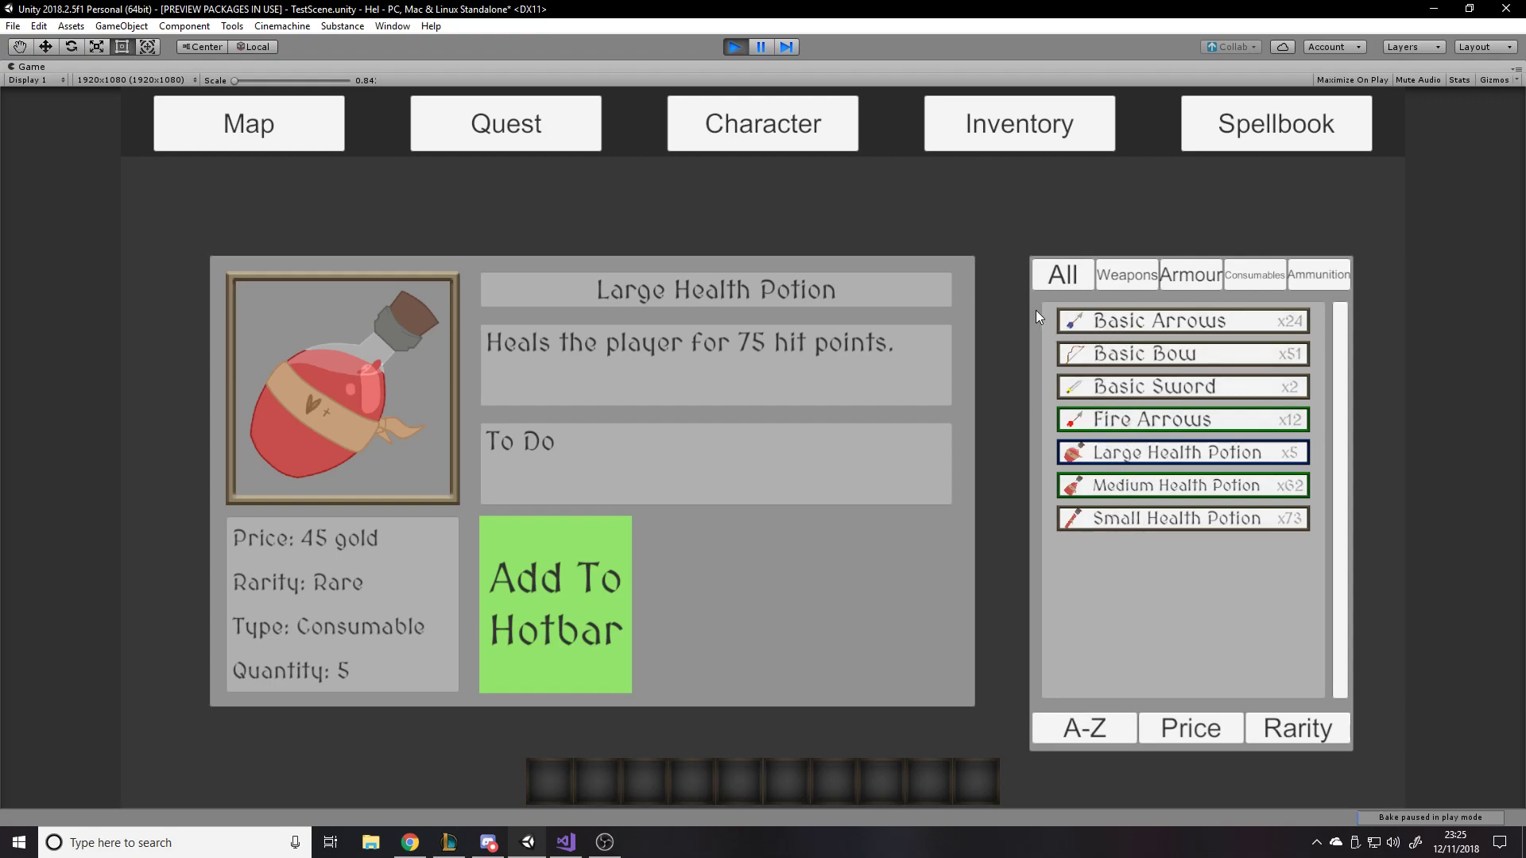
- Filter the inventory by Weapons, Armour, Consumables and Ammunition in turn
click(1107, 280)
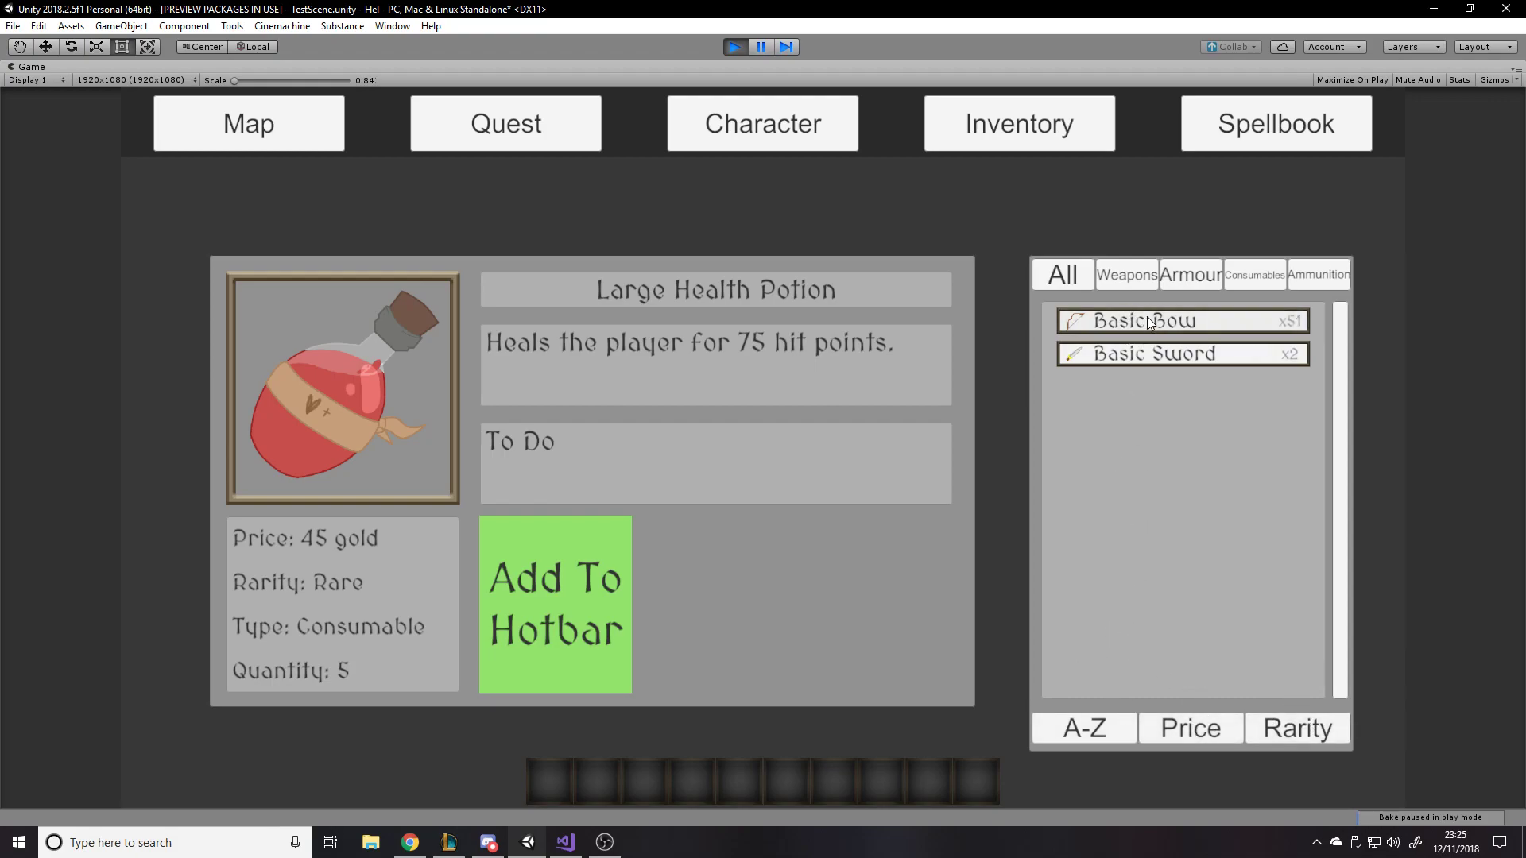
click(1162, 270)
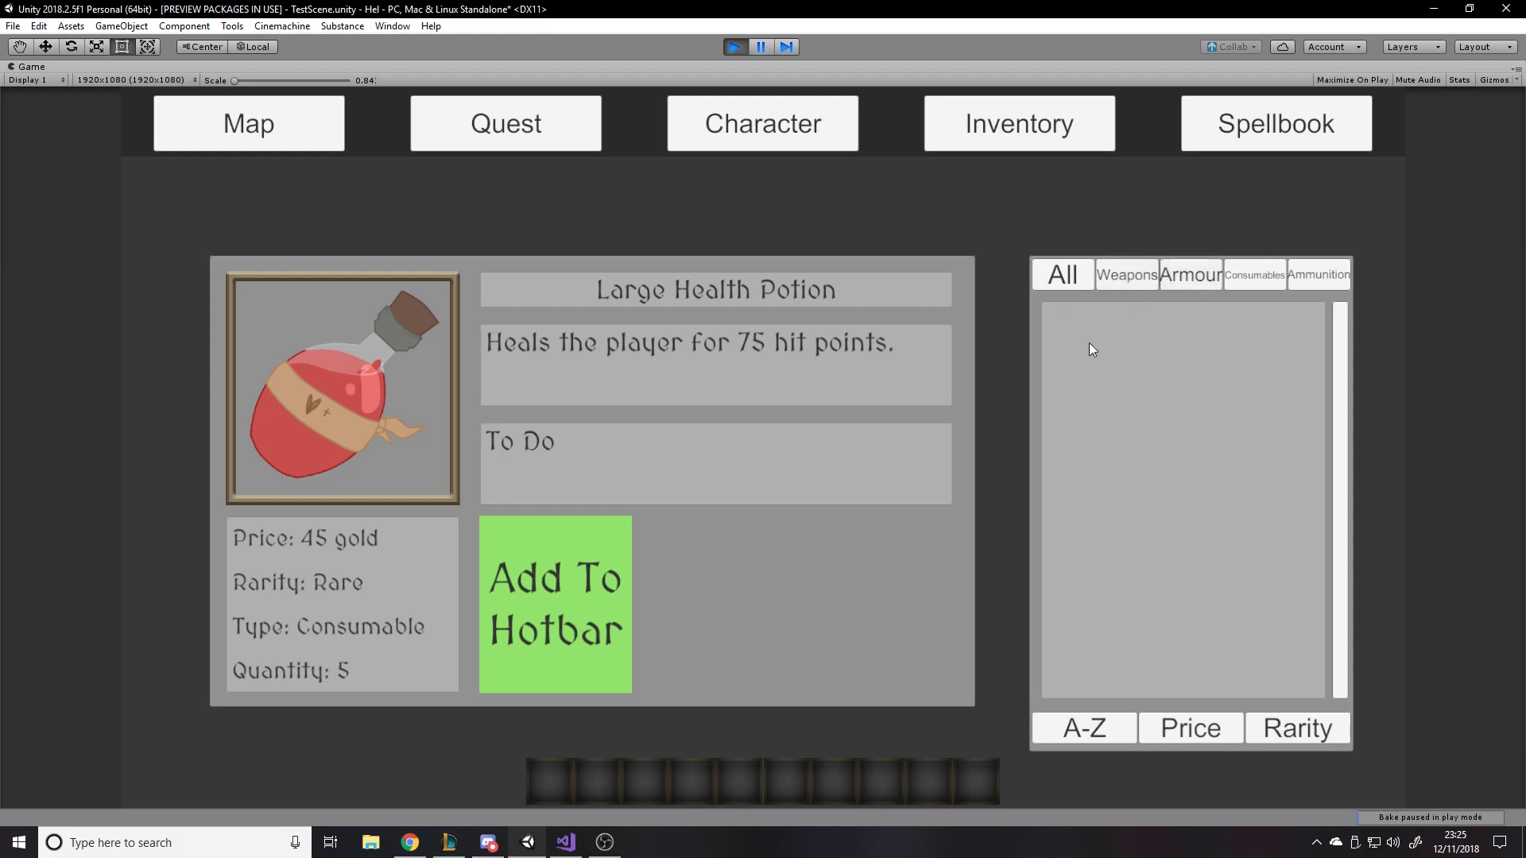
click(1254, 275)
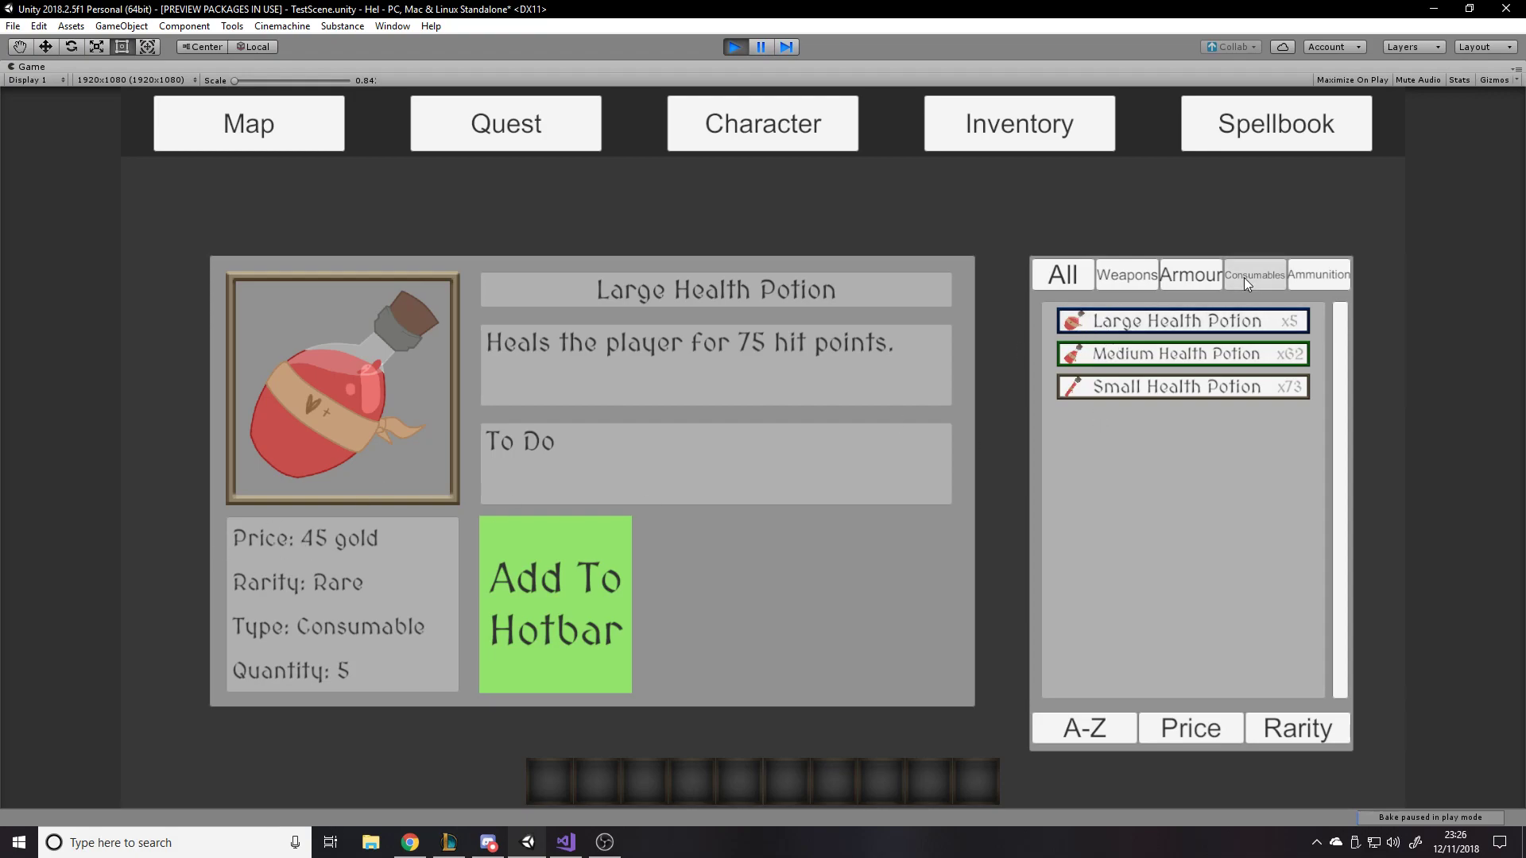
click(1321, 276)
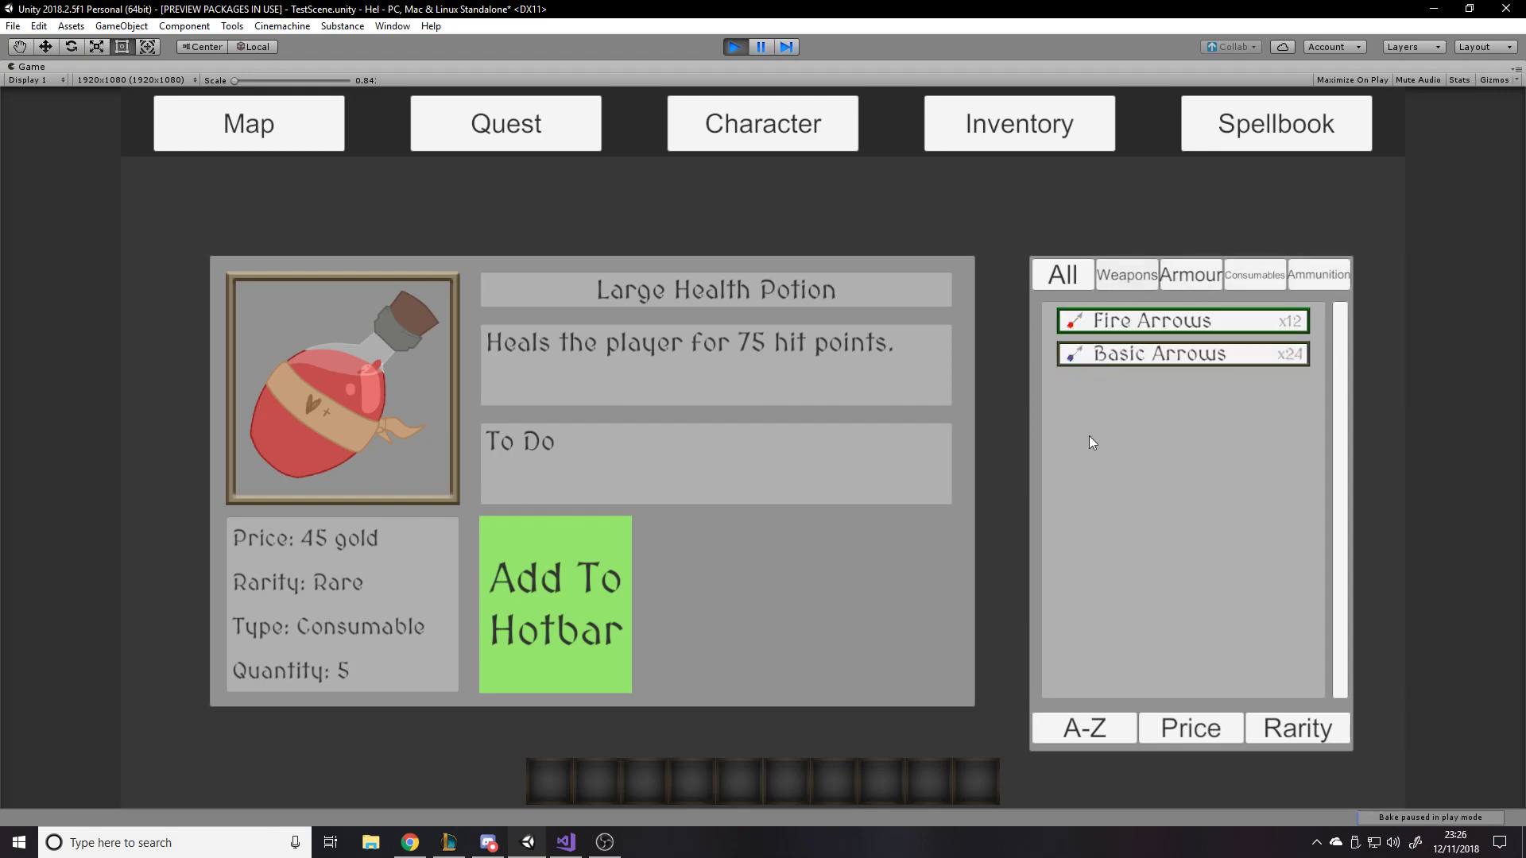
- Sort the ammunition list A-Z and by price, and compare the details of the Fire Arrows and Basic Arrows
click(1085, 733)
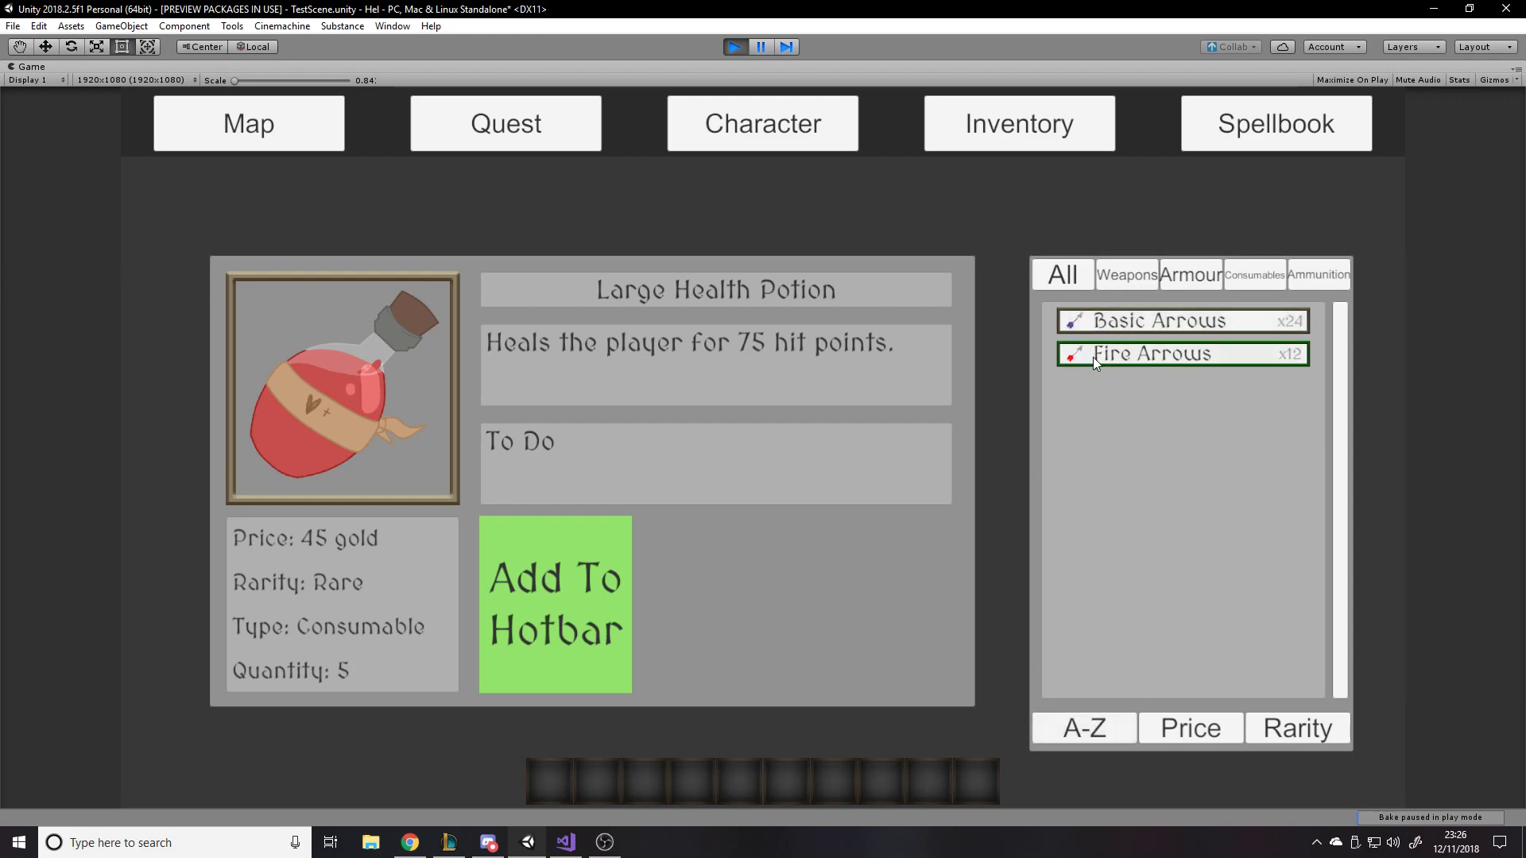
click(1086, 738)
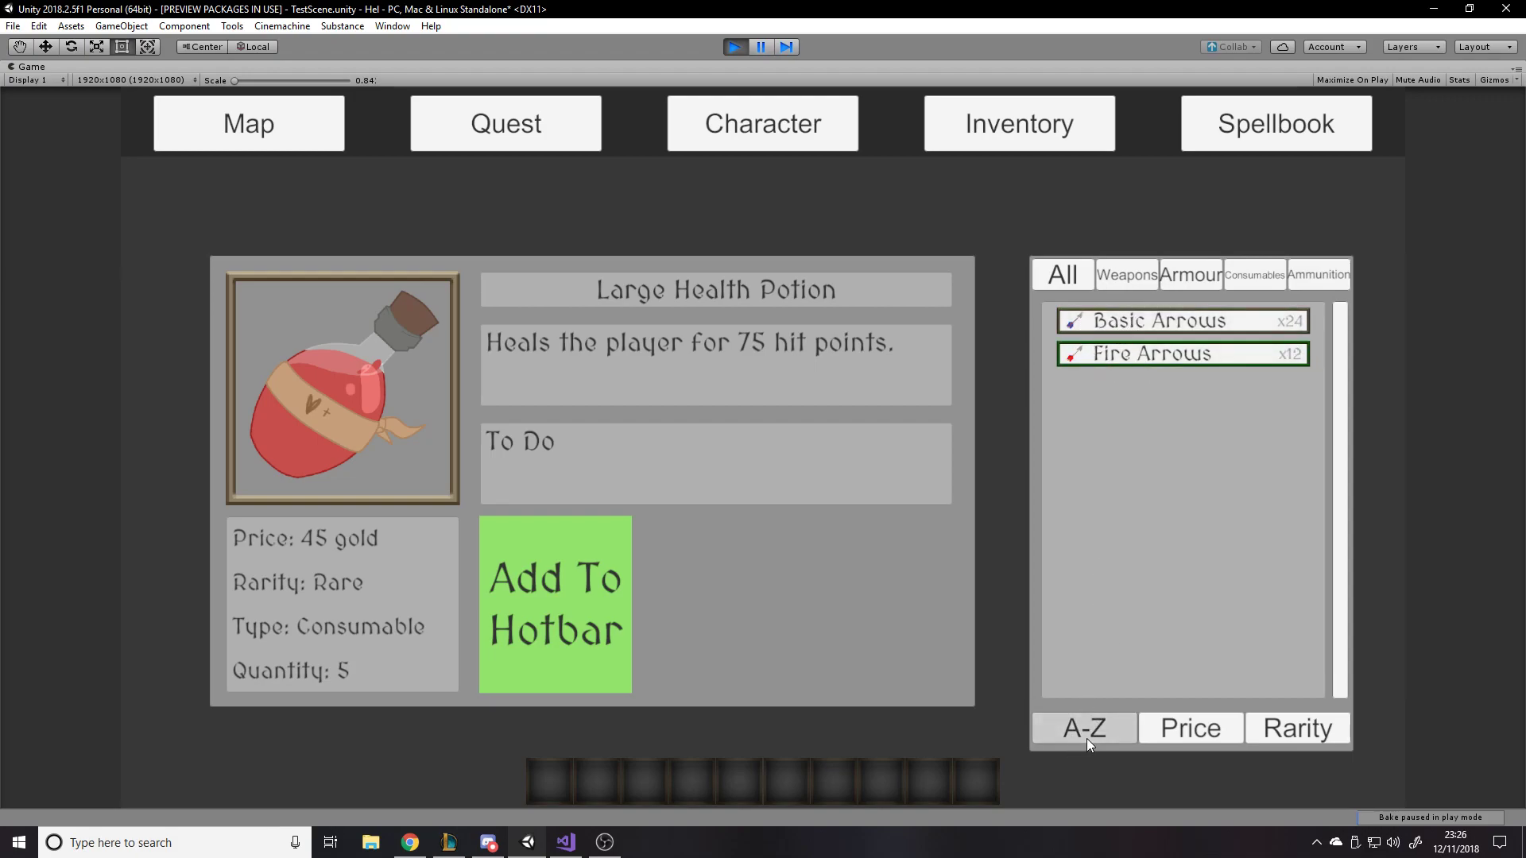
click(1207, 730)
click(1120, 321)
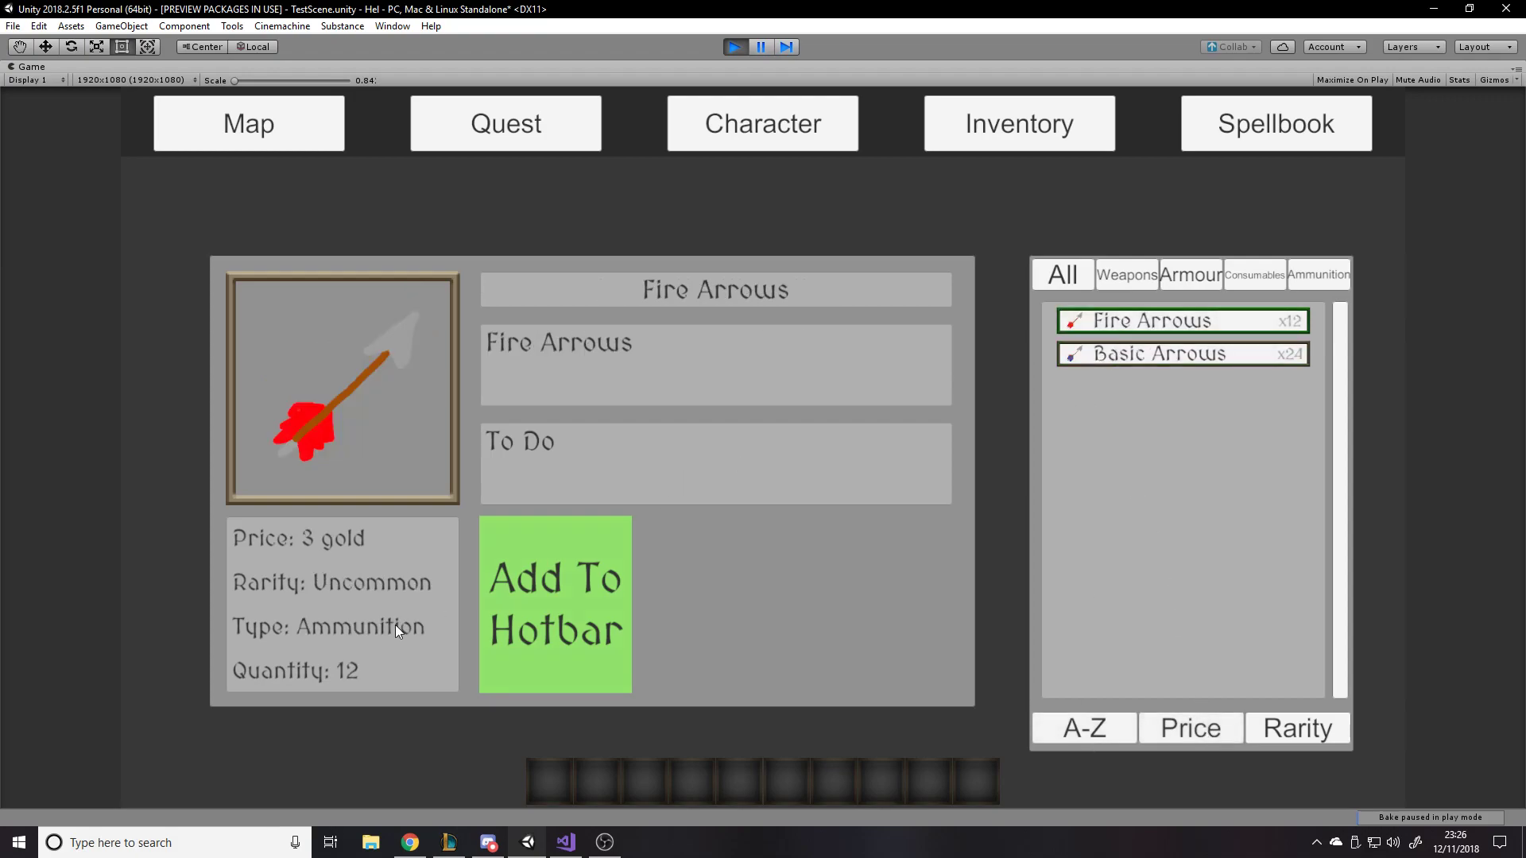
click(1130, 355)
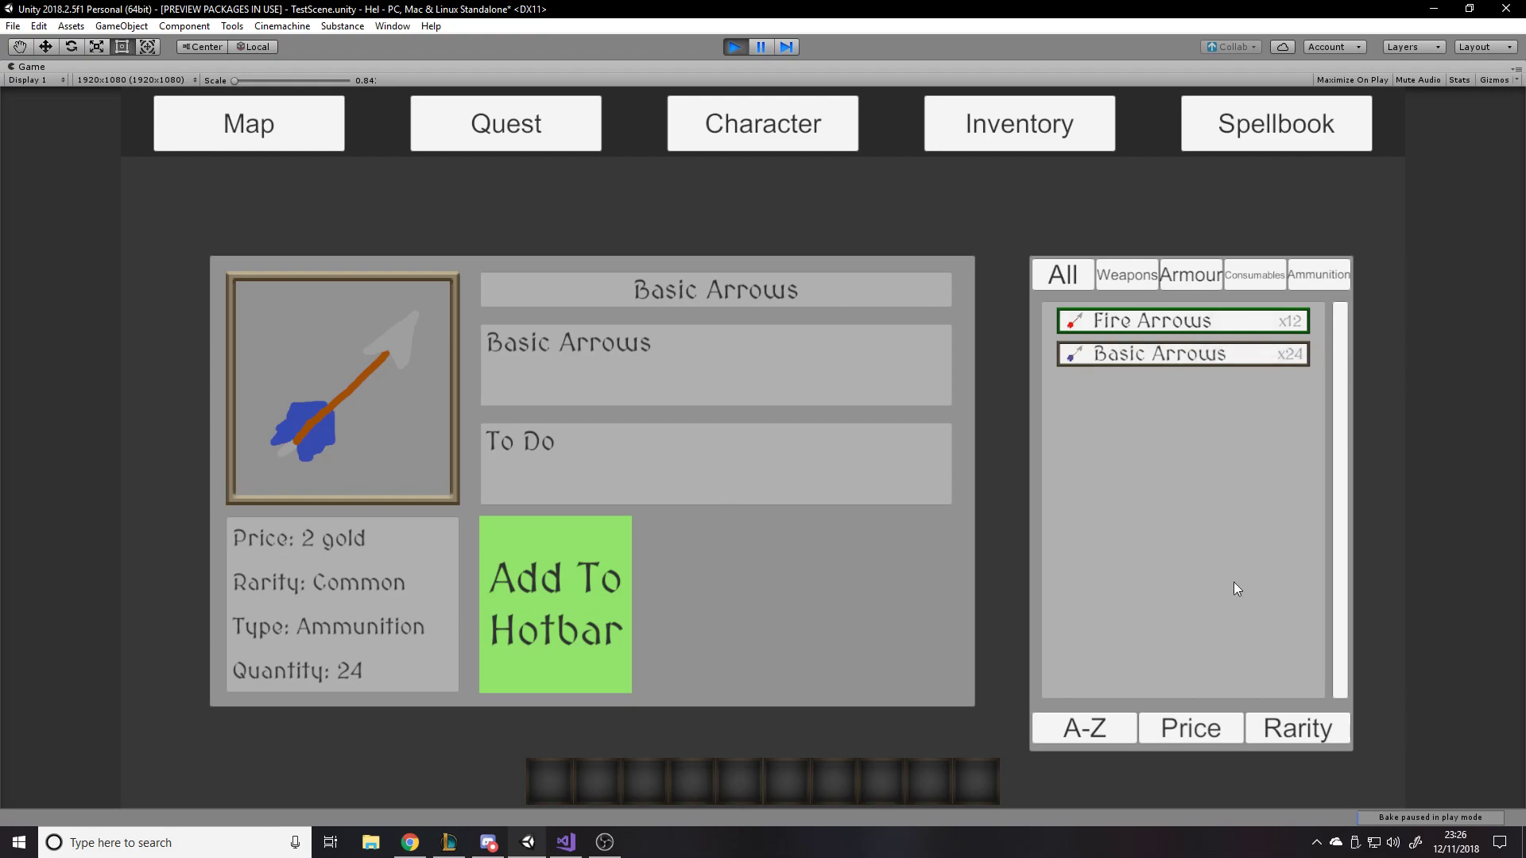
- List all inventory items again and sort them A-Z, followed by price
click(1081, 280)
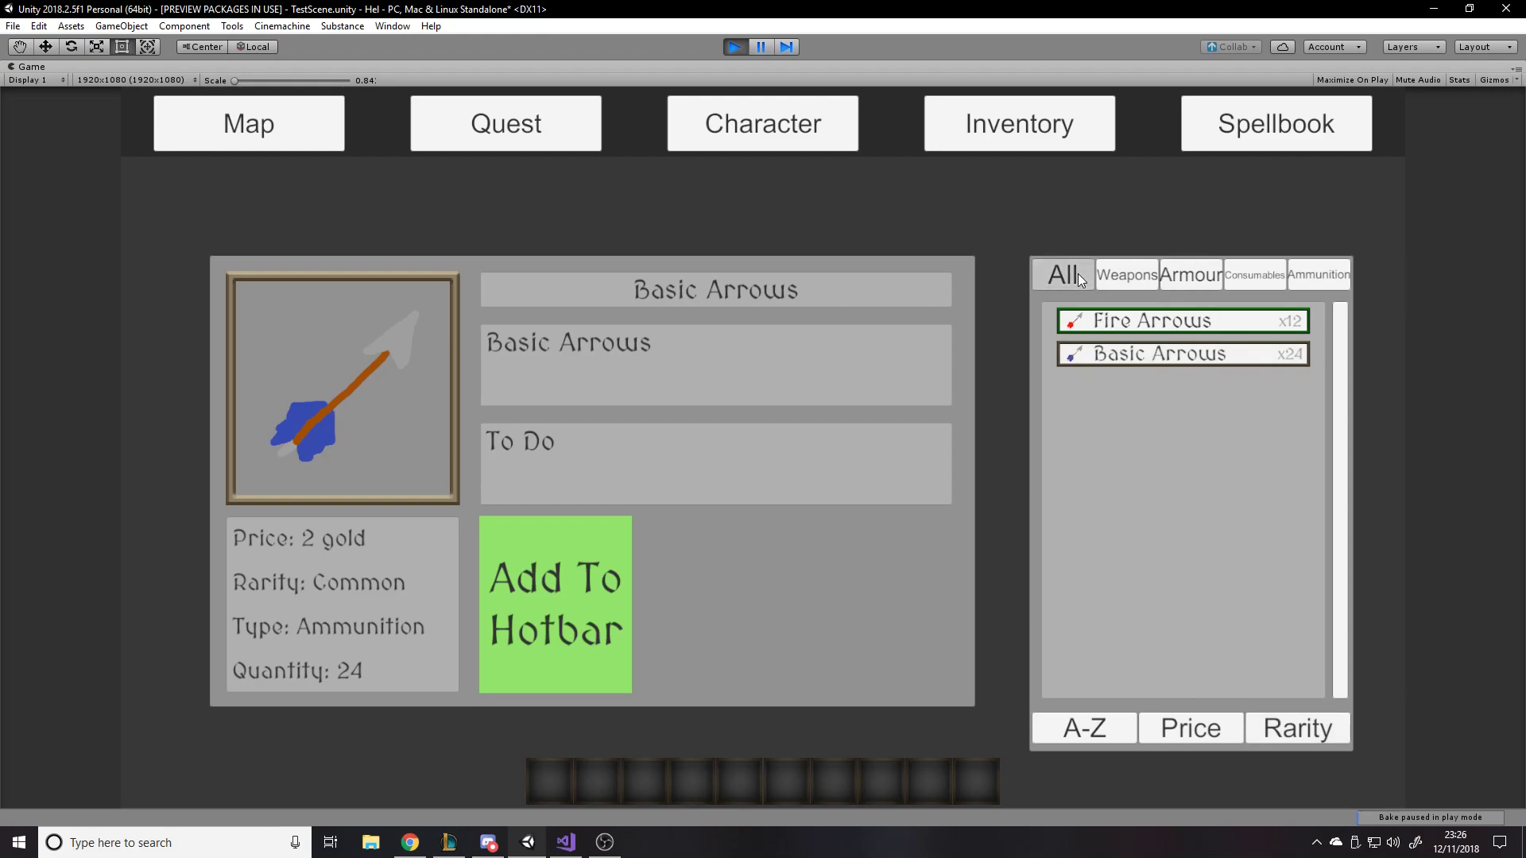
click(1086, 729)
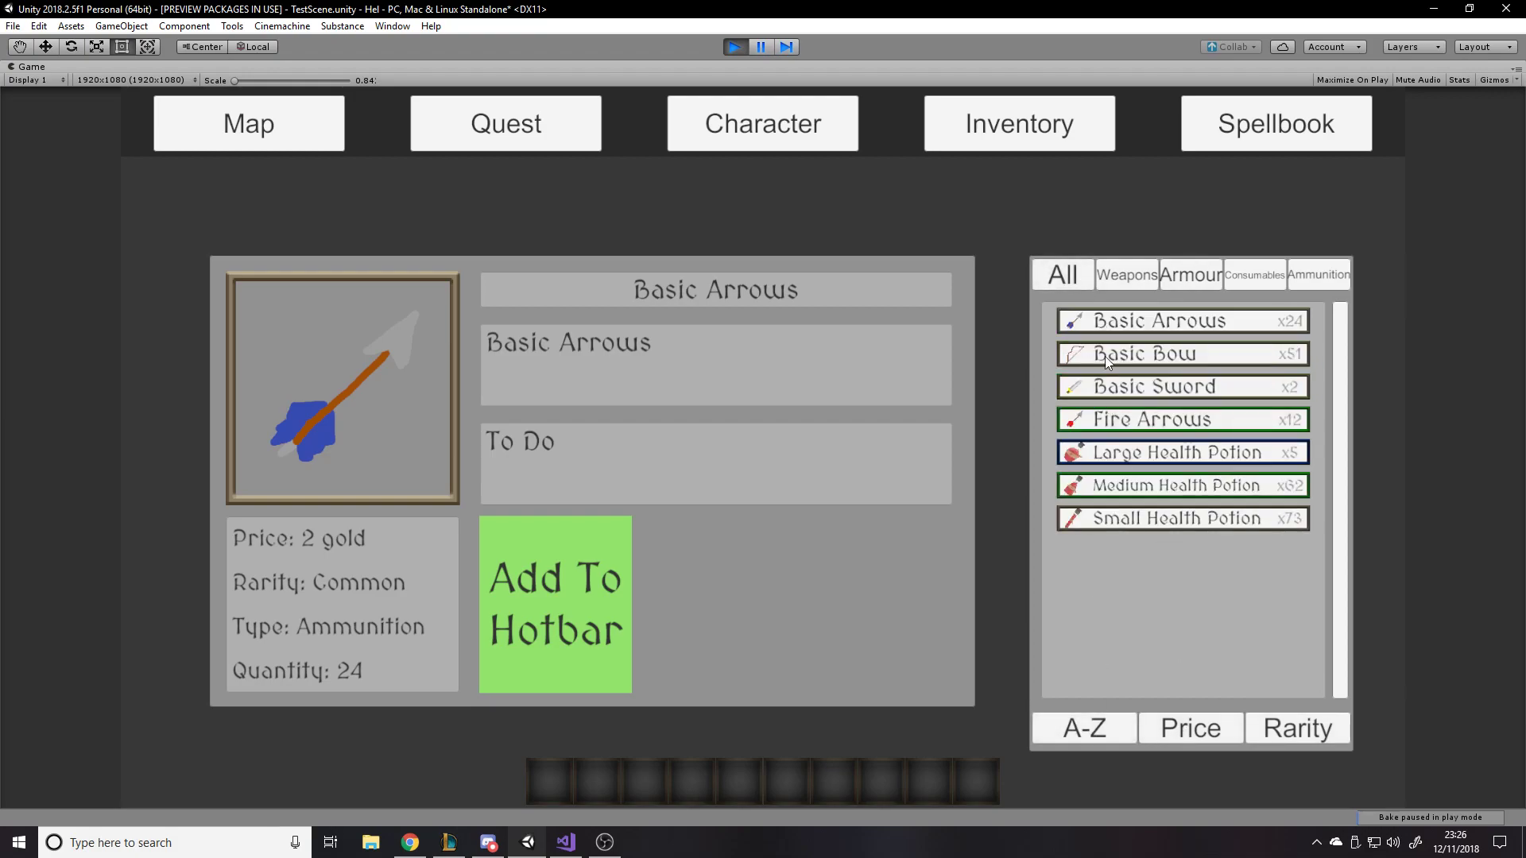
click(1183, 735)
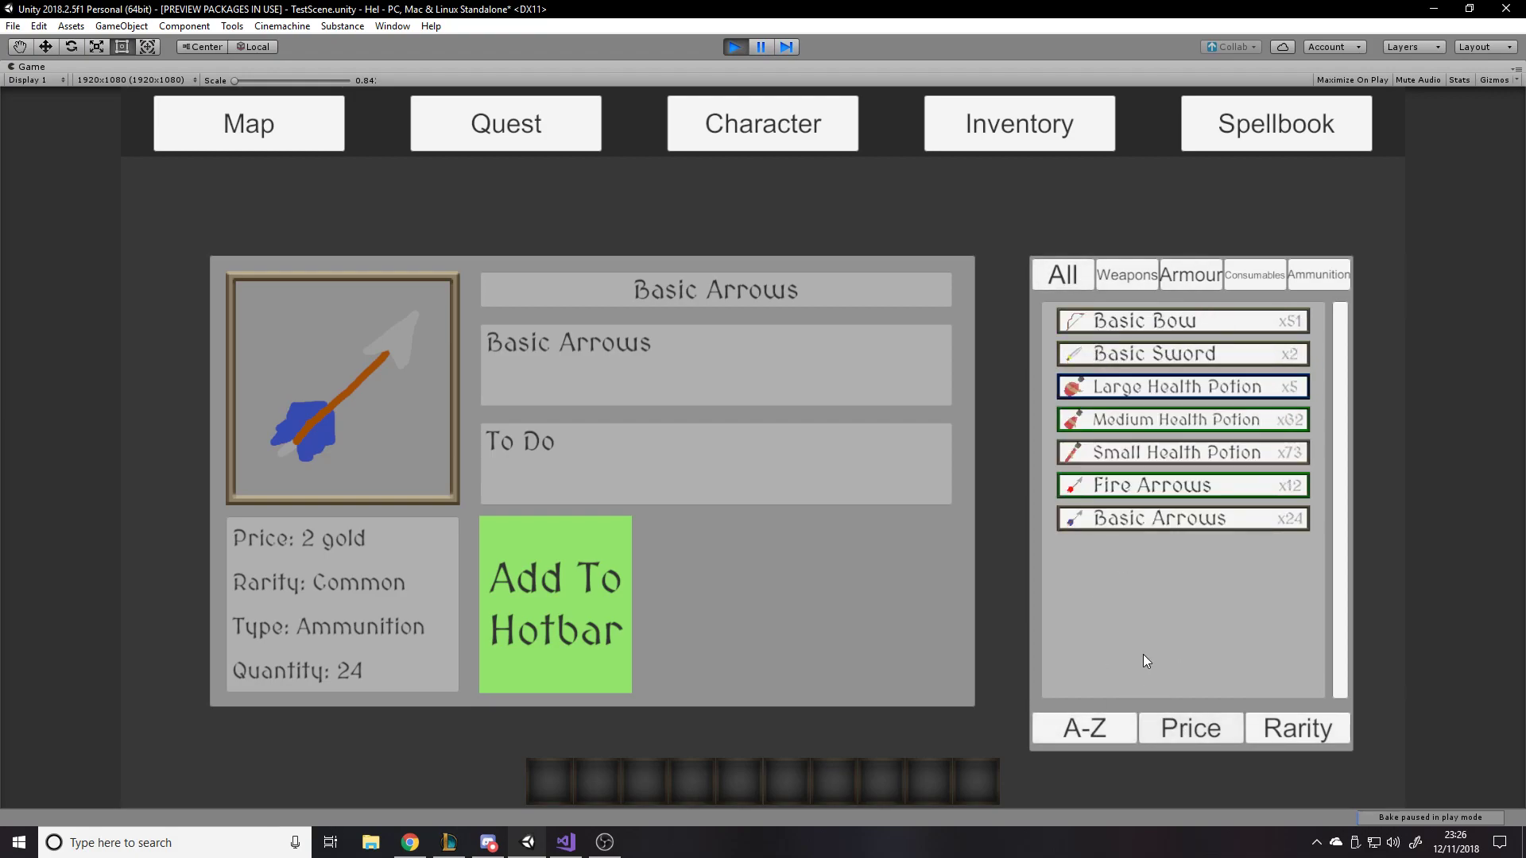
- Inspect the Basic Bow, Basic Sword, large and small health potions, Fire Arrows and Basic Arrows in the price-sorted list
click(1104, 326)
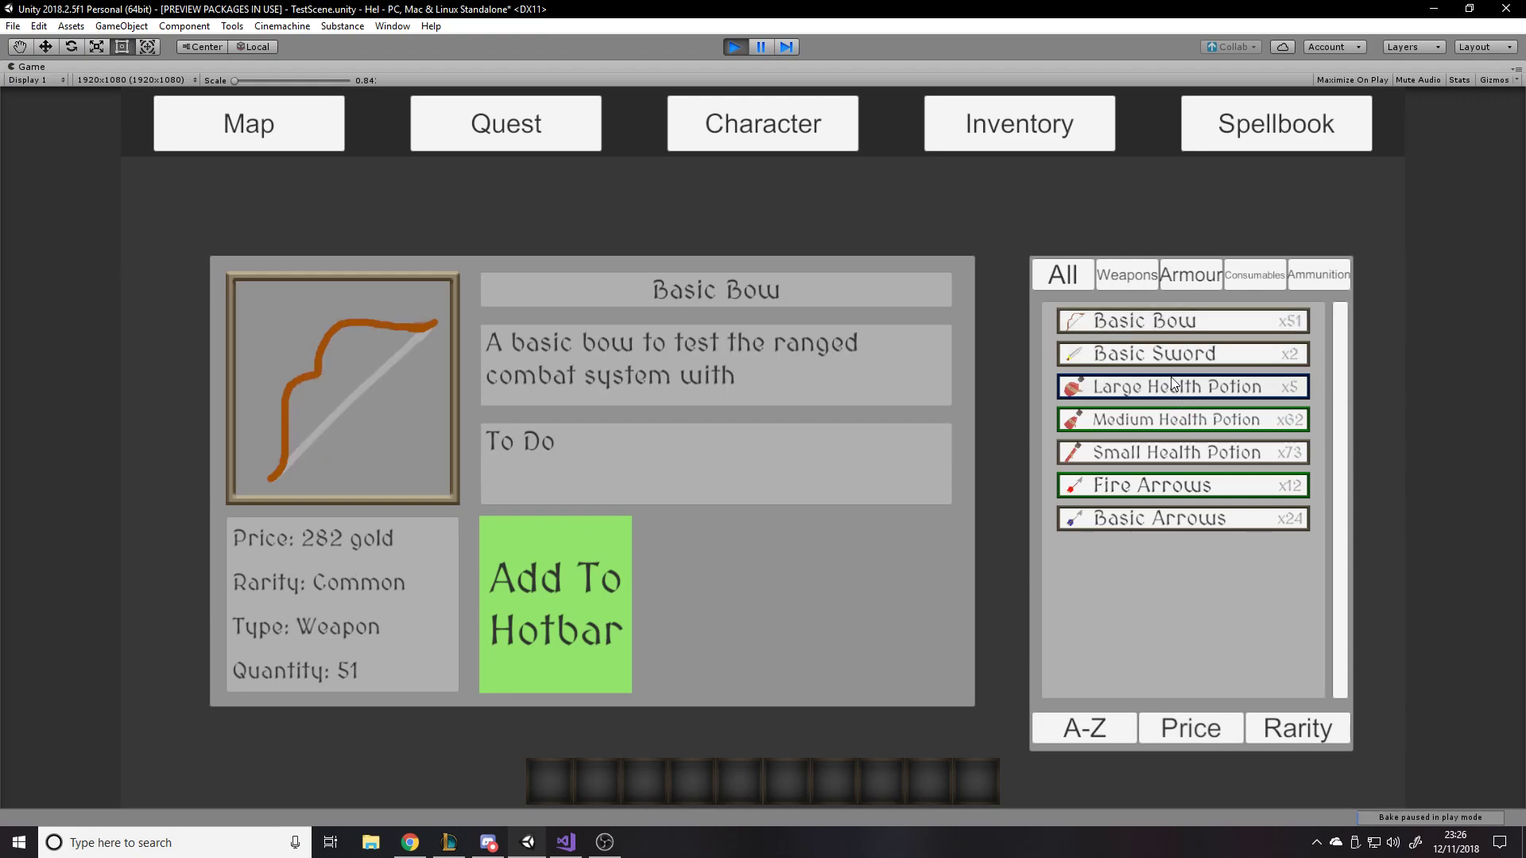
click(1176, 354)
click(1210, 388)
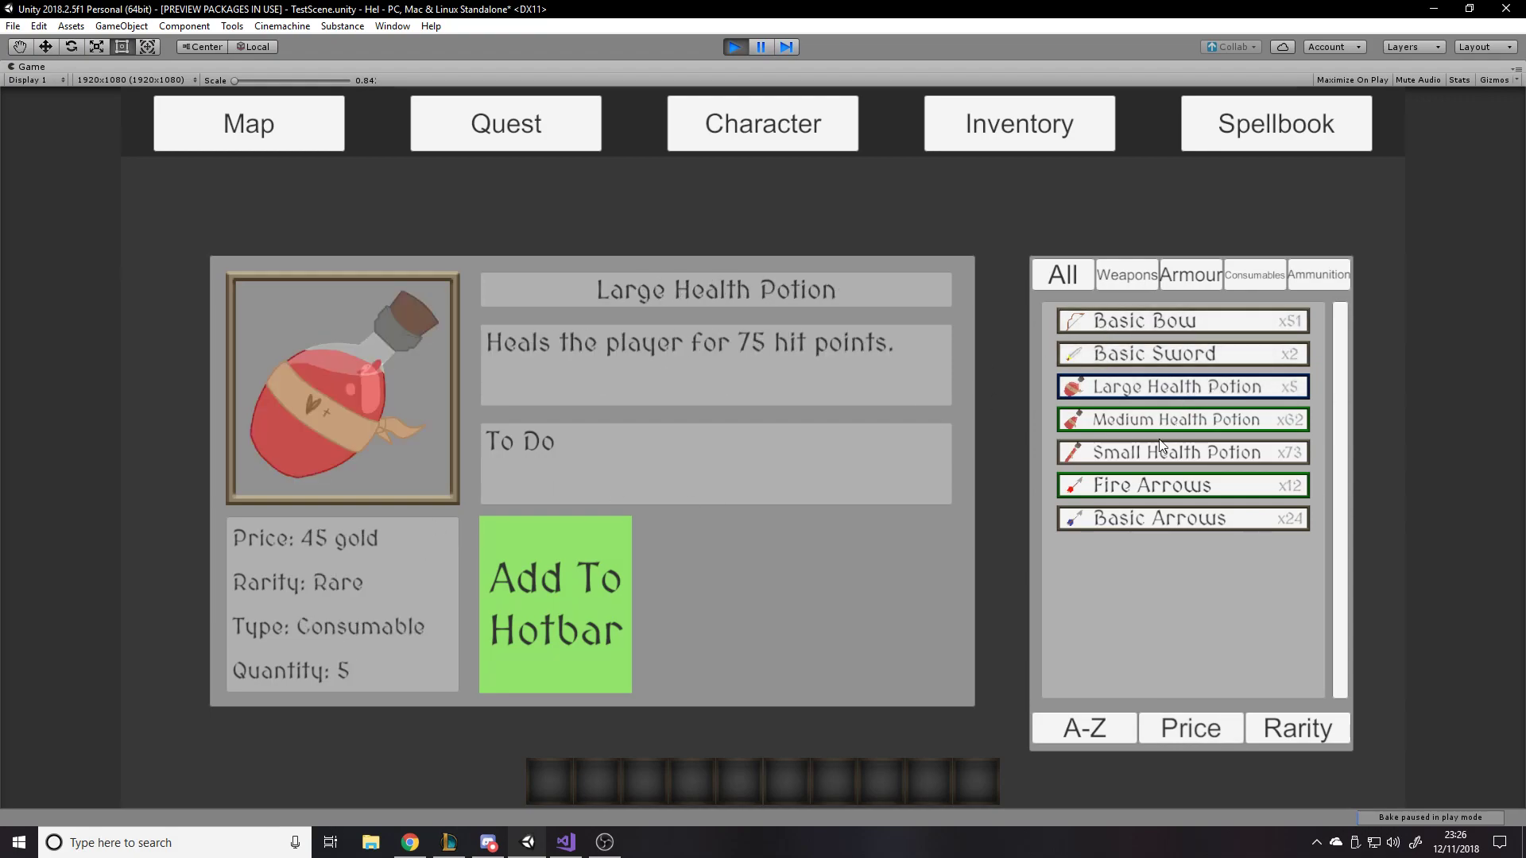
click(1159, 447)
click(1159, 487)
click(1157, 521)
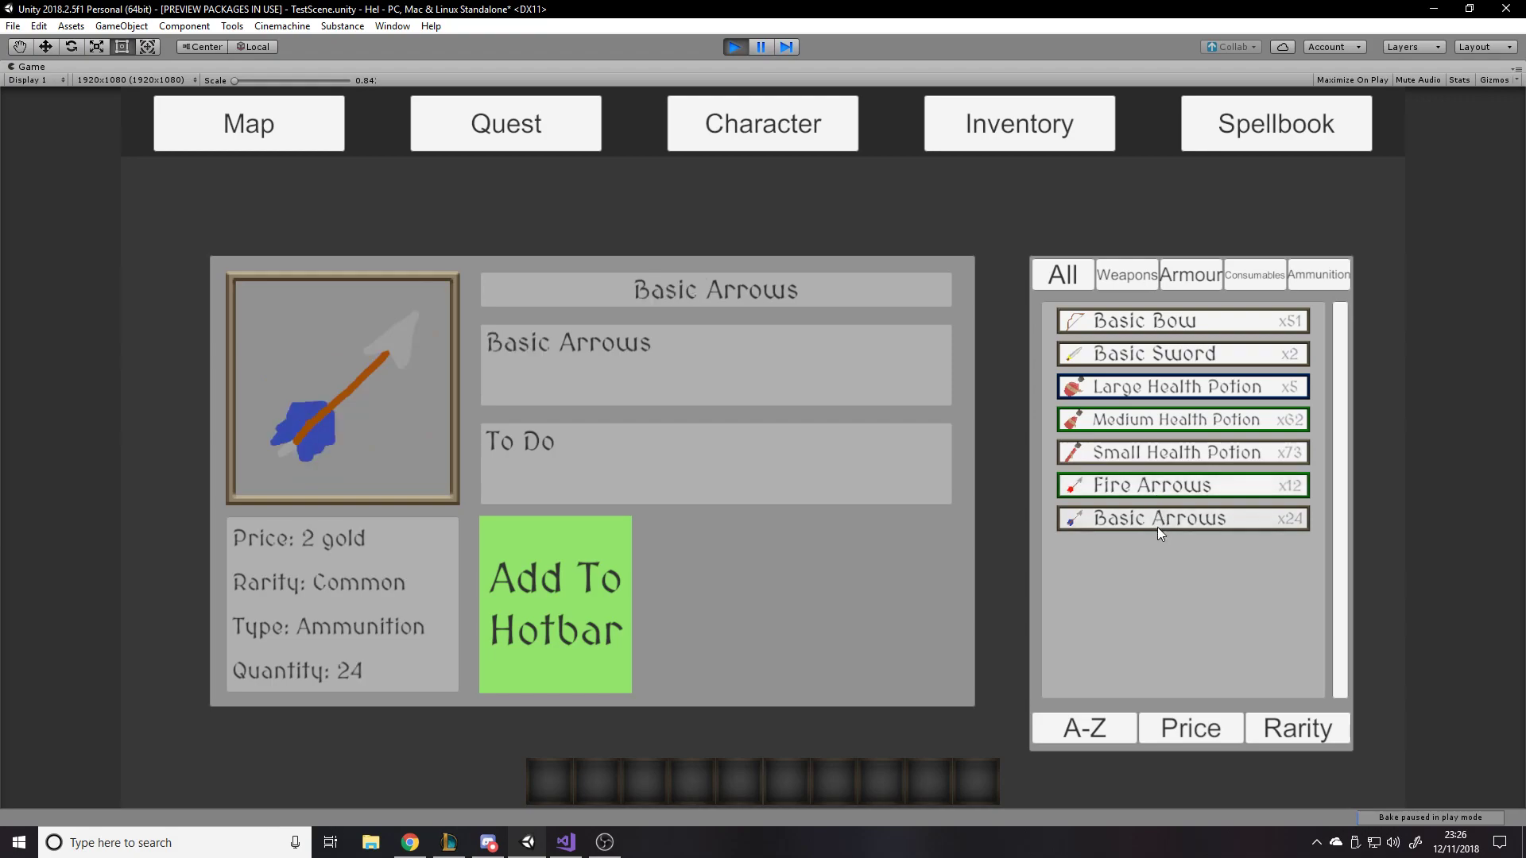
- Sort the full inventory by rarity and inspect the details of each of its items in turn
click(1280, 729)
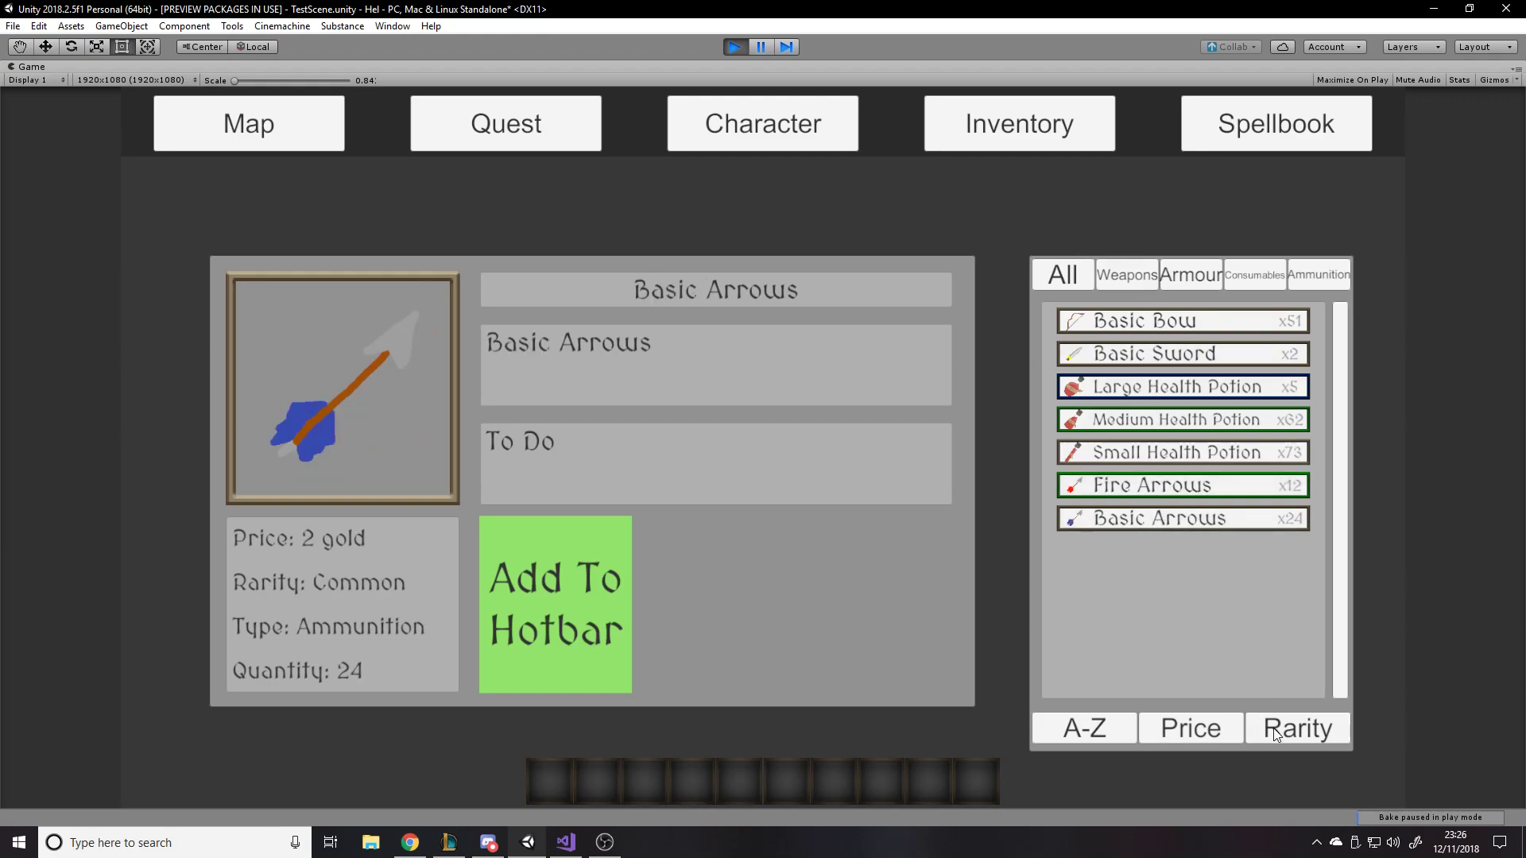
click(1099, 321)
click(1158, 352)
click(1140, 385)
click(1136, 419)
click(1140, 453)
click(1142, 486)
click(1142, 517)
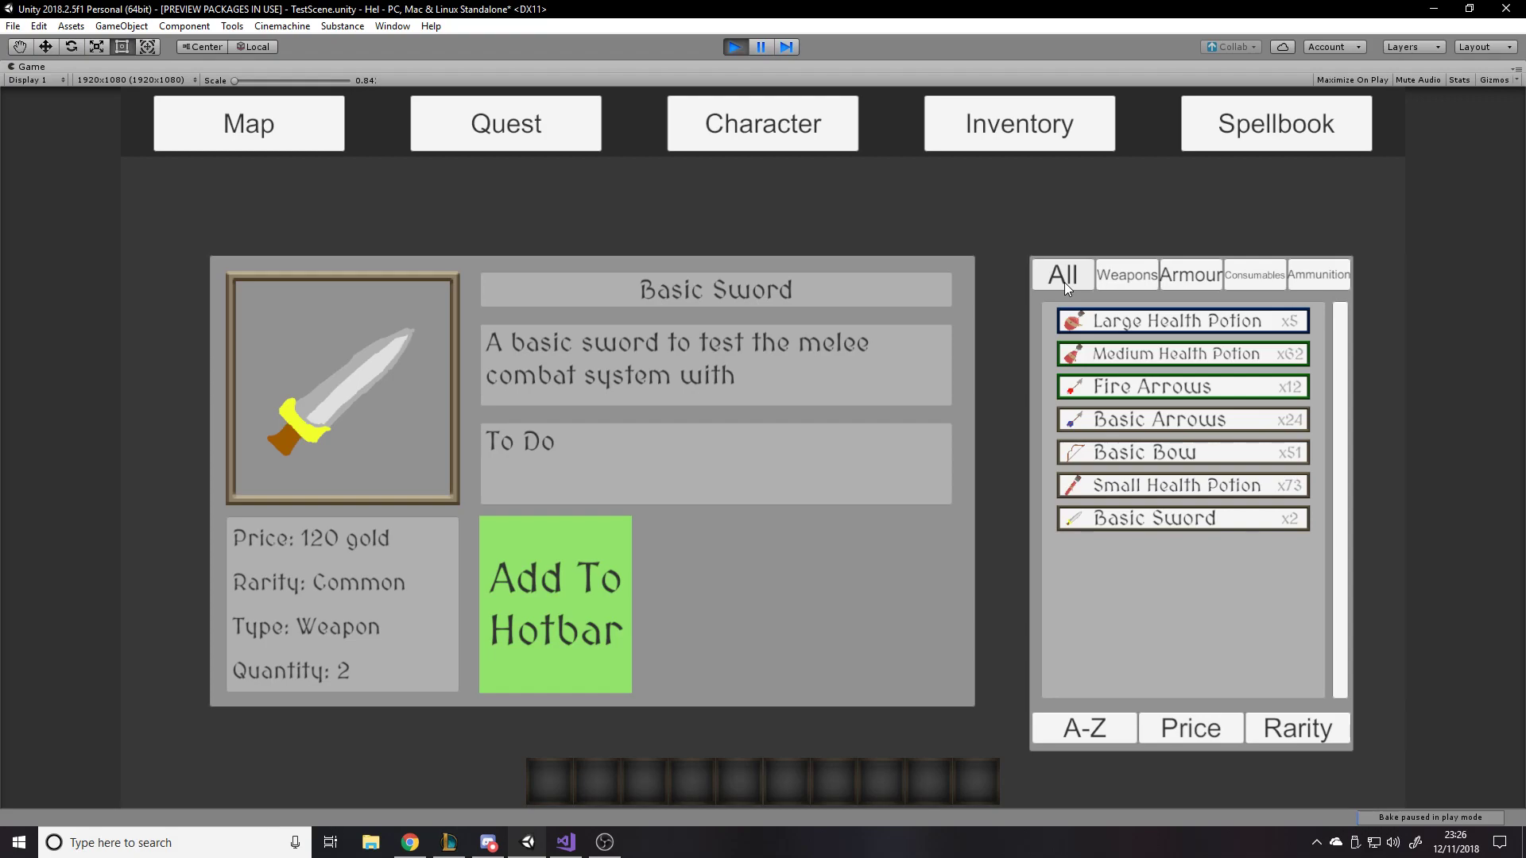
- Filter the rarity-sorted inventory by Weapons, Armour, Ammunition and Consumables in turn
click(1139, 287)
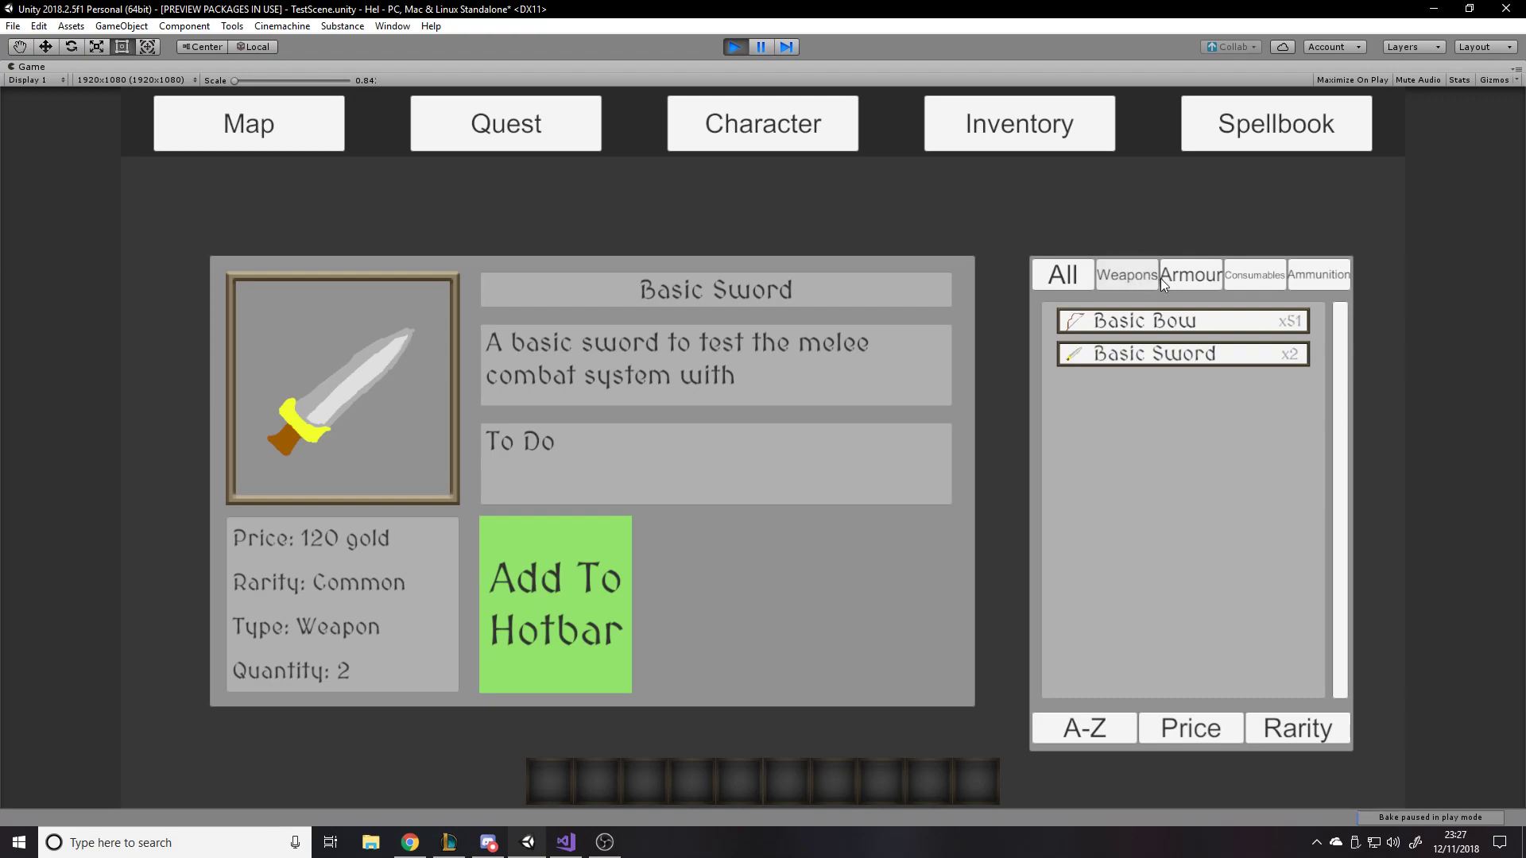
click(1192, 277)
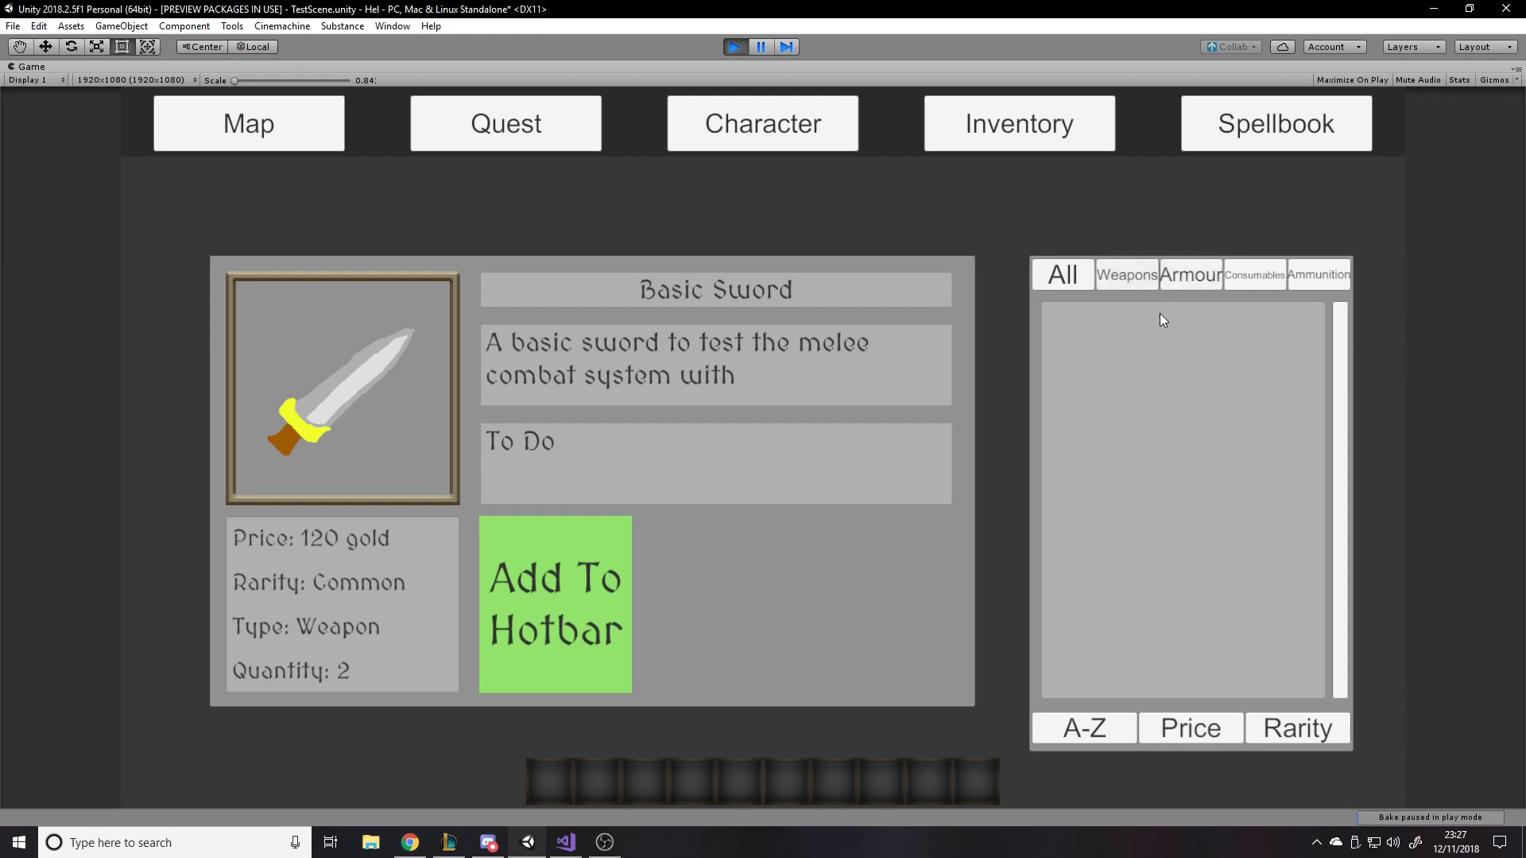
click(1313, 283)
click(1256, 280)
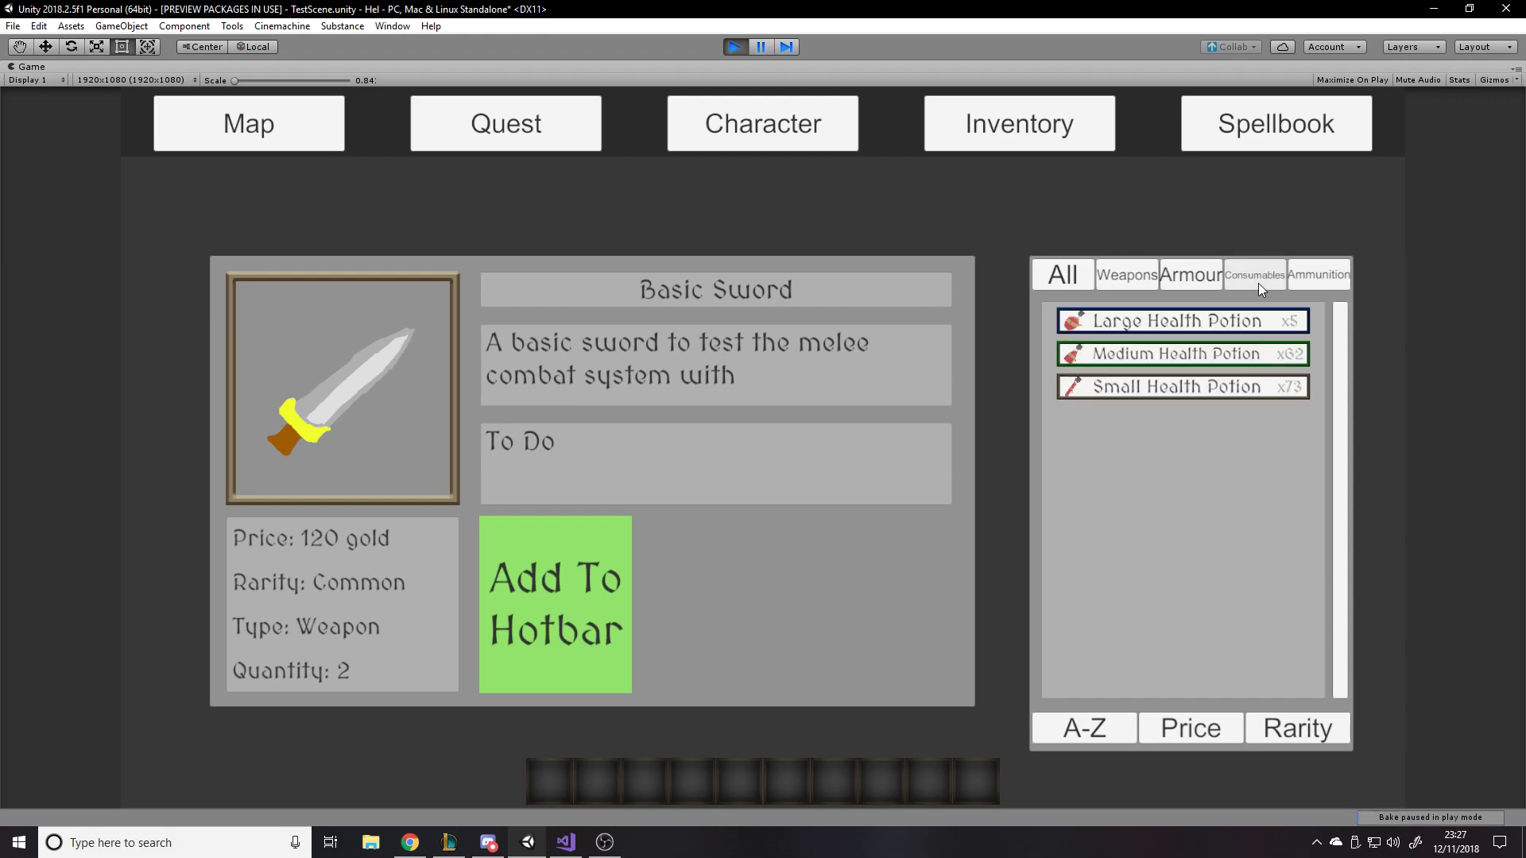
- Show only the ammunition and sort it A-Z, followed by price
click(1321, 274)
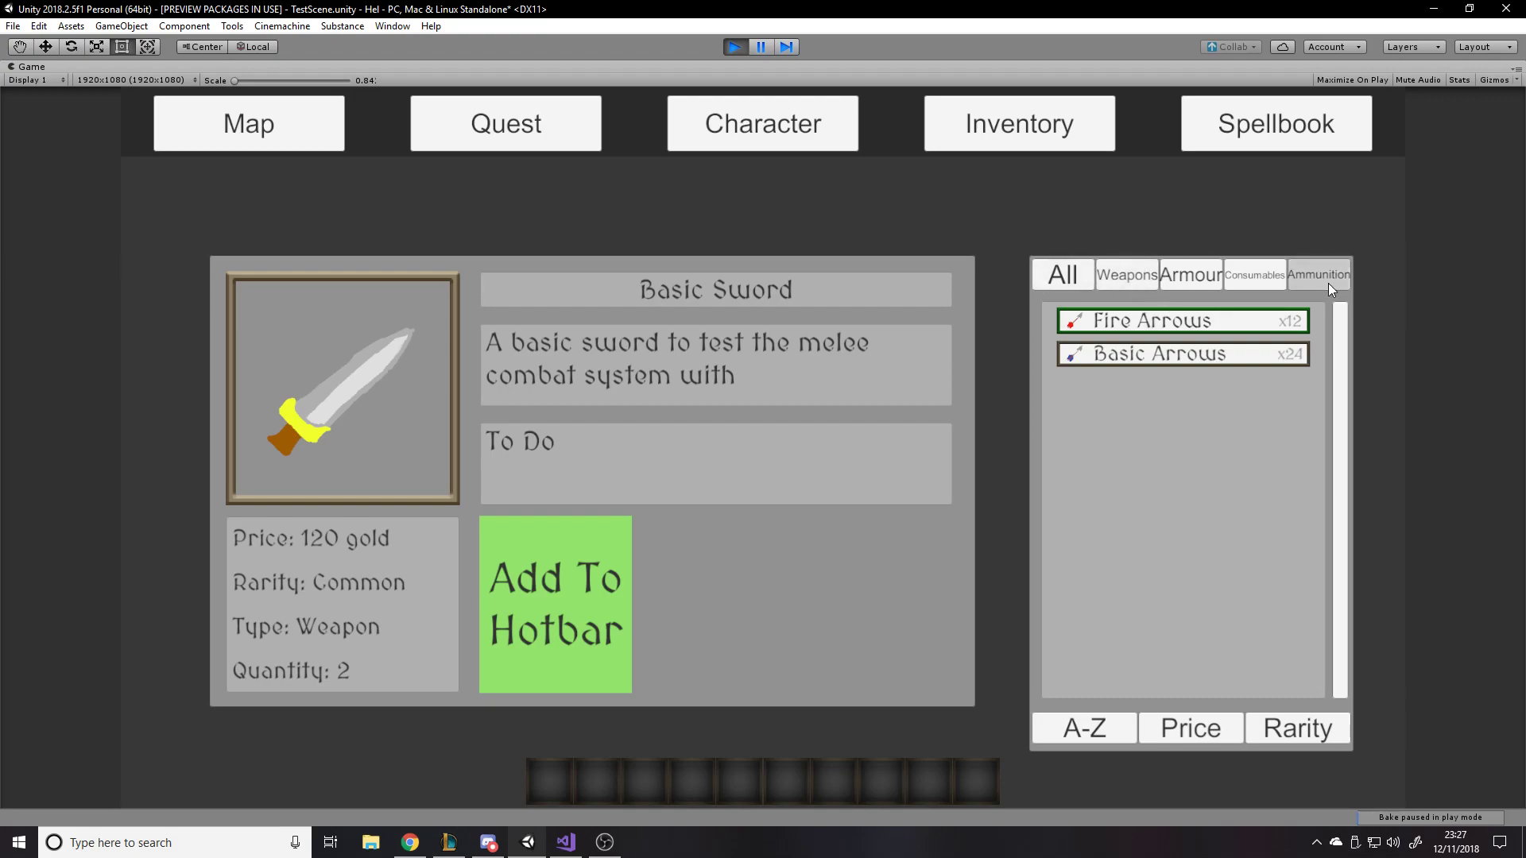
click(1083, 728)
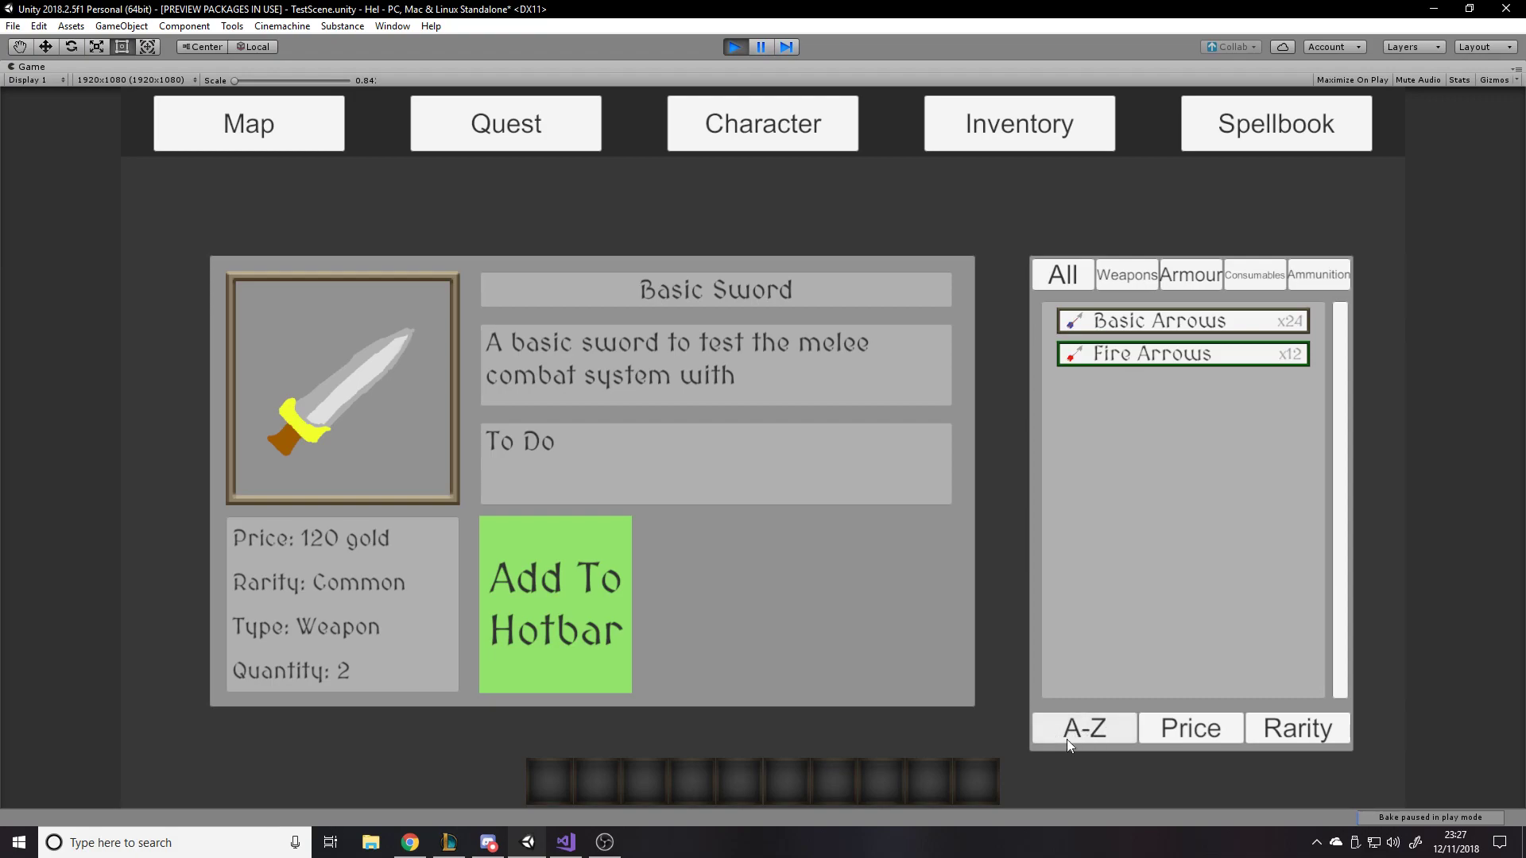
click(1144, 717)
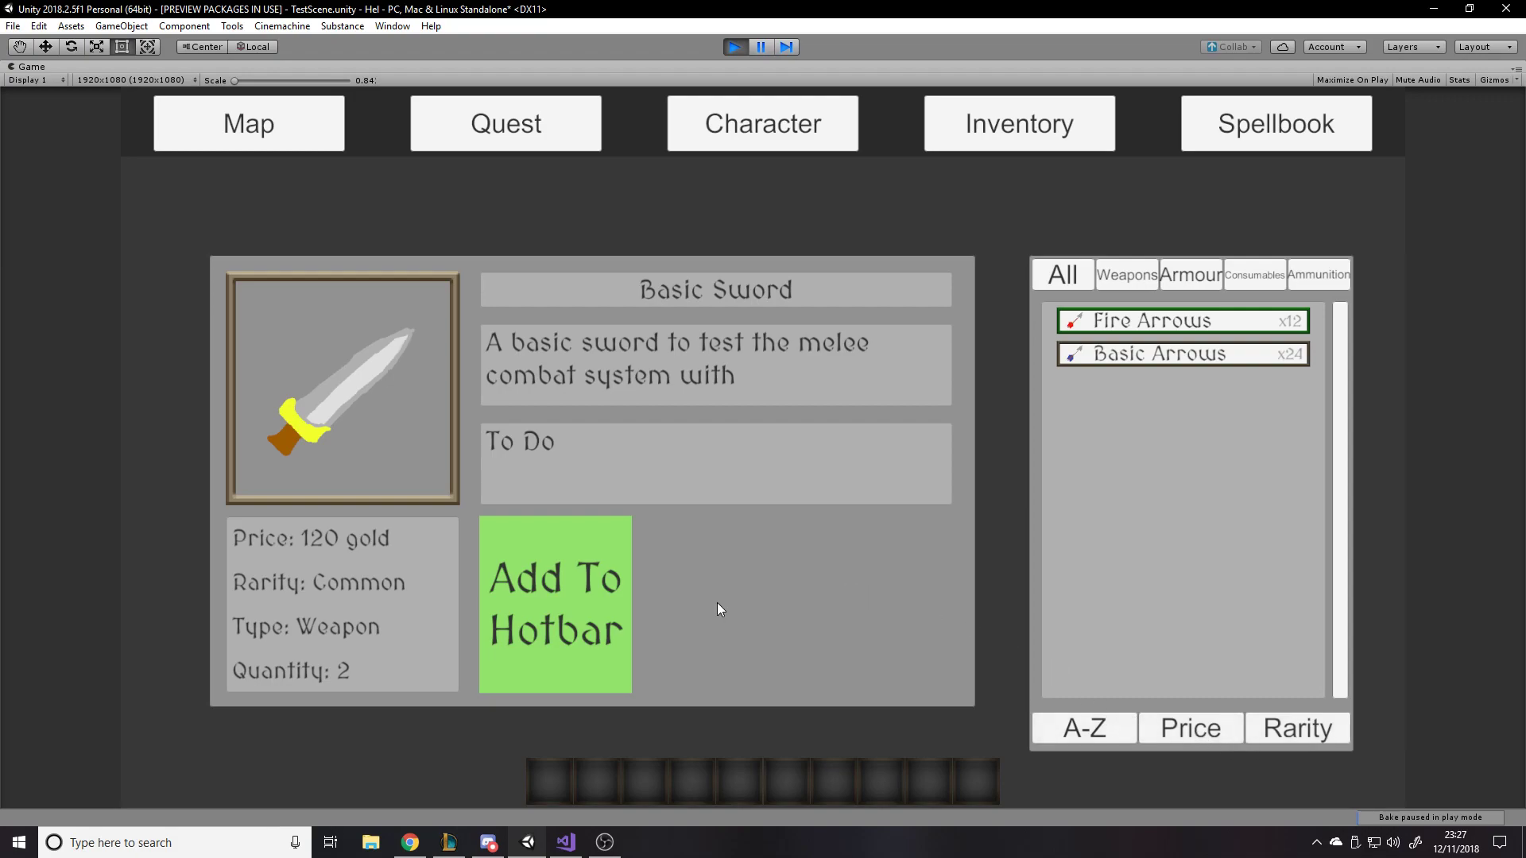
- Restore the maximized Game view to the full editor layout and inspect the Player Inventory asset, searching the project for "inven"
click(1517, 69)
click(1329, 129)
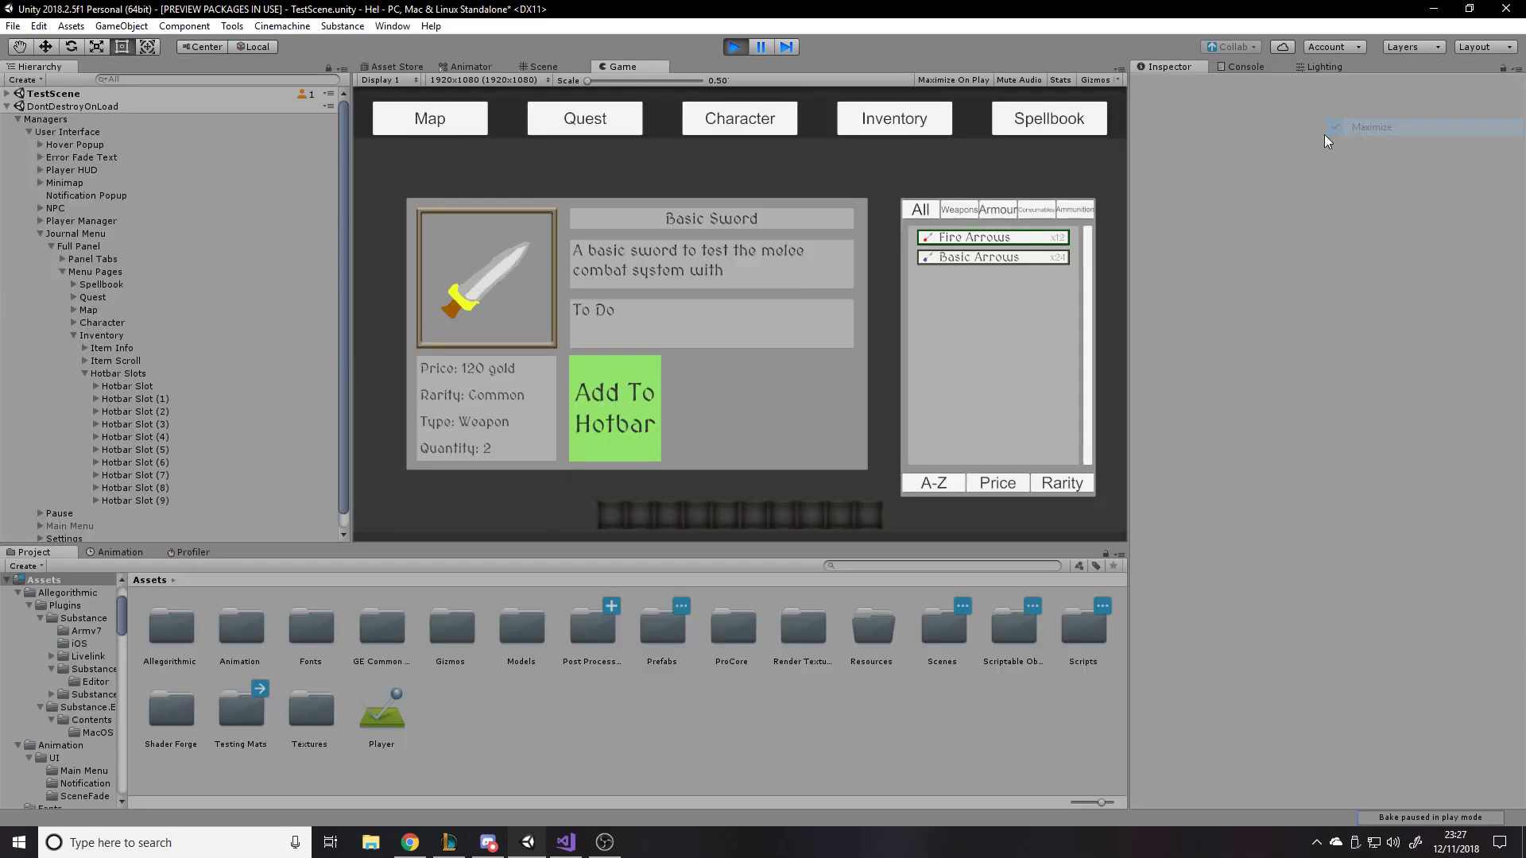
click(899, 565)
text(inven)
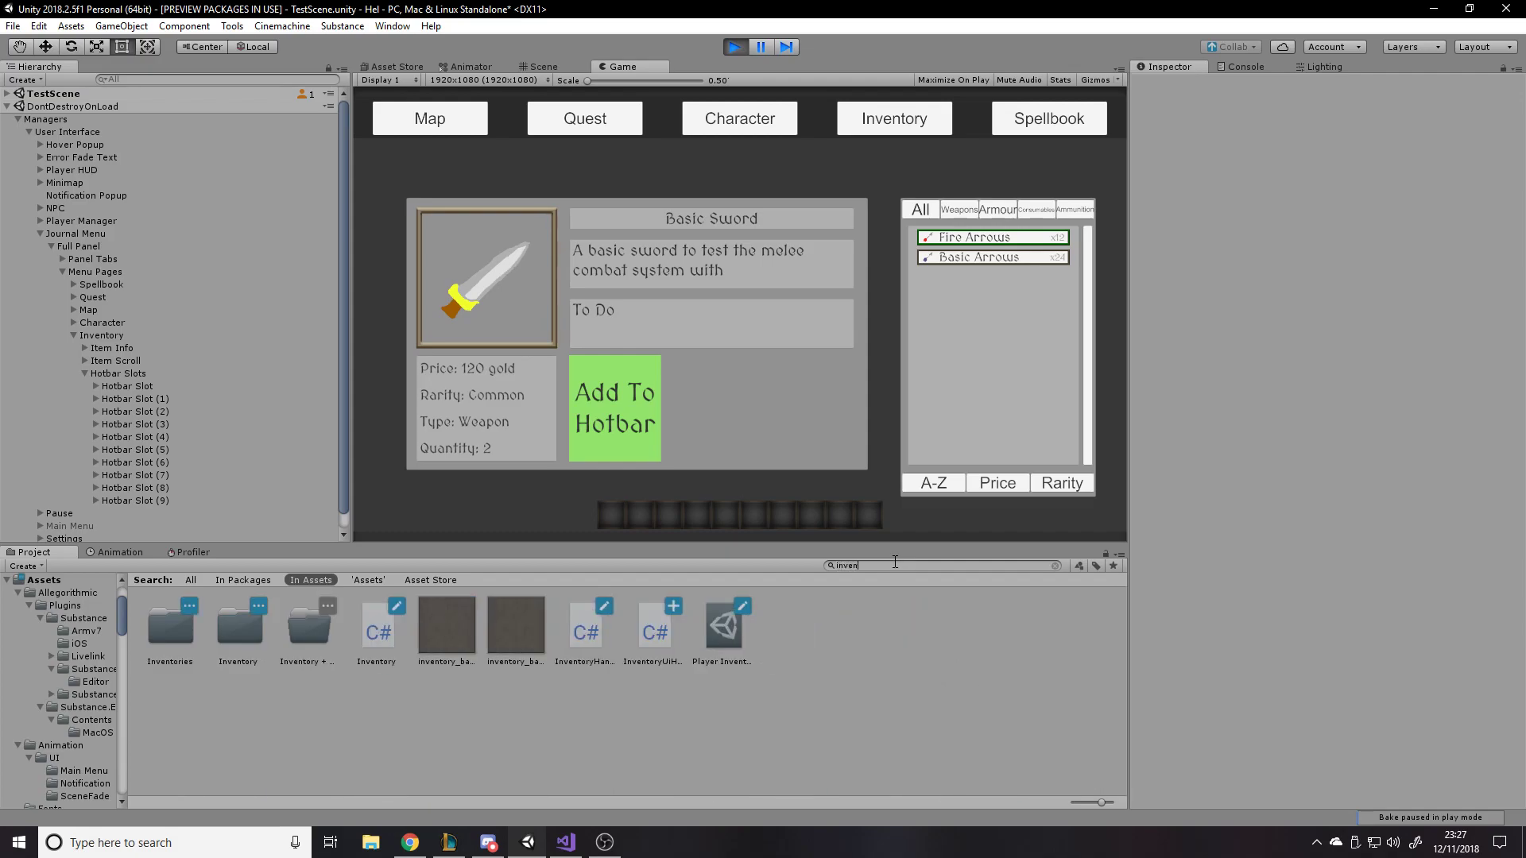
click(742, 661)
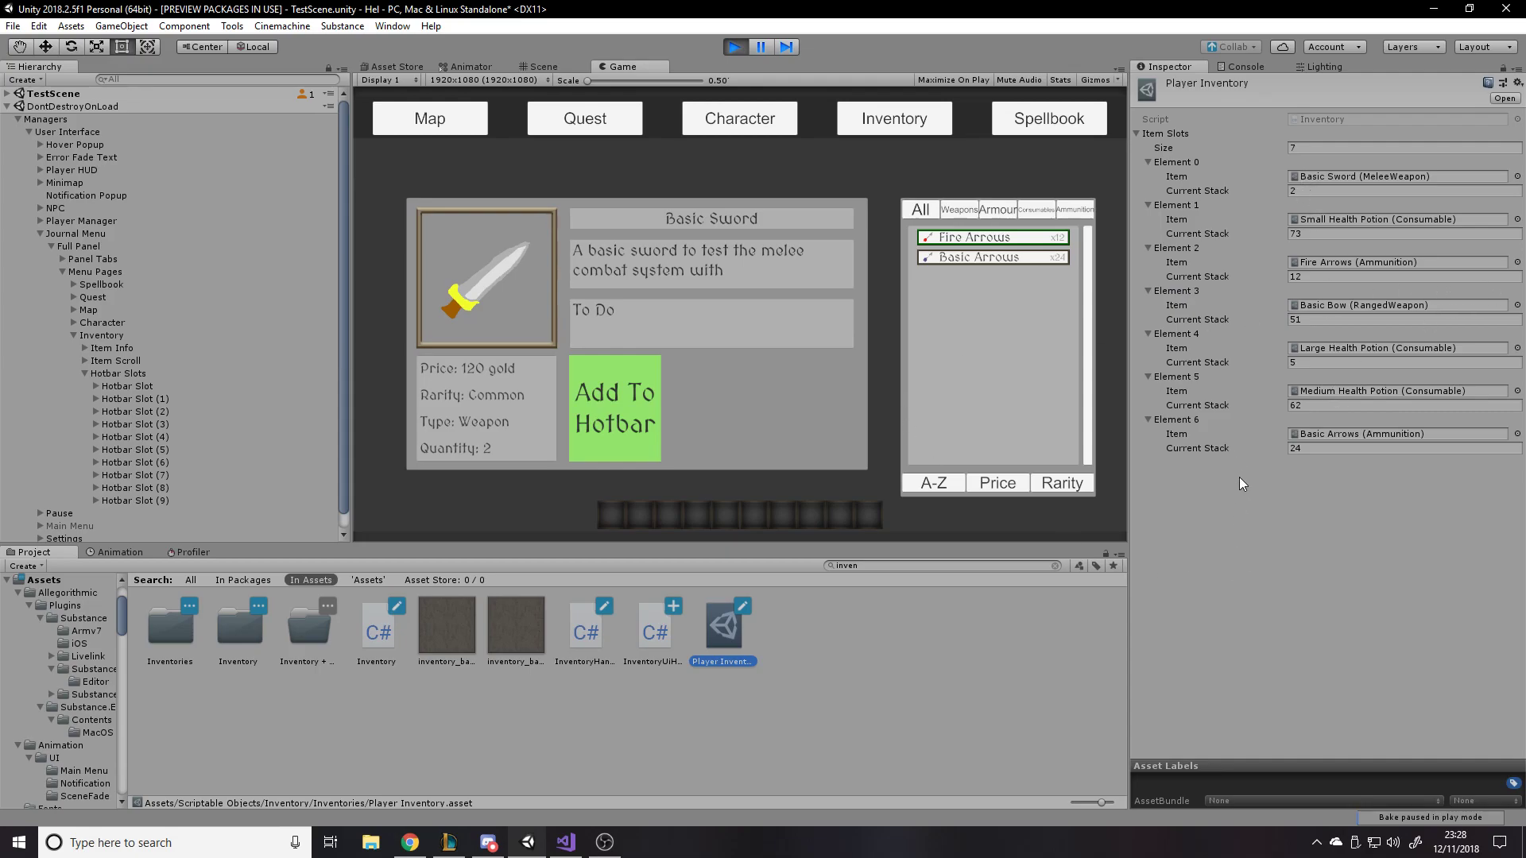
- List all items in the in-game inventory to compare them with the Player Inventory asset's item slots
right_click(1191, 294)
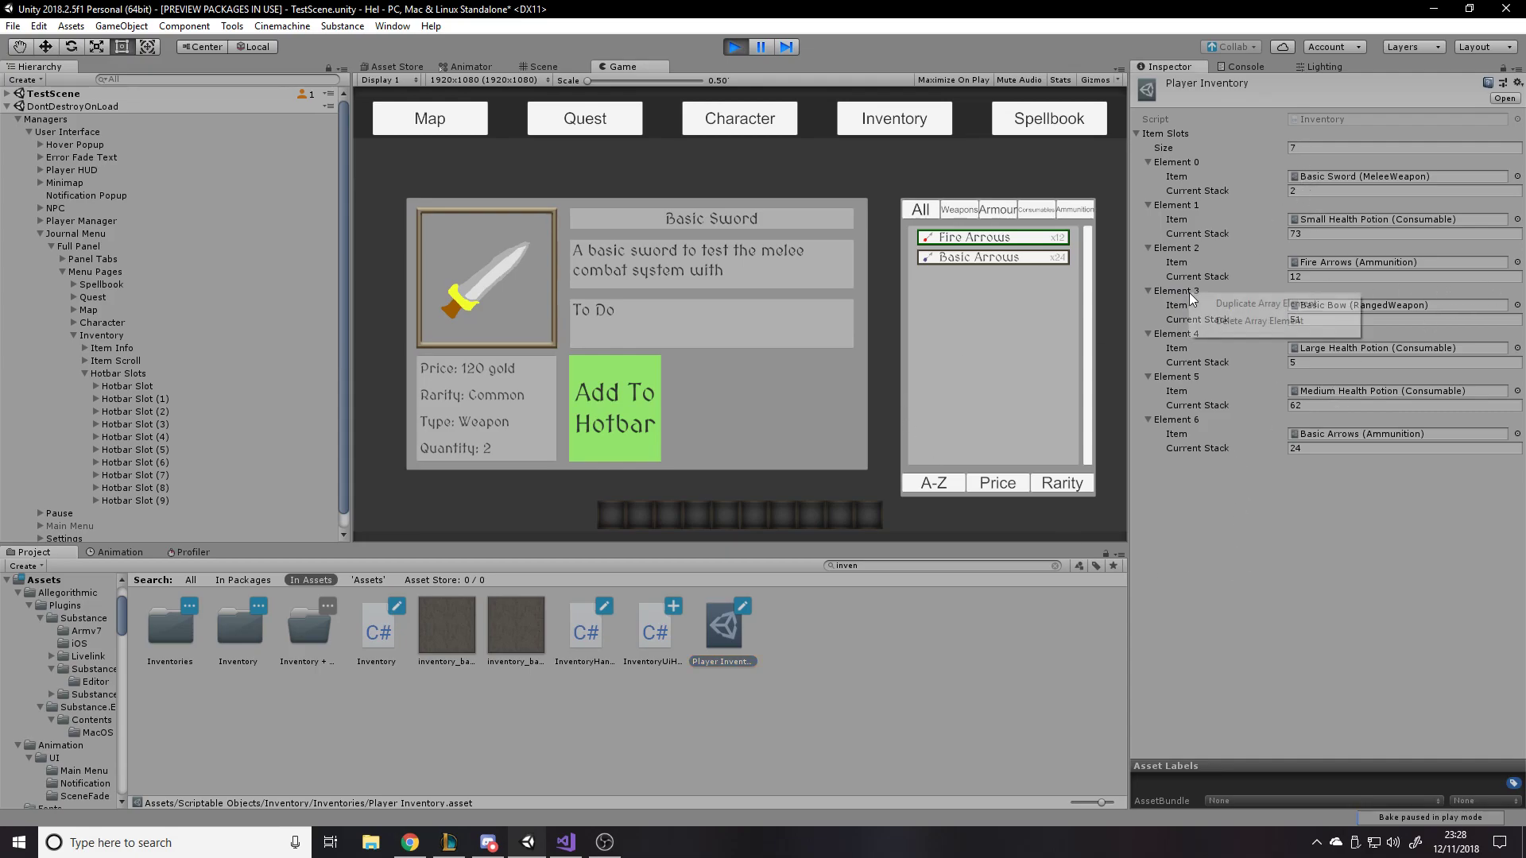
click(1267, 529)
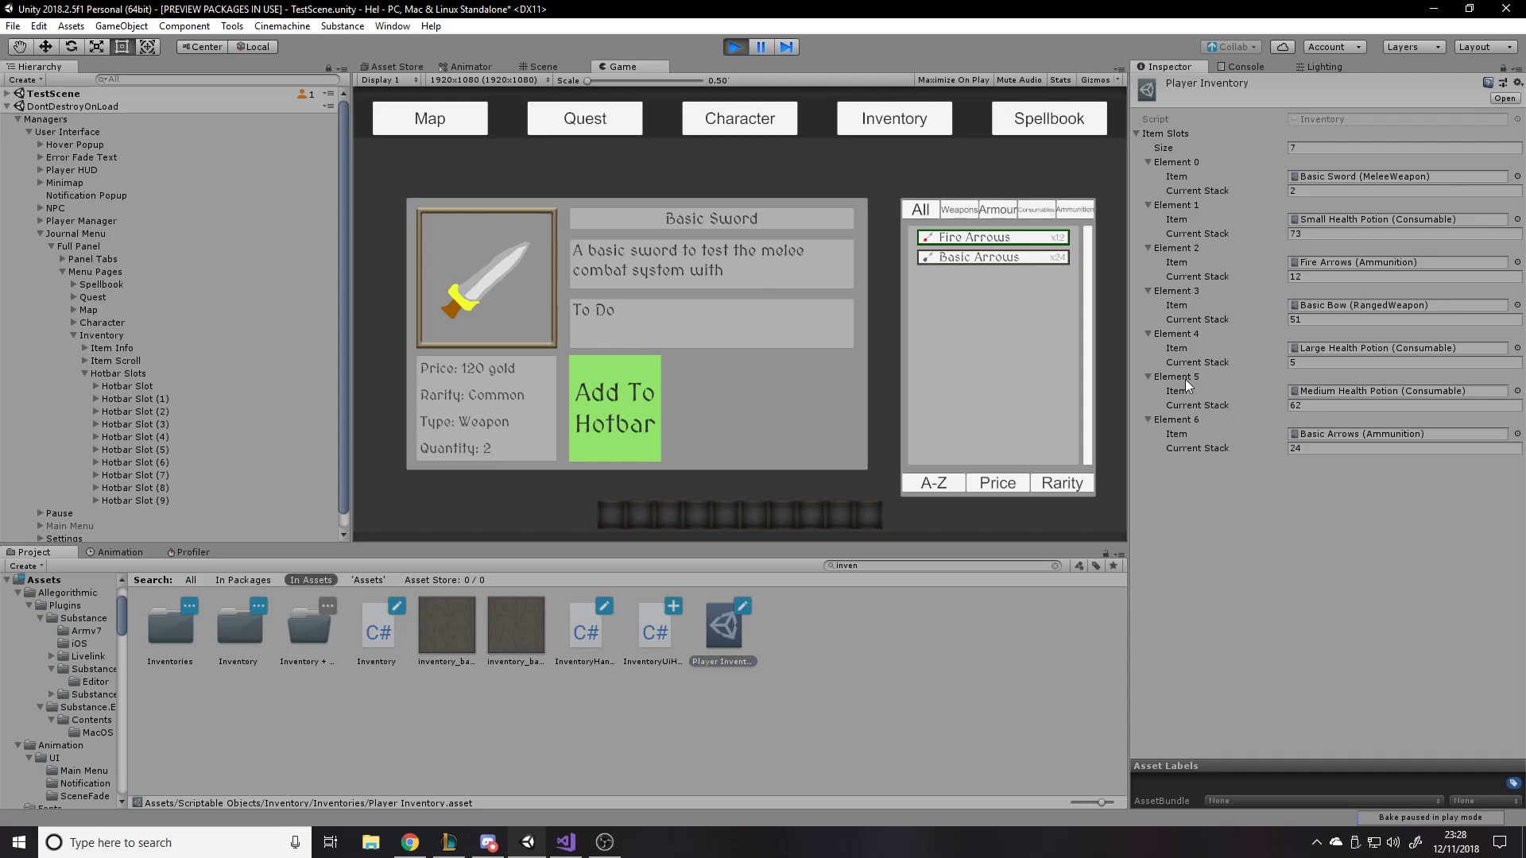
click(921, 212)
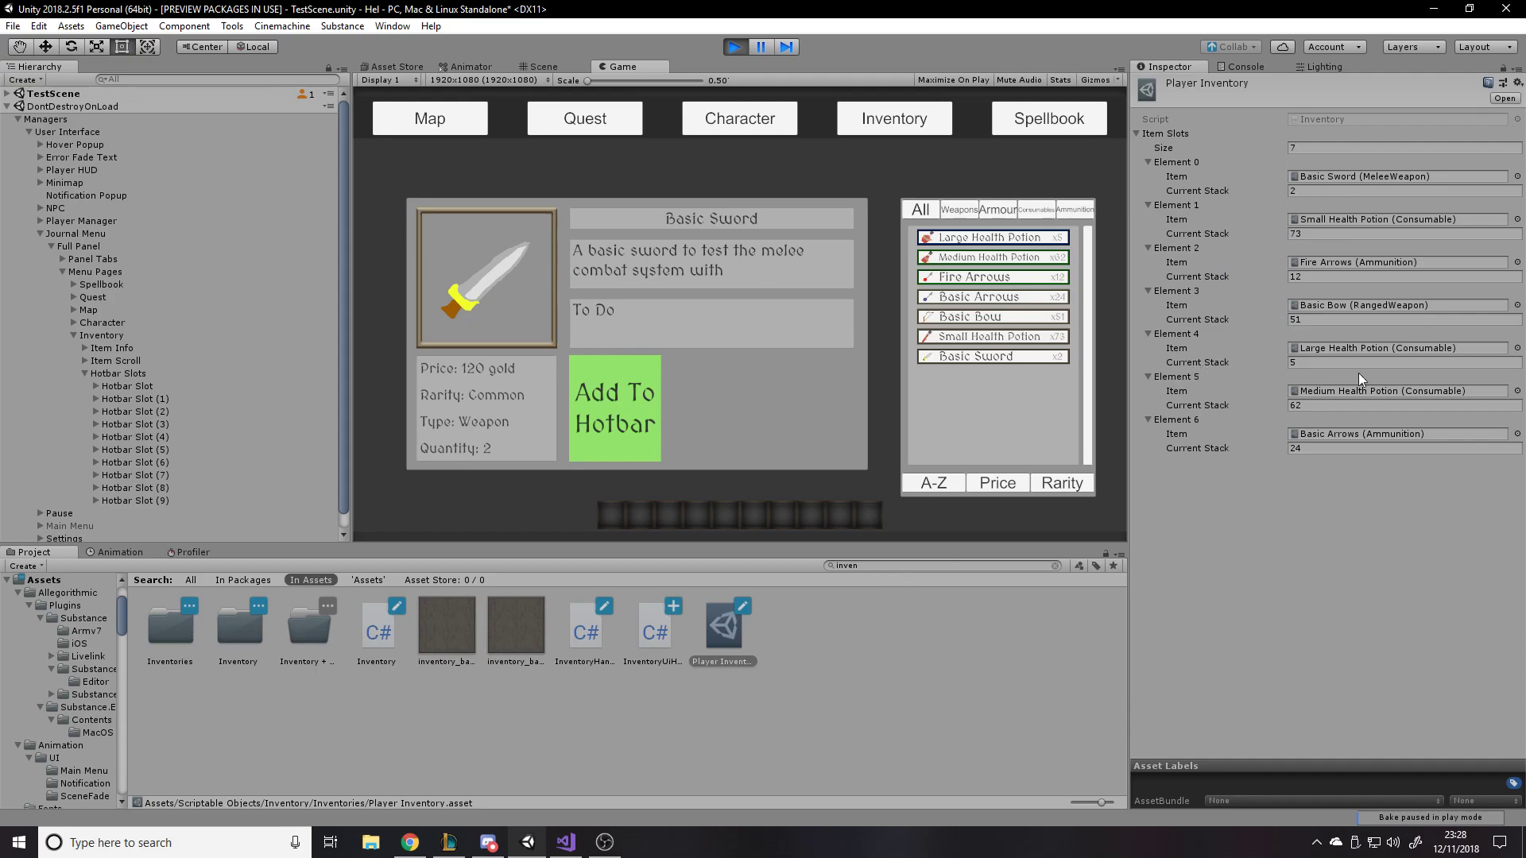
- Search the project for "hotbar" and inspect the item slots of the Player Hotbar asset
click(943, 569)
text(h)
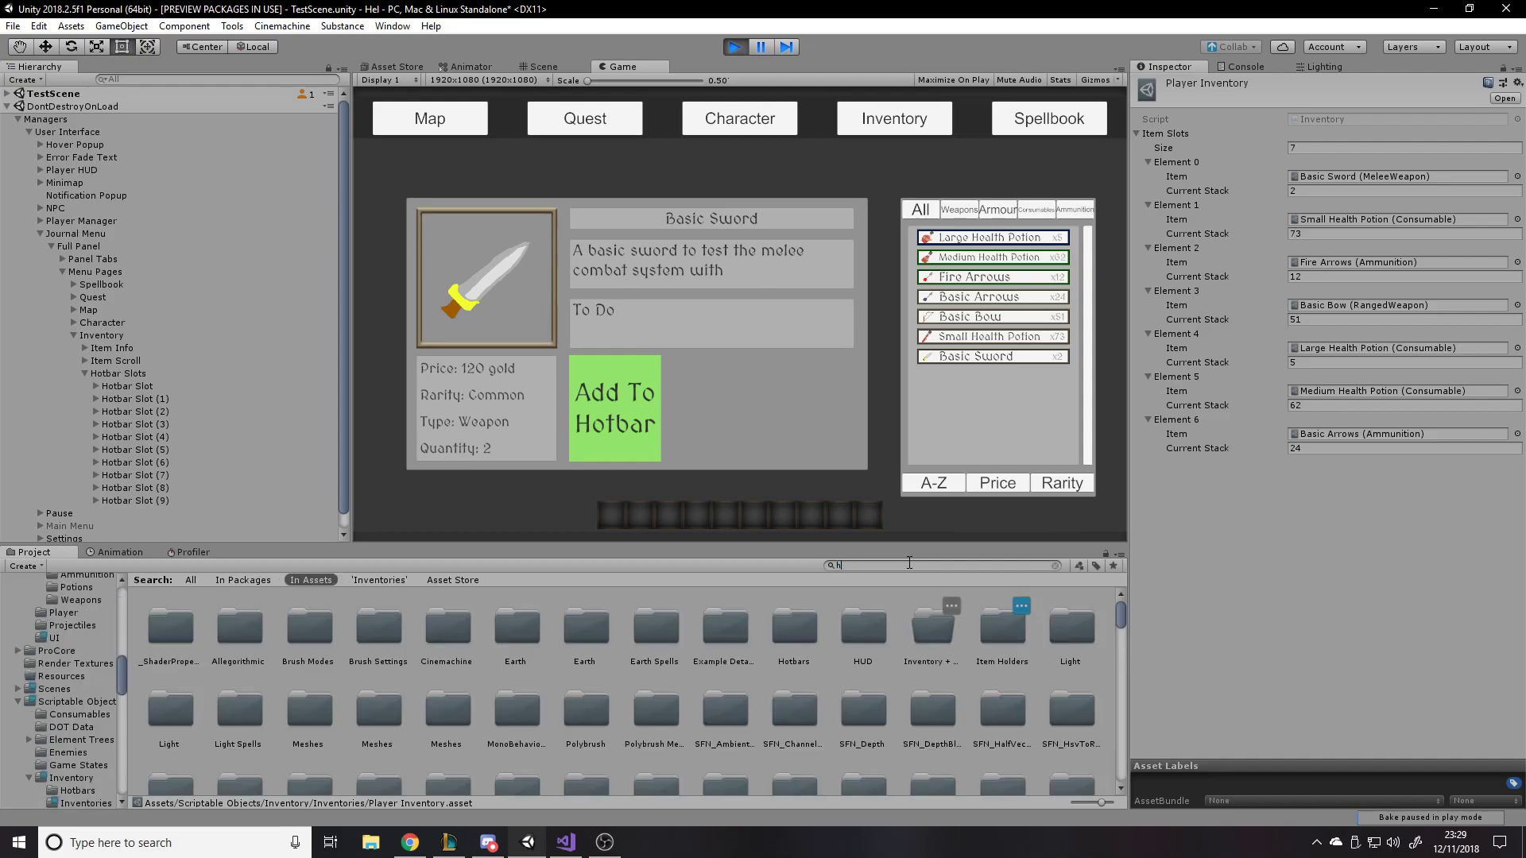
text(otbar)
click(929, 628)
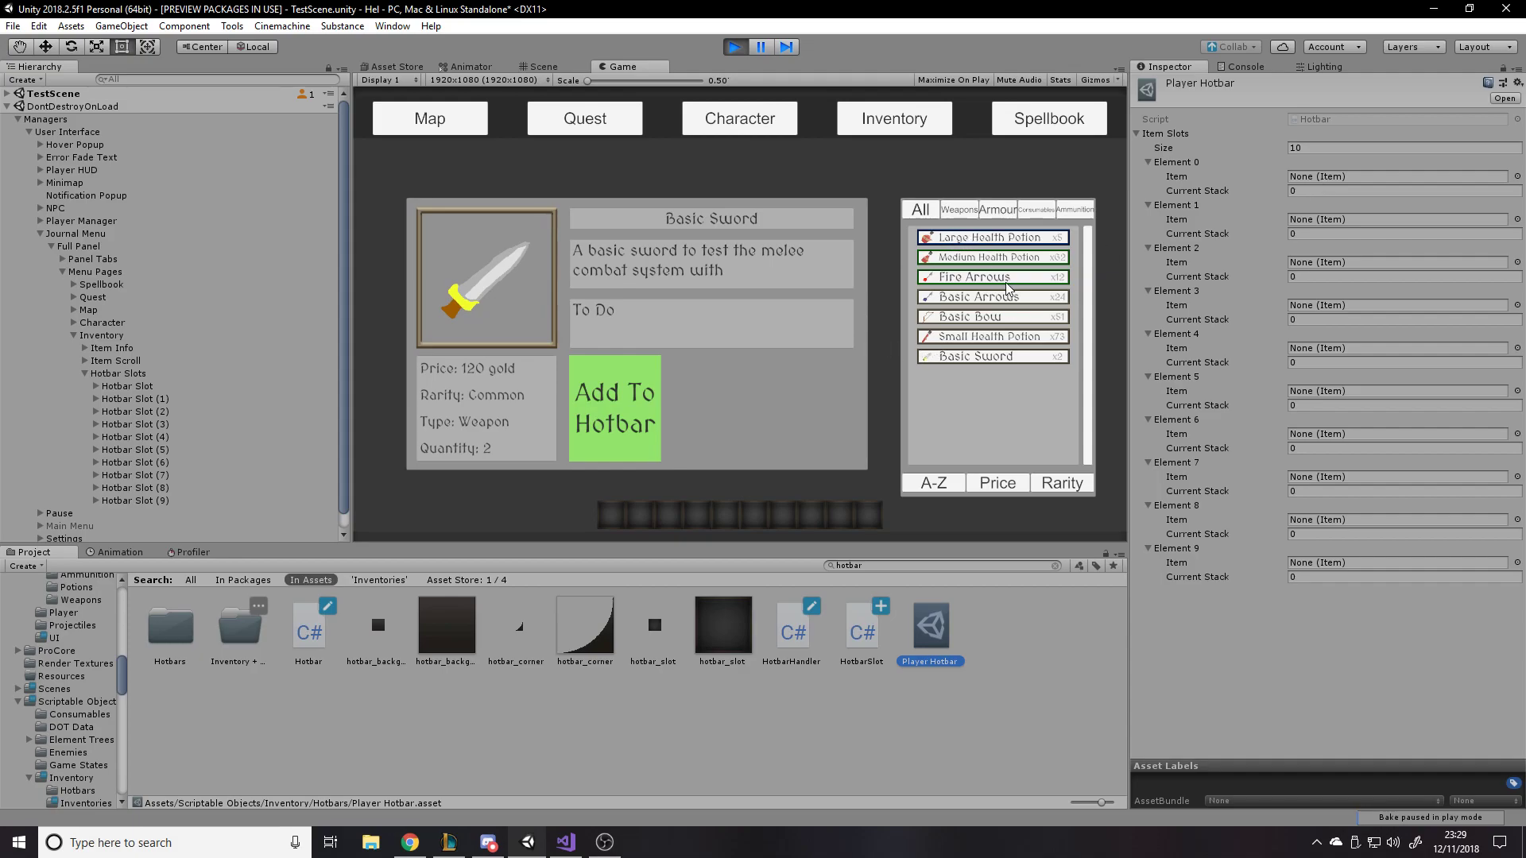
- Add the Fire Arrows to the third hotbar slot from the in-game inventory
click(984, 285)
click(617, 398)
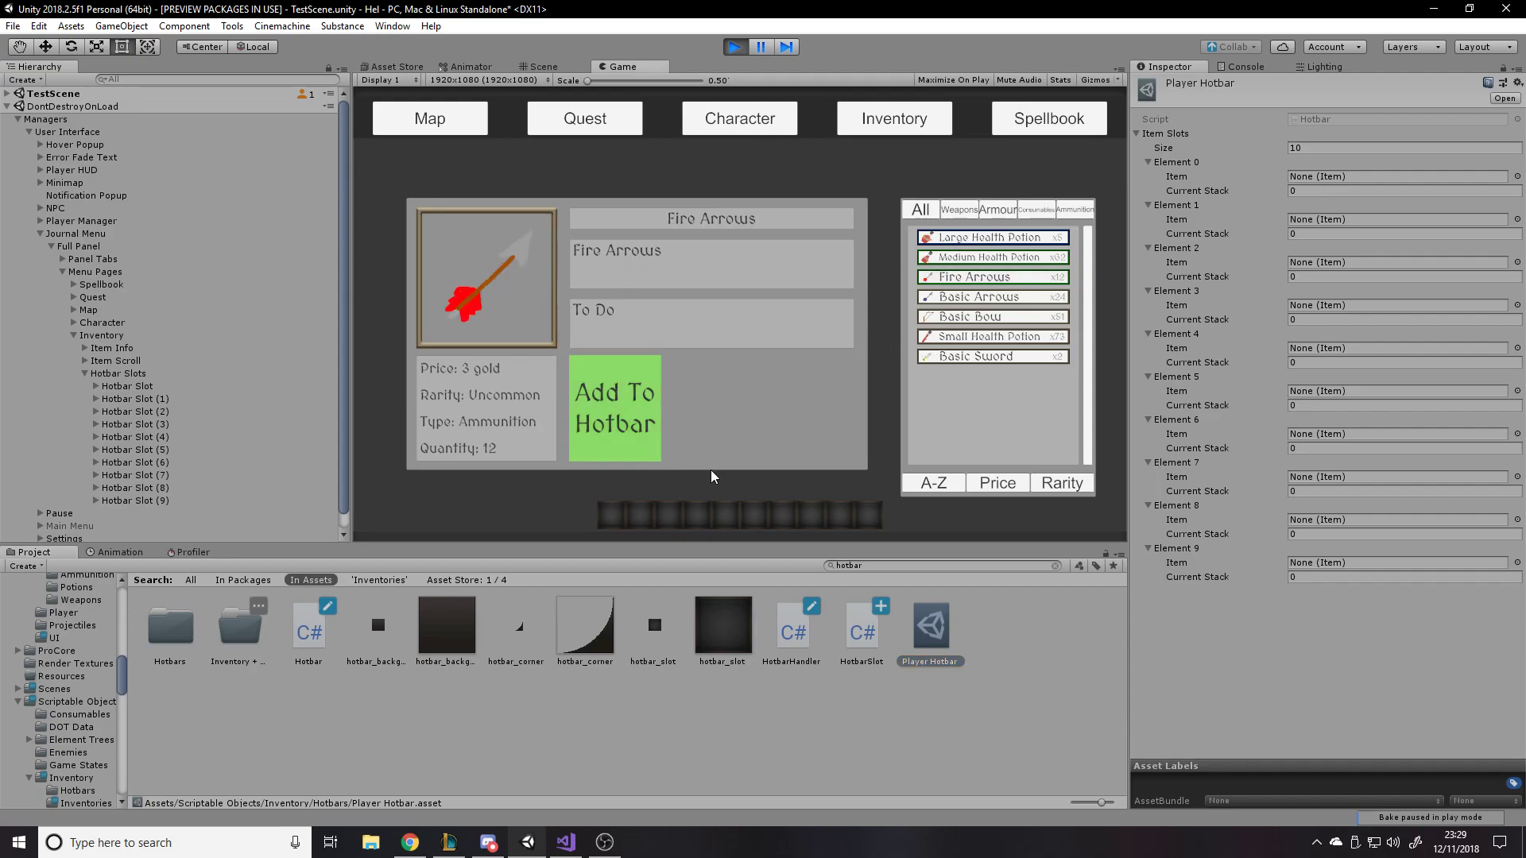
click(672, 527)
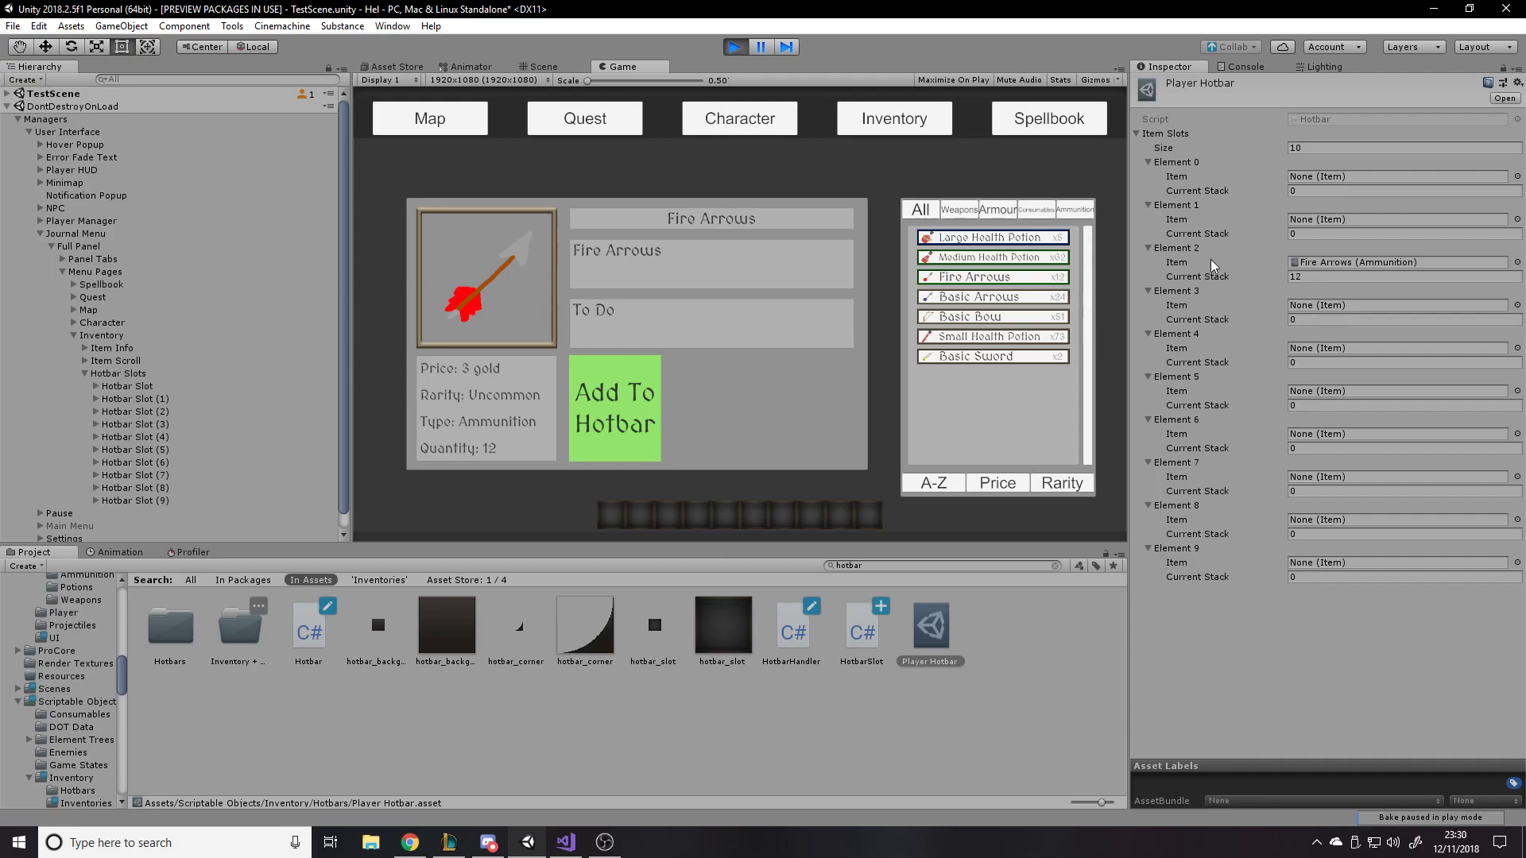
- Find the Player Inventory asset by searching for "inven" and set the current stack of its Fire Arrows to 10
click(867, 567)
text(inven)
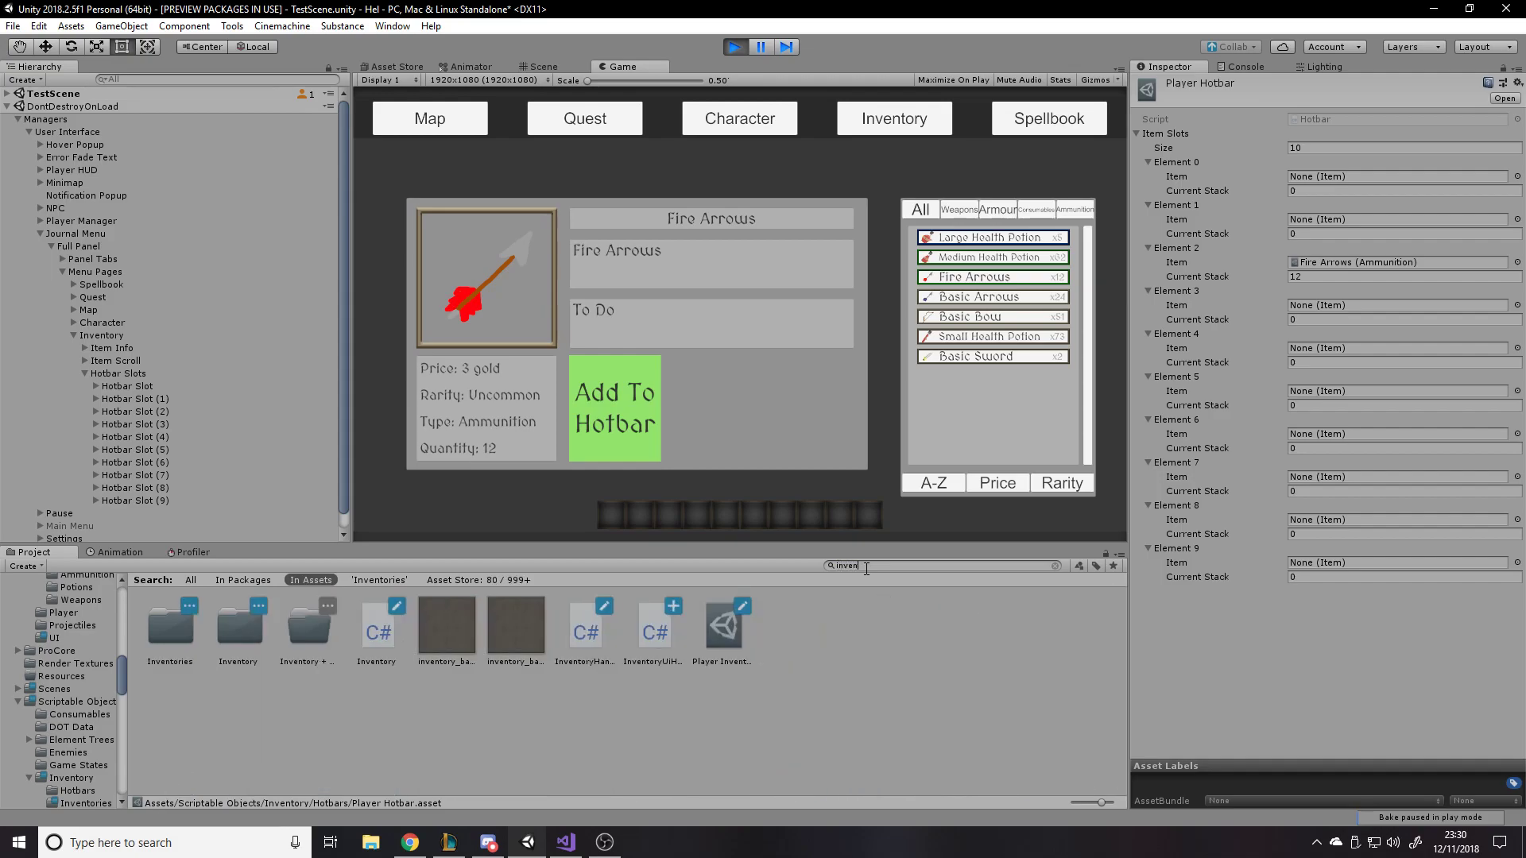
click(732, 655)
click(1313, 276)
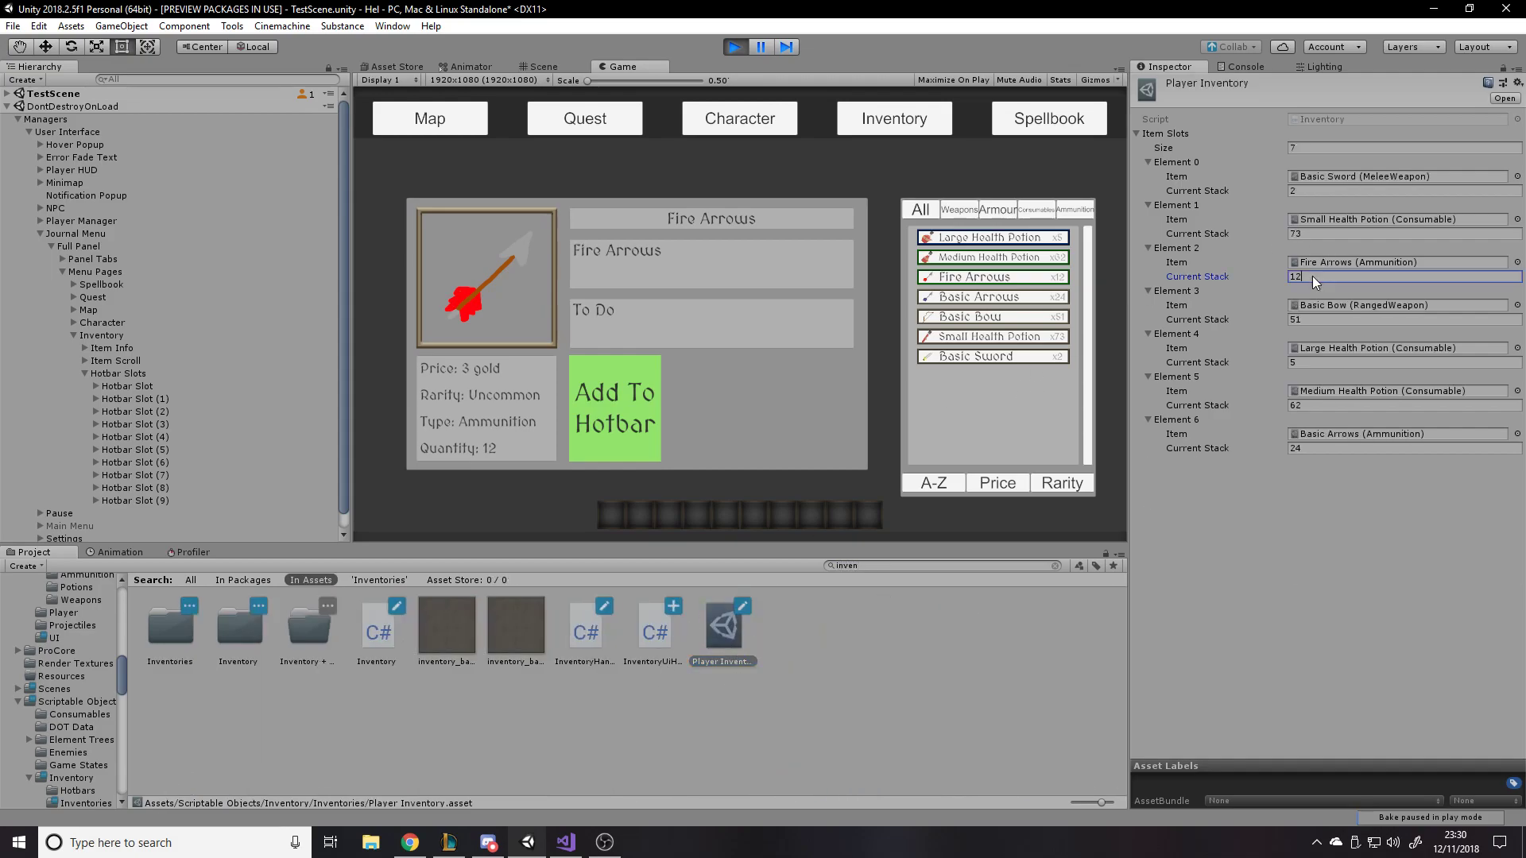
- Search the project for "hot" and check the Fire Arrows' current stack in the Player Hotbar asset
click(956, 566)
text(hotba)
key(BackSpace)
key(BackSpace)
key(BackSpace)
click(939, 633)
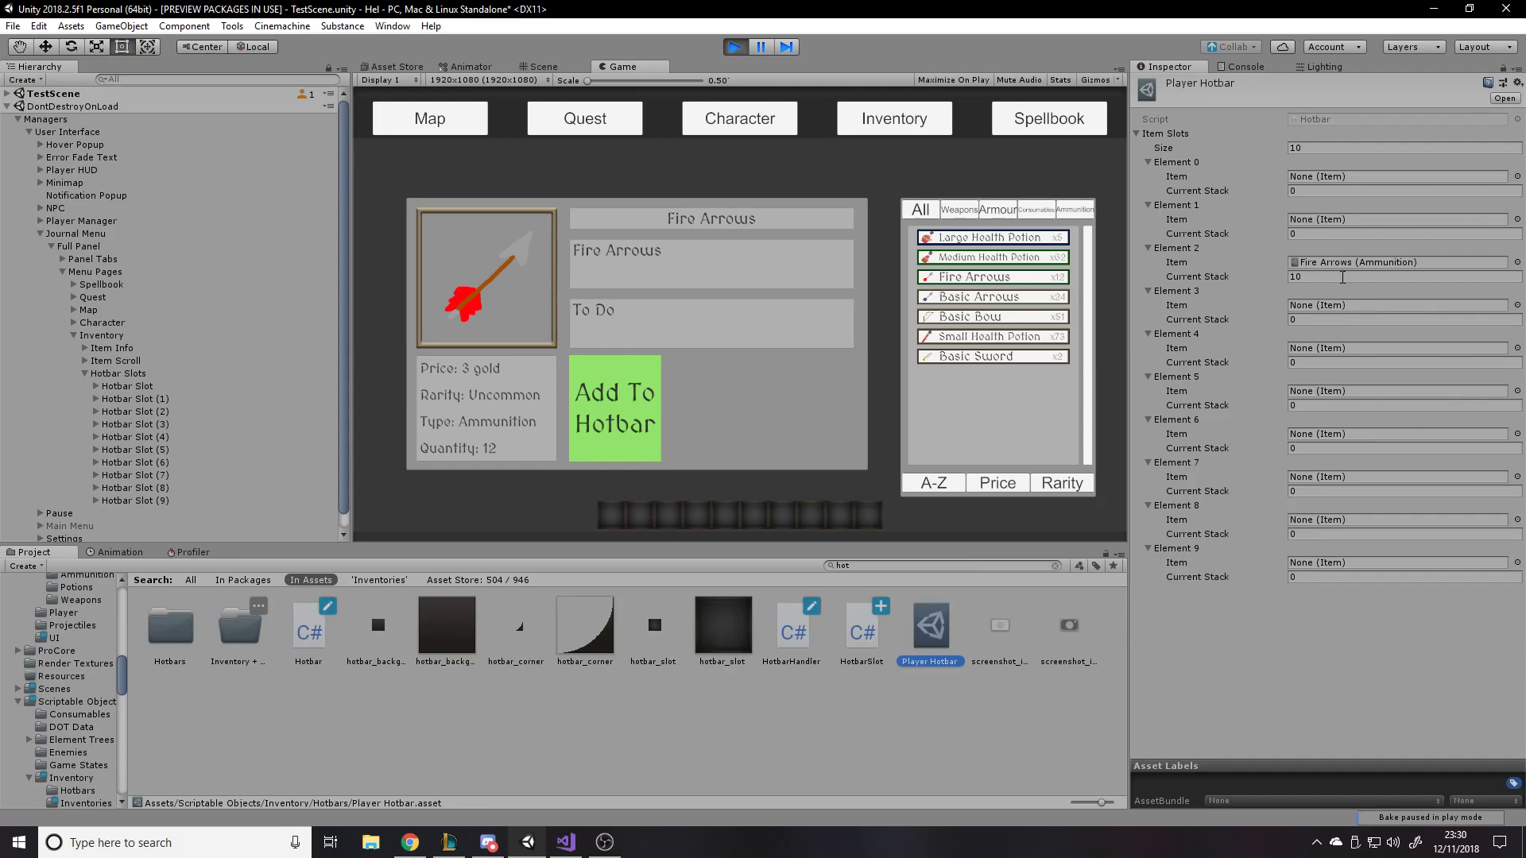
- Try setting the Fire Arrows' current stack to 5 in Player Hotbar and check the matching slot in Player Inventory
click(1342, 277)
text(5)
click(968, 566)
text(inven)
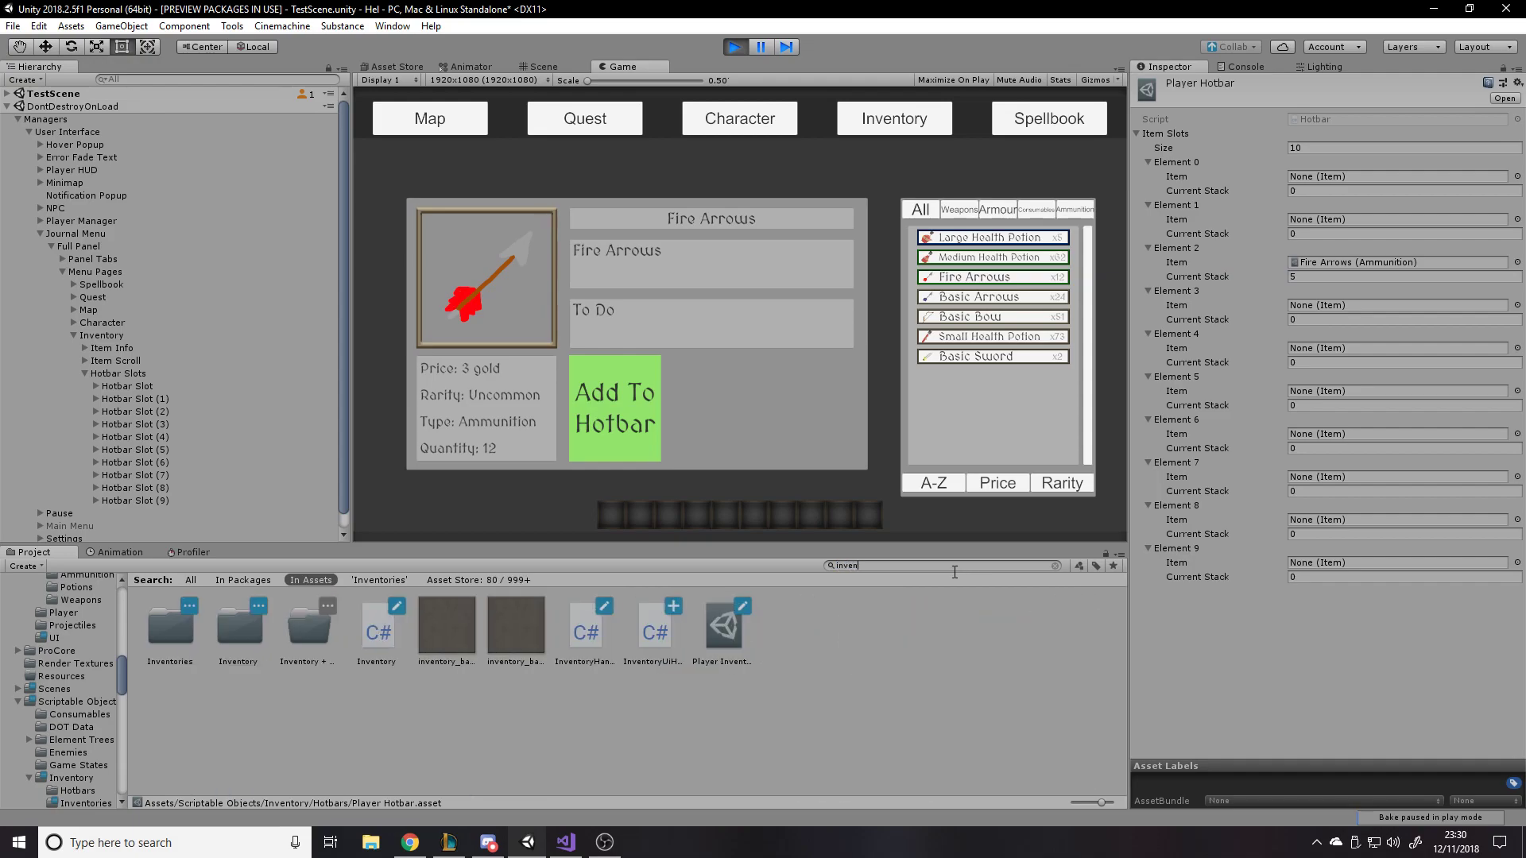
click(725, 624)
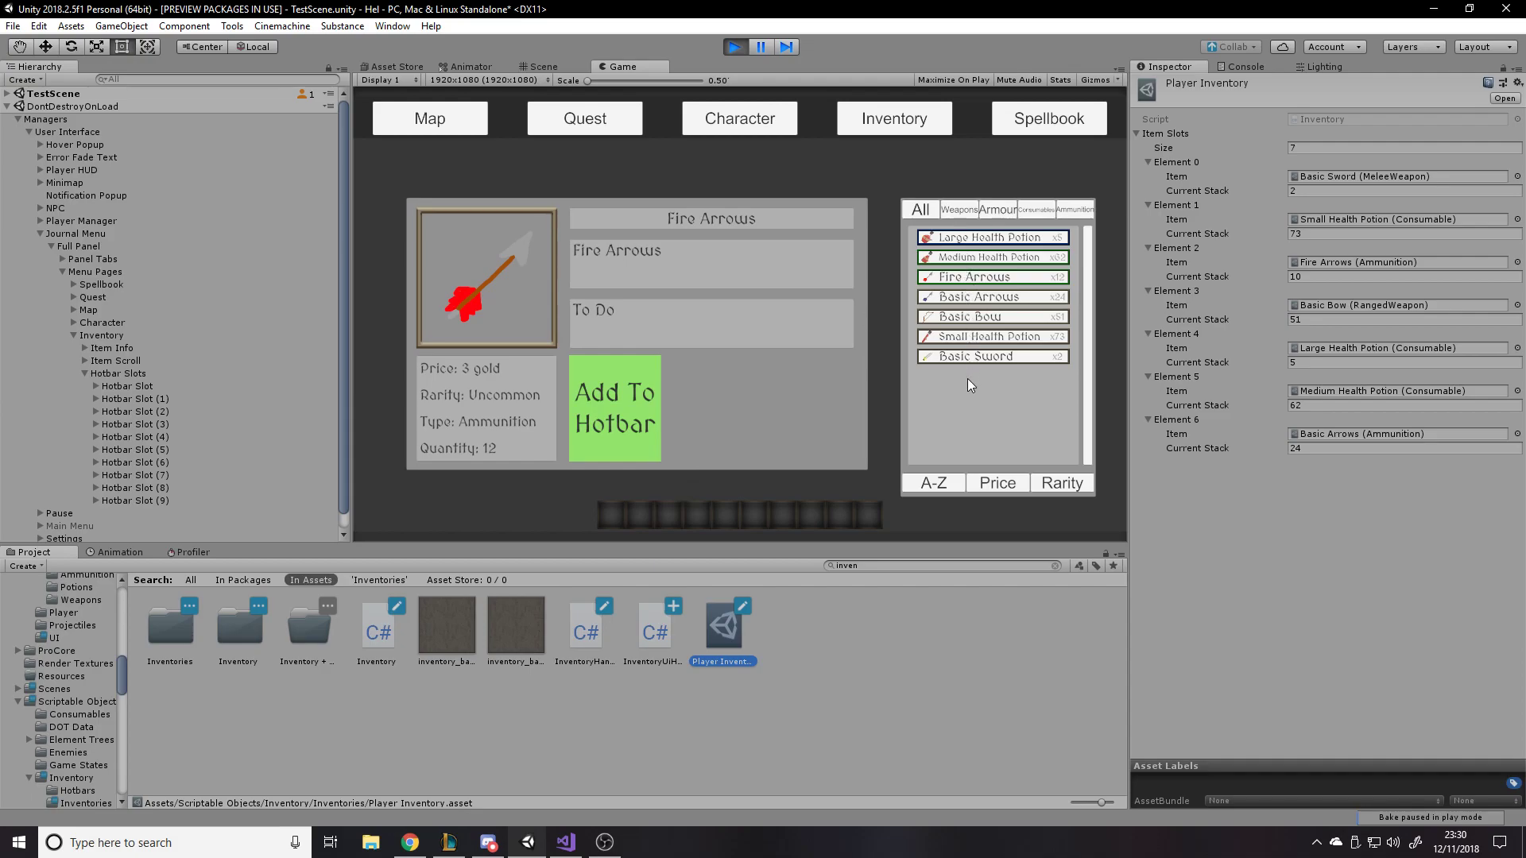
- View the Large Health Potion's details in the game and inspect the Player Hotbar asset again, searching for "hotbar"
click(966, 237)
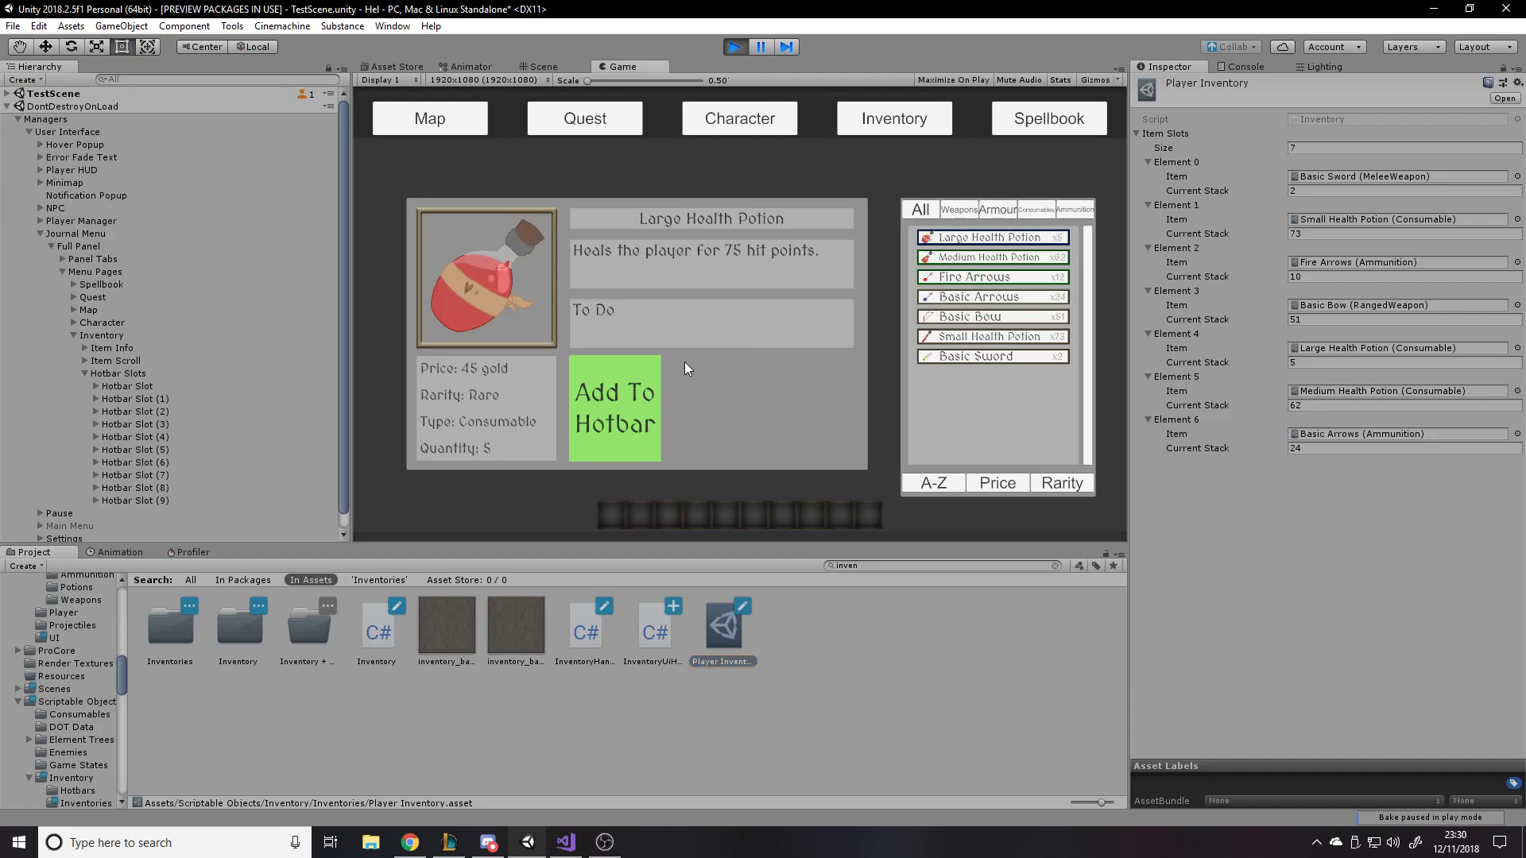
double_click(922, 561)
text(hotbar)
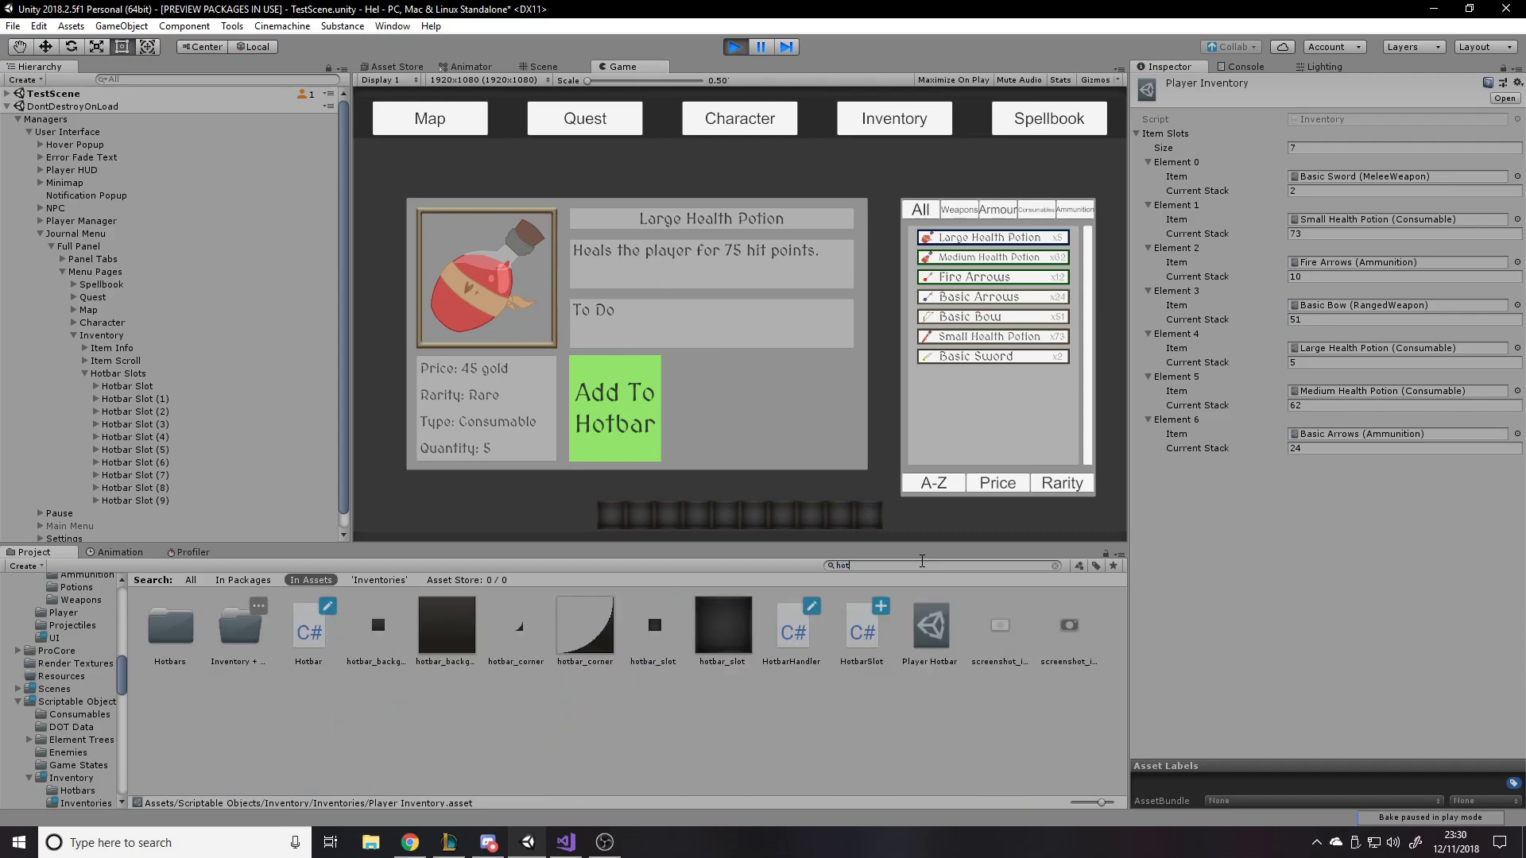
click(914, 660)
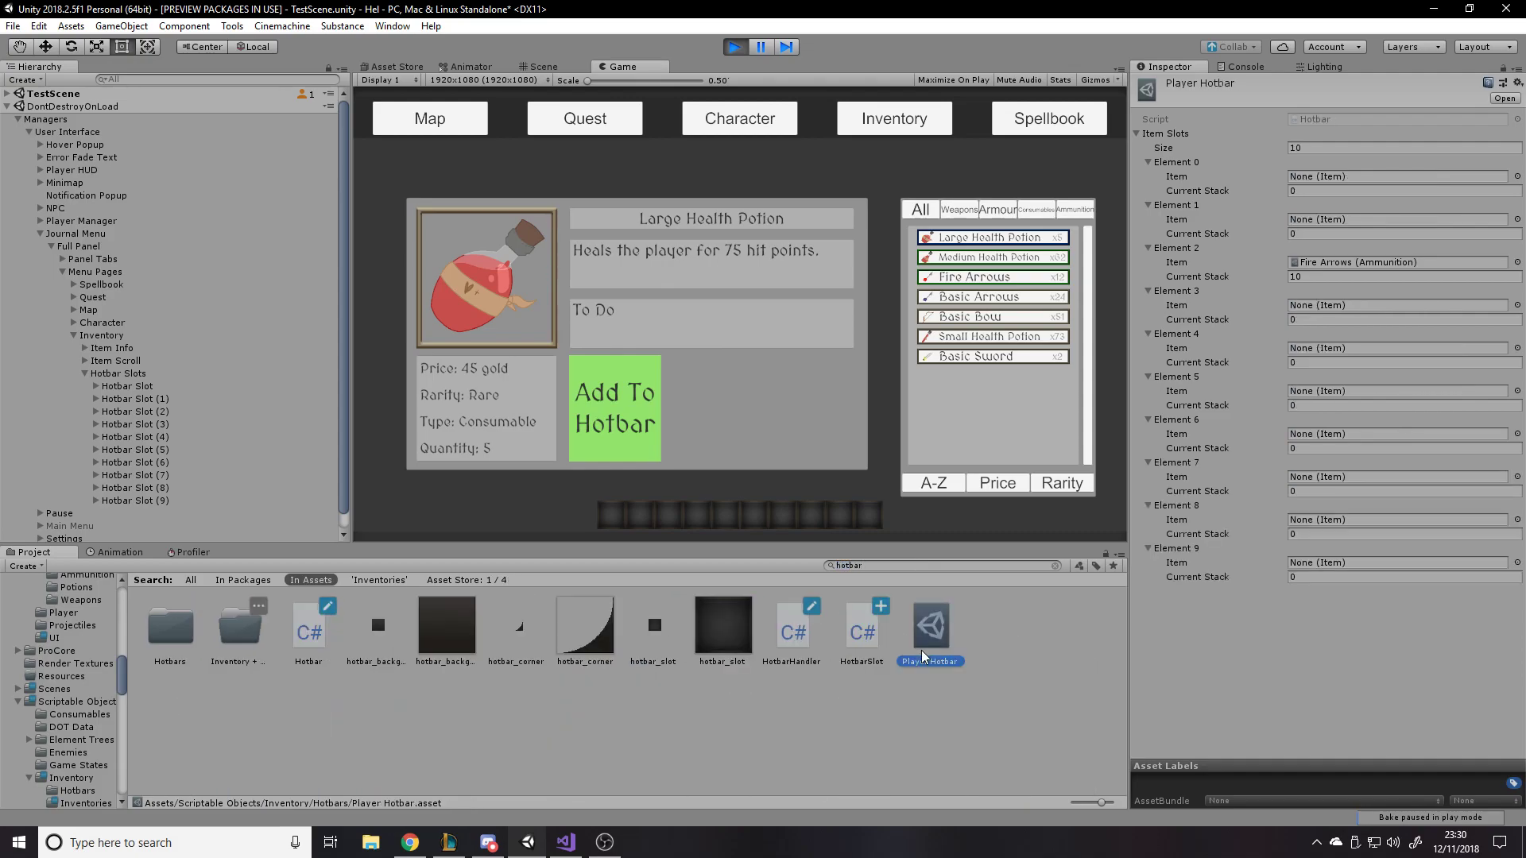
- Add the Basic Sword to the first hotbar slot and reassign it to the third slot in place of the Fire Arrows
click(989, 358)
click(652, 443)
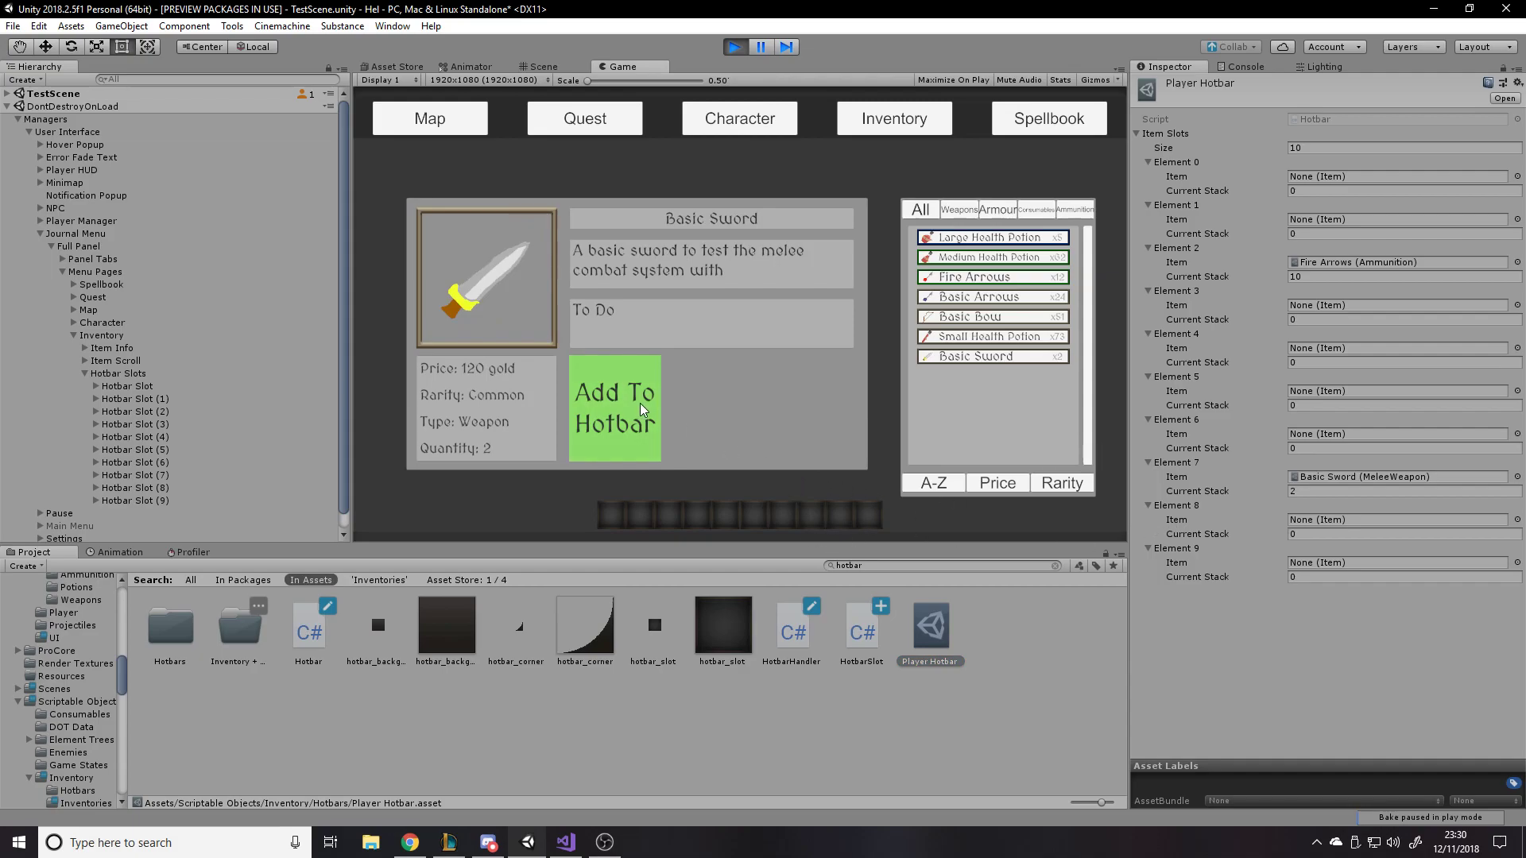
click(617, 516)
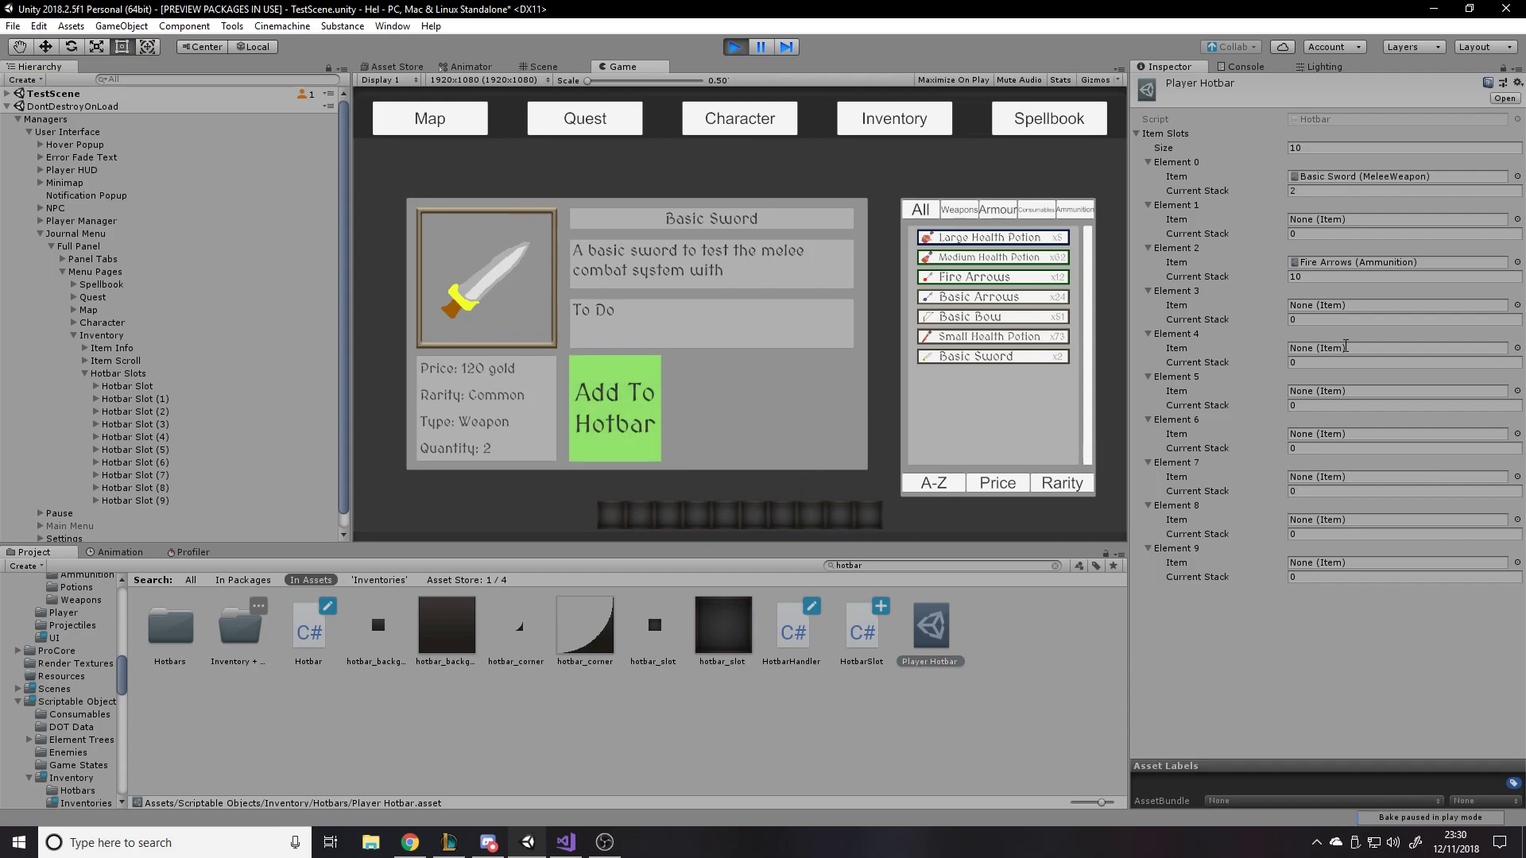
click(633, 437)
click(673, 521)
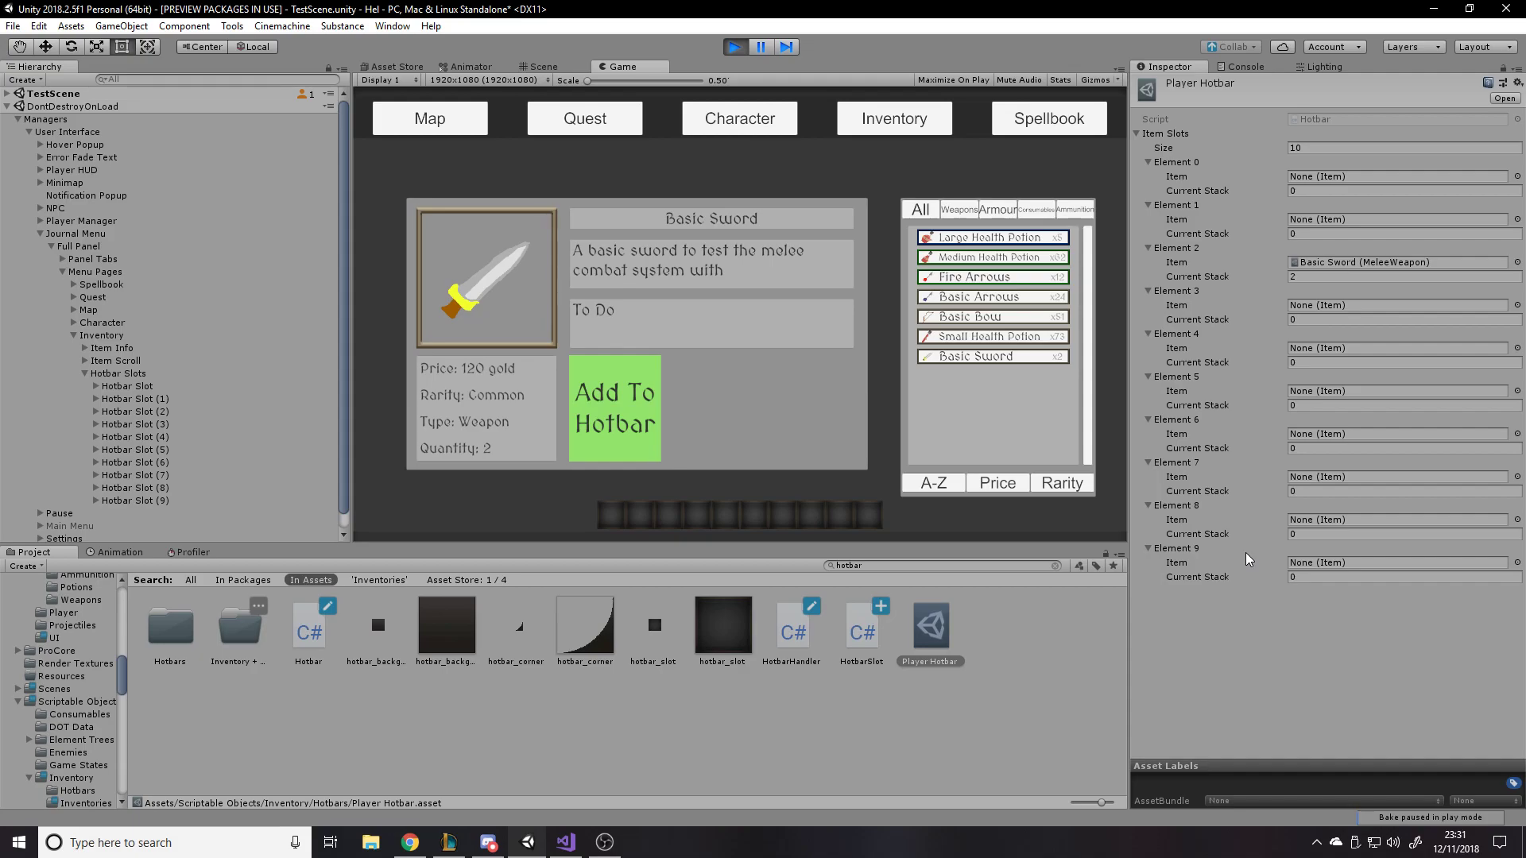
- Close and reopen the in-game inventory several times, ending back in the game world
key(i)
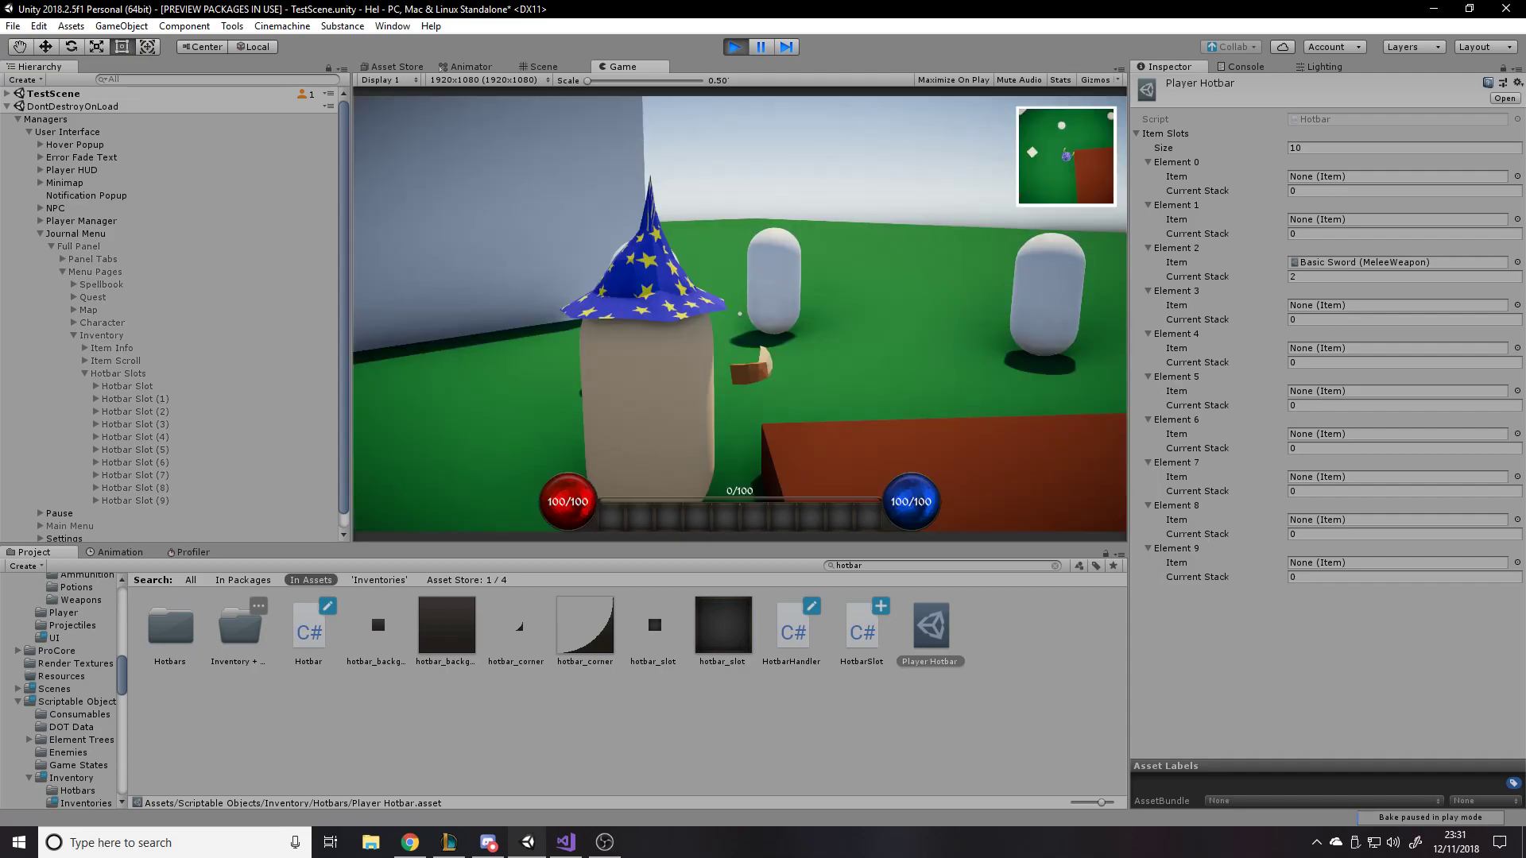
key(i)
key(i)
key(i)
key(i)
key(i)
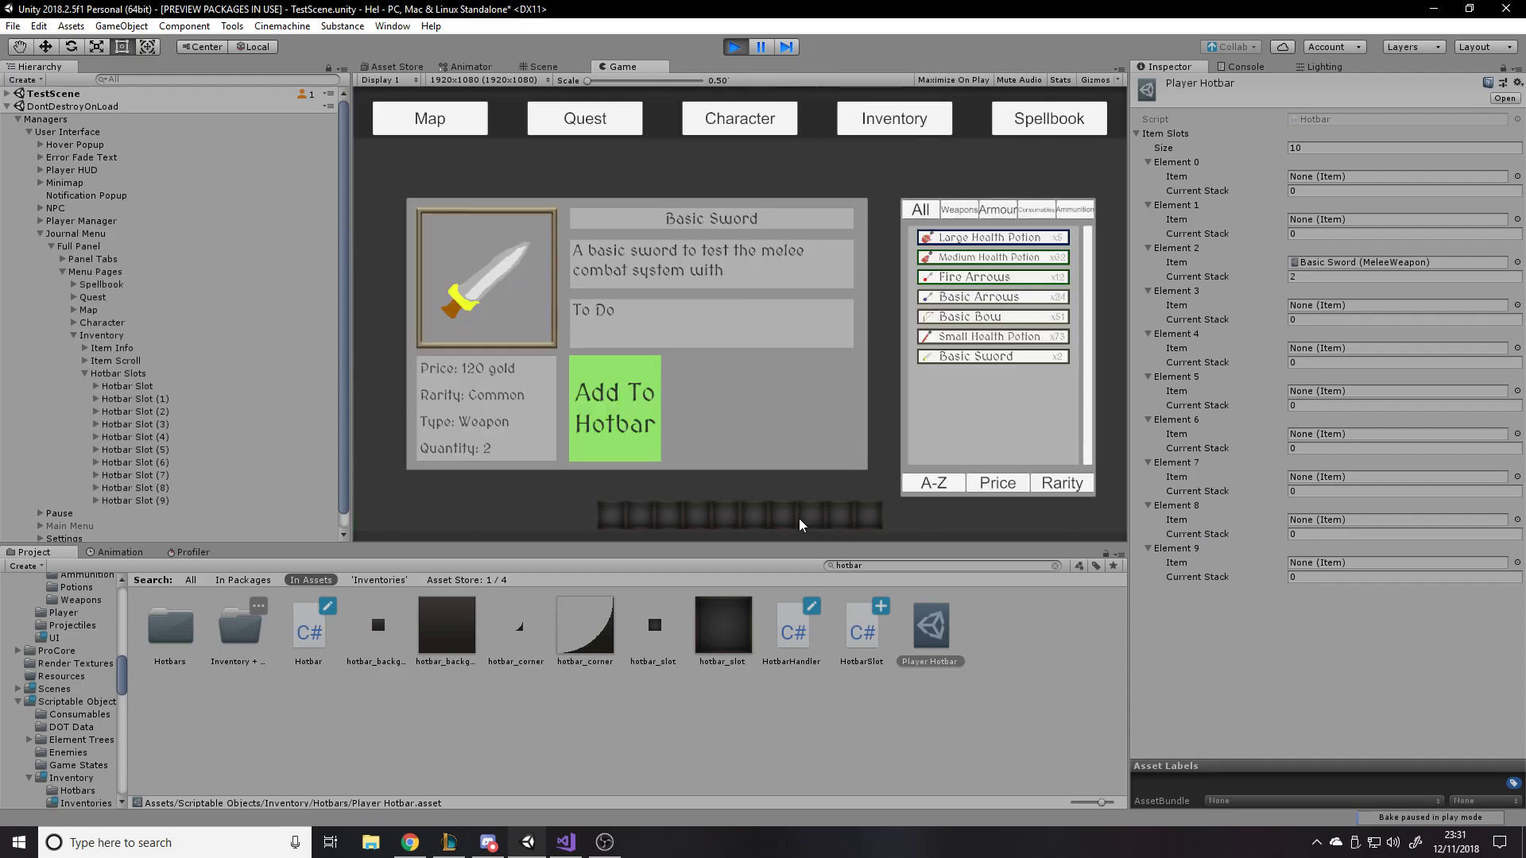
key(i)
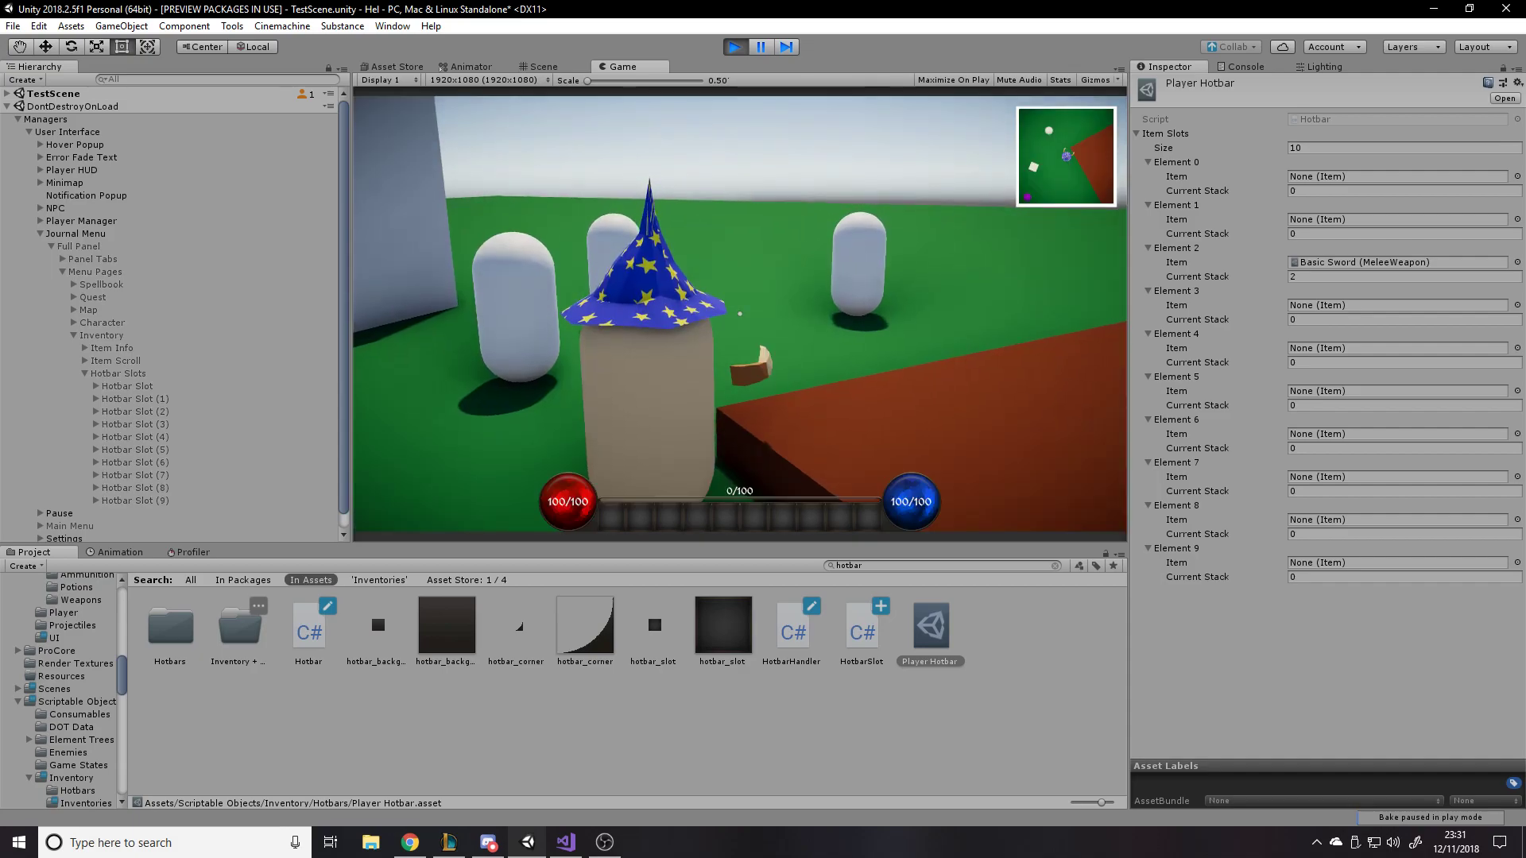
- Toggle the in-game inventory repeatedly to compare its hotbar position with the game world's hotbar, and stop the game
key(i)
key(i)
key(i)
key(i)
key(i)
key(i)
key(i)
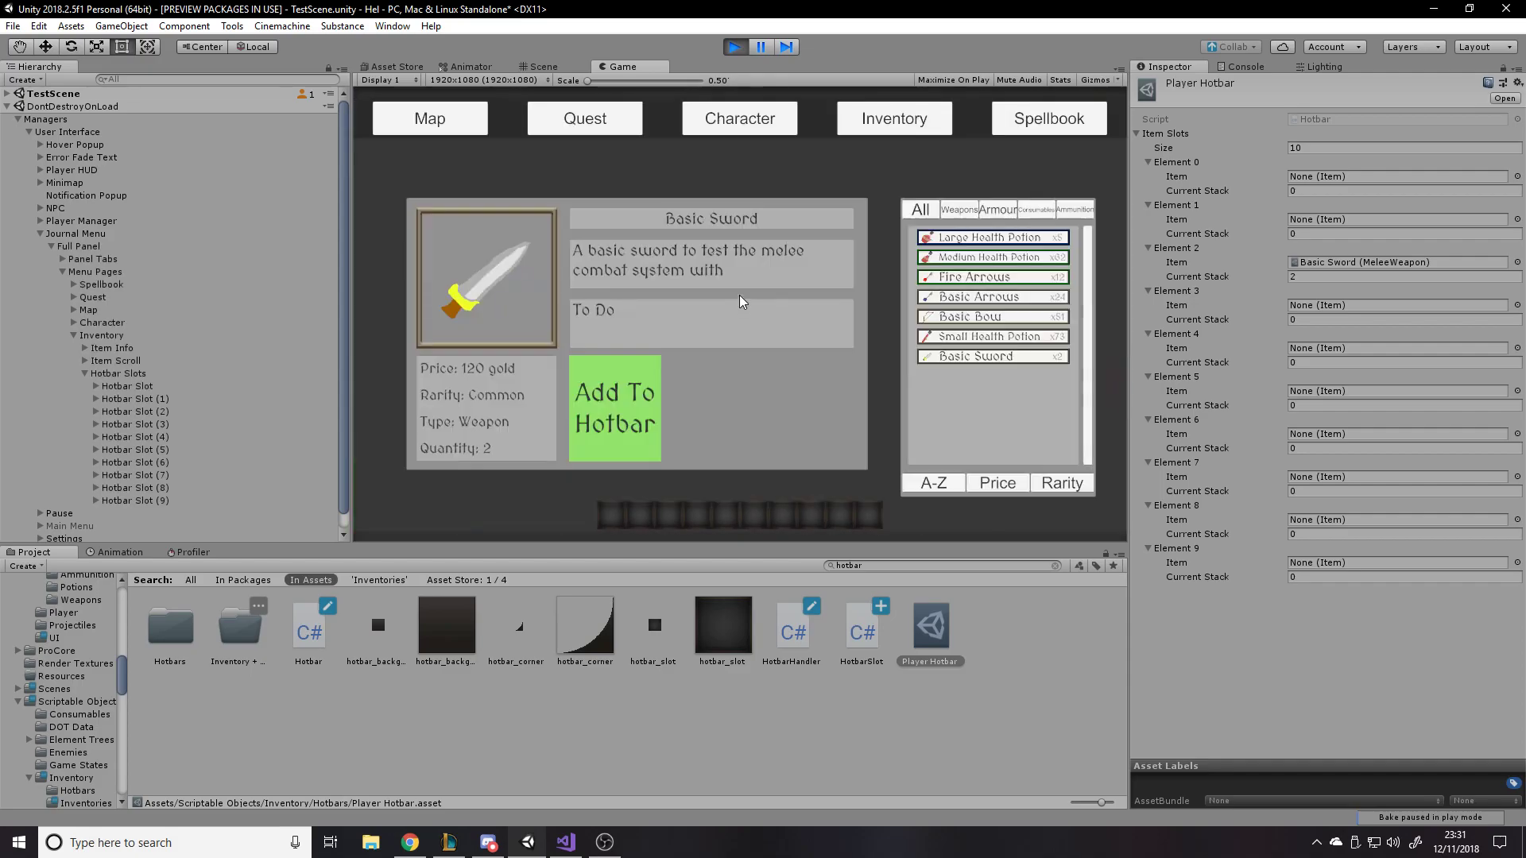
click(734, 46)
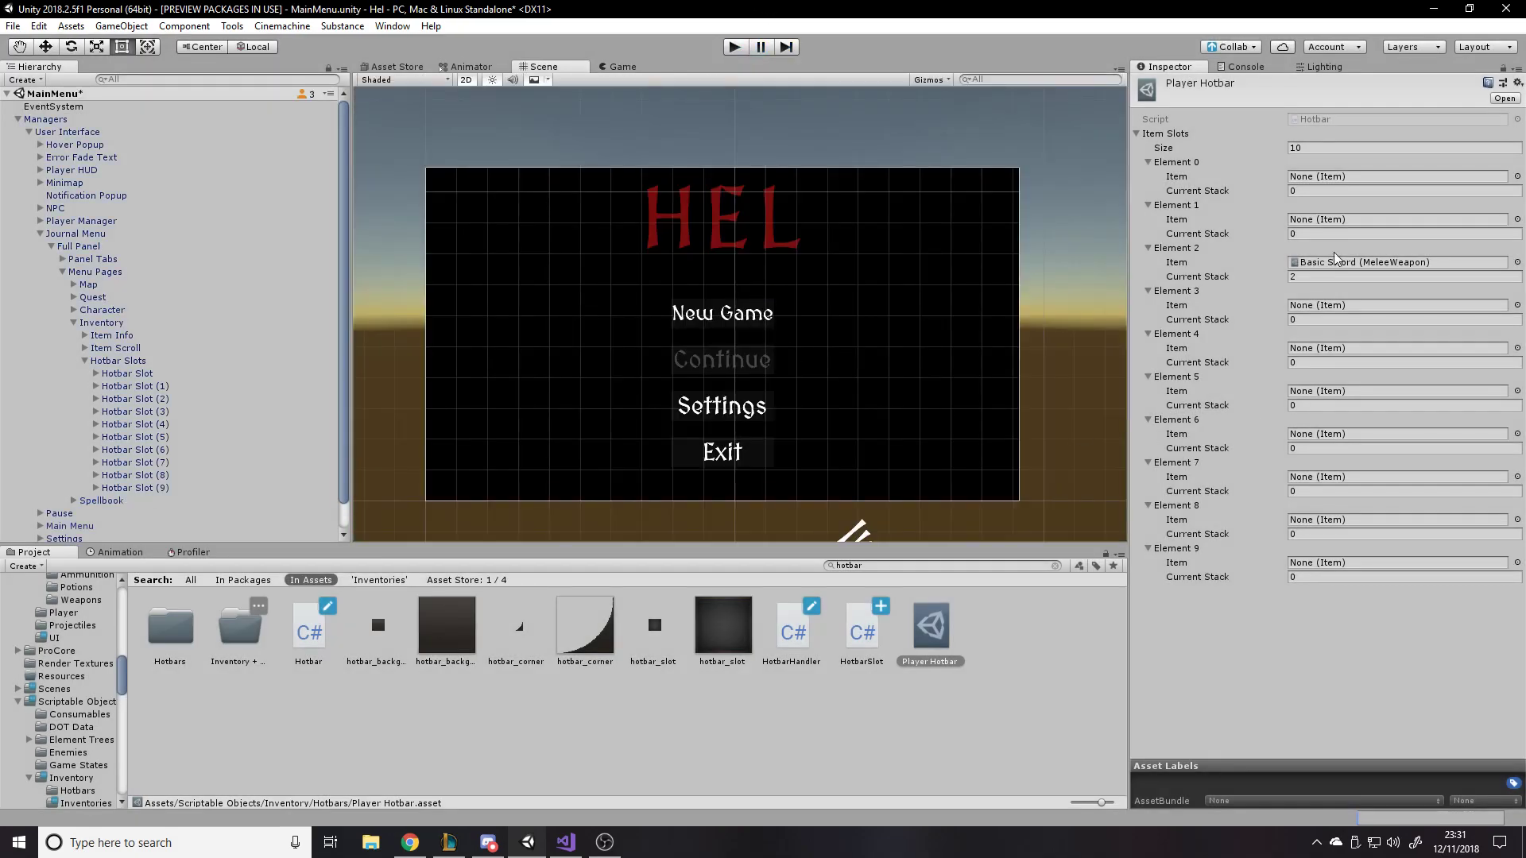
- Clear the Player Hotbar asset's item slots by setting the size to 0, and restore the size to 10
click(1352, 148)
text(0)
text(1)
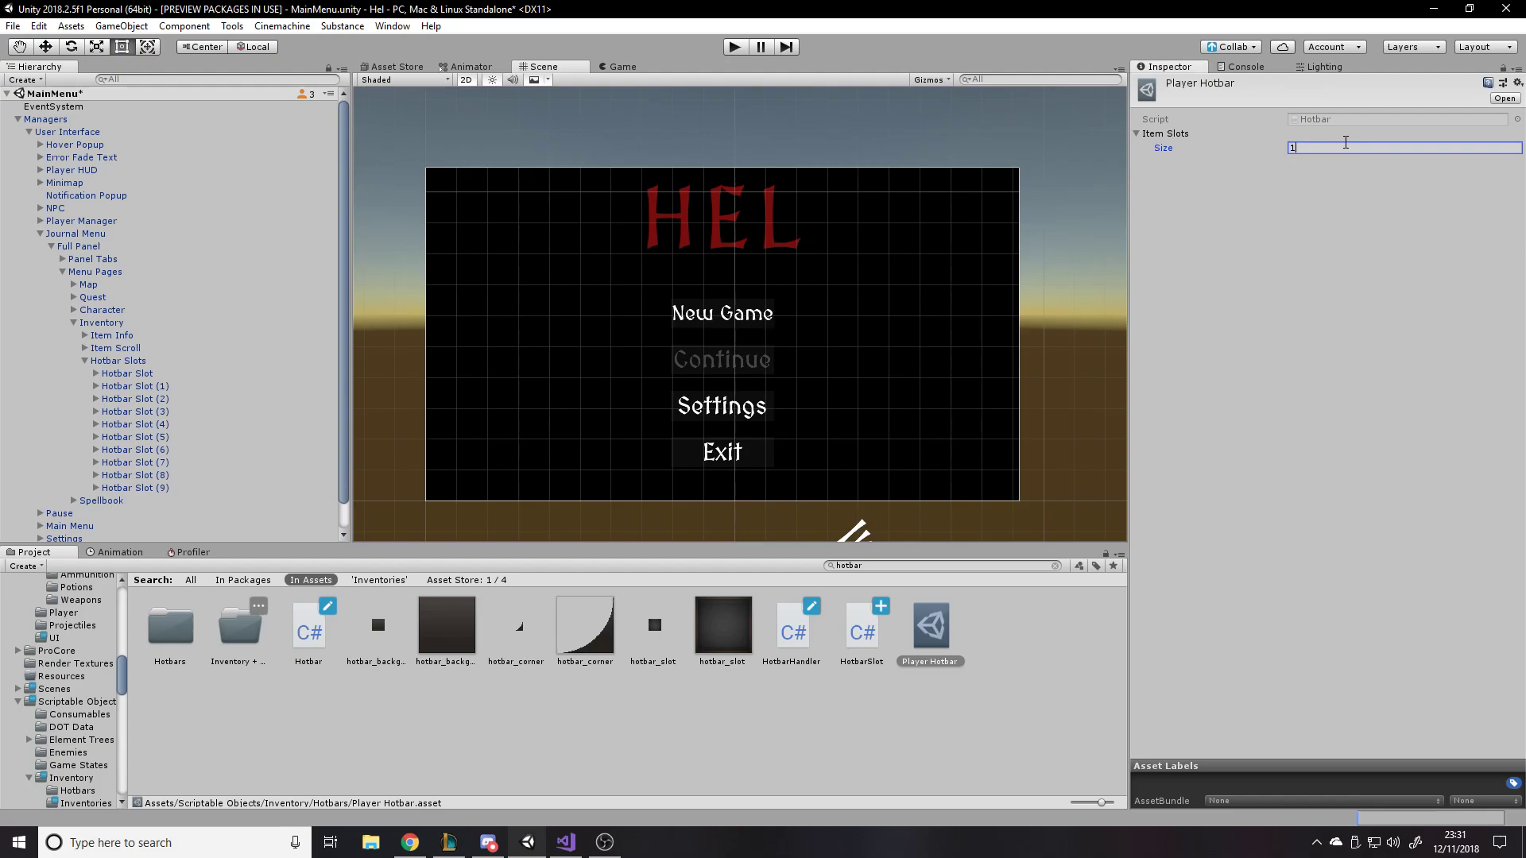
text(0)
key(Return)
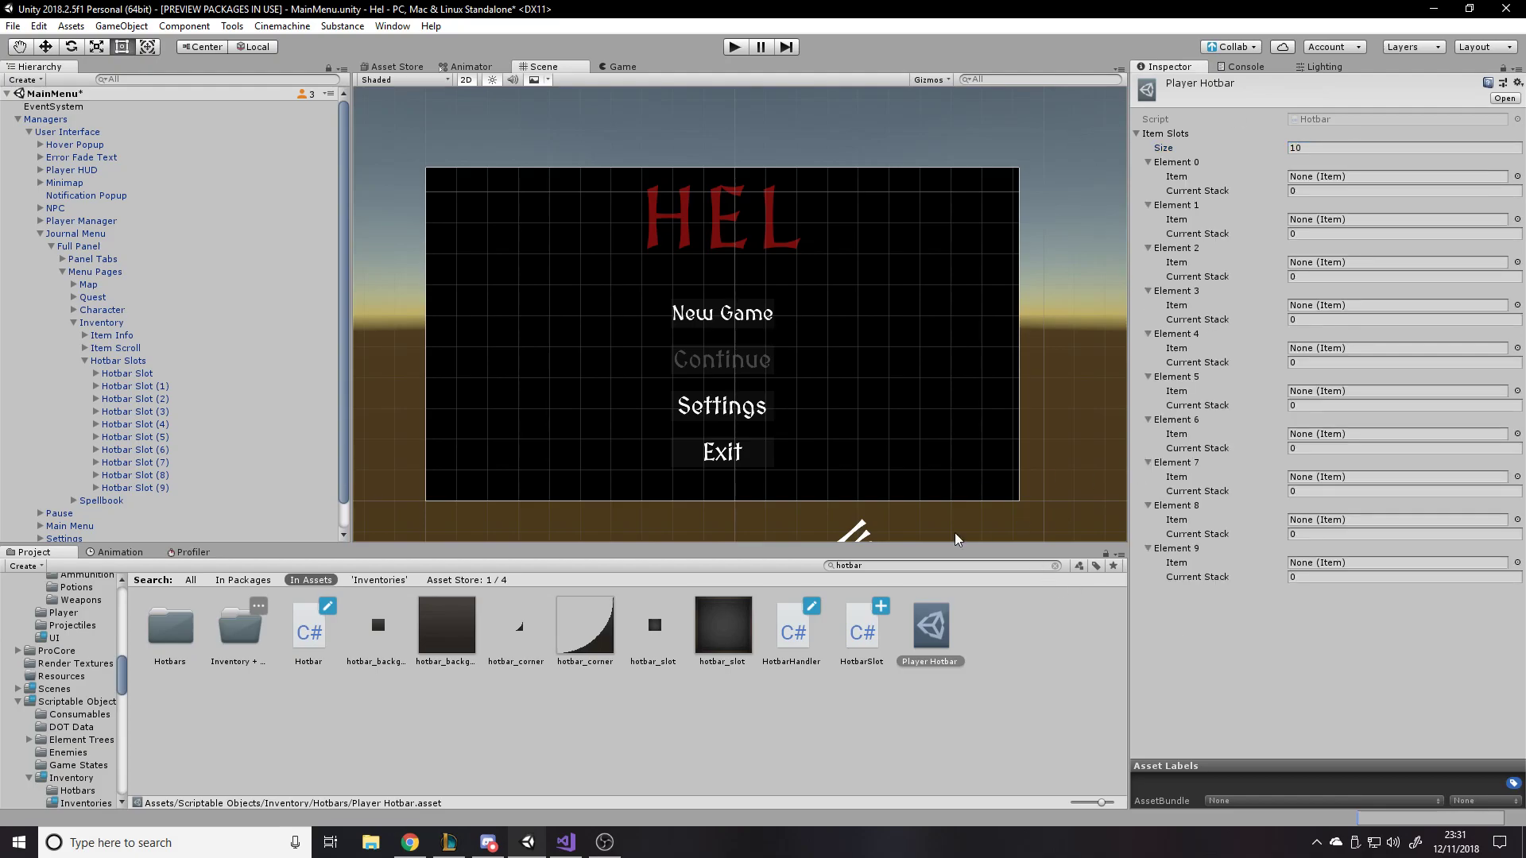
scroll(767, 487, up, 3)
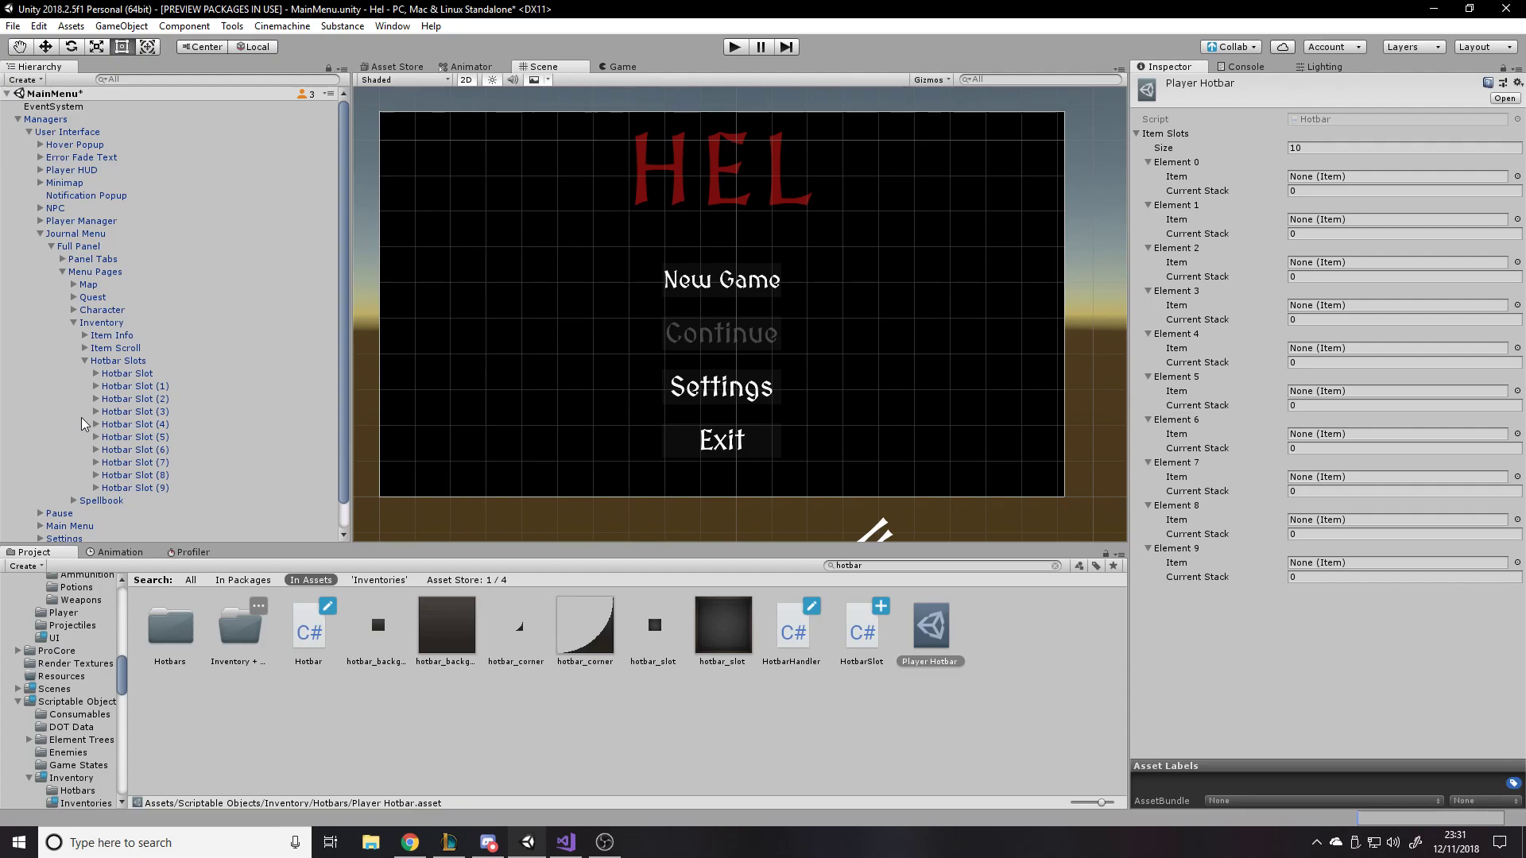
- Switch to Paint and sketch a large page outline with an upper tab bar containing five wavy label lines
key(super)
text(pai)
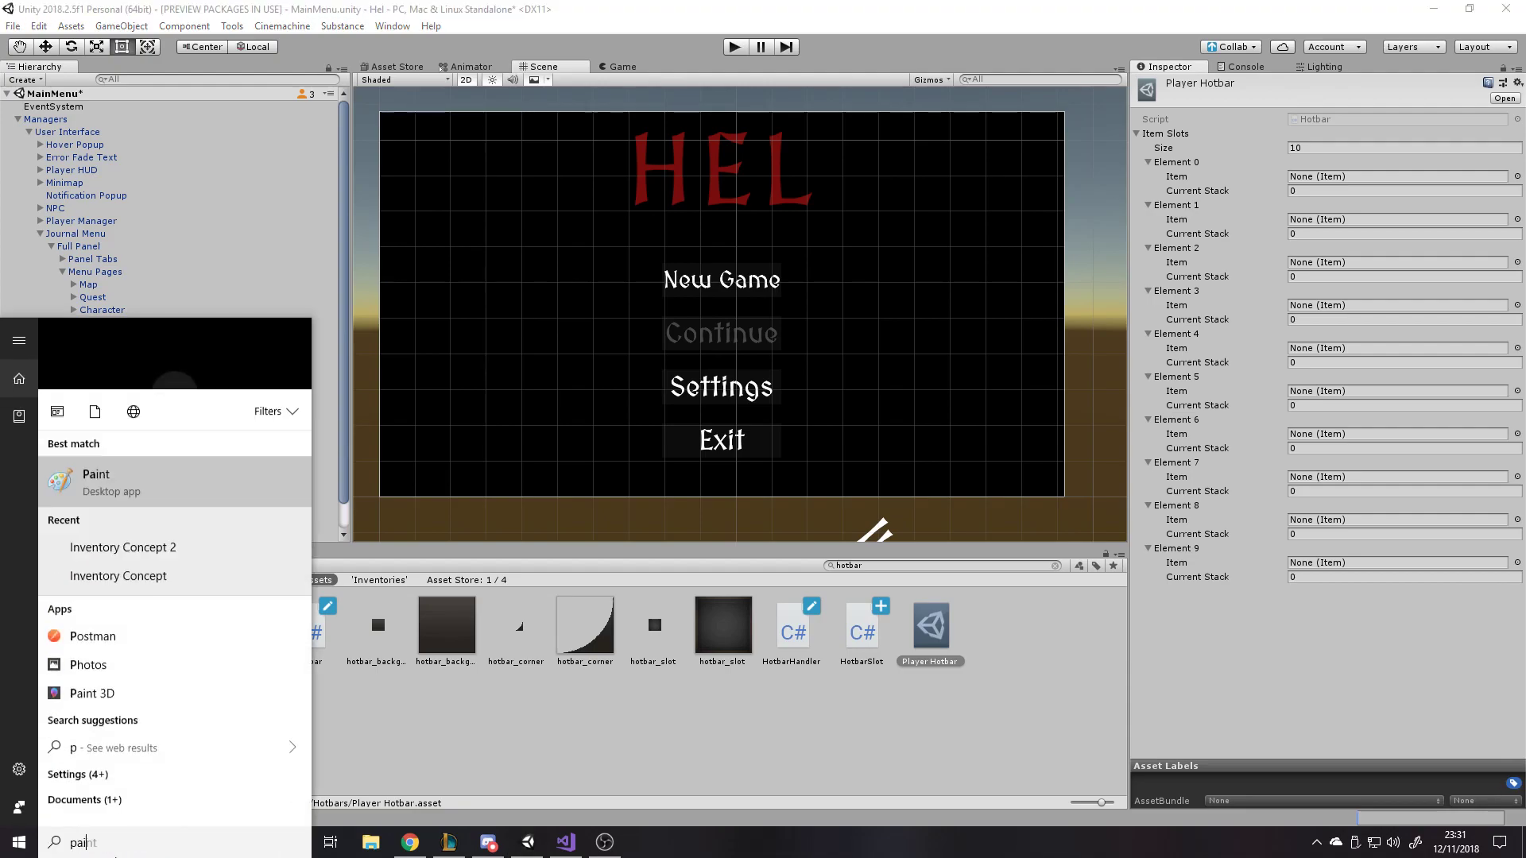
key(Return)
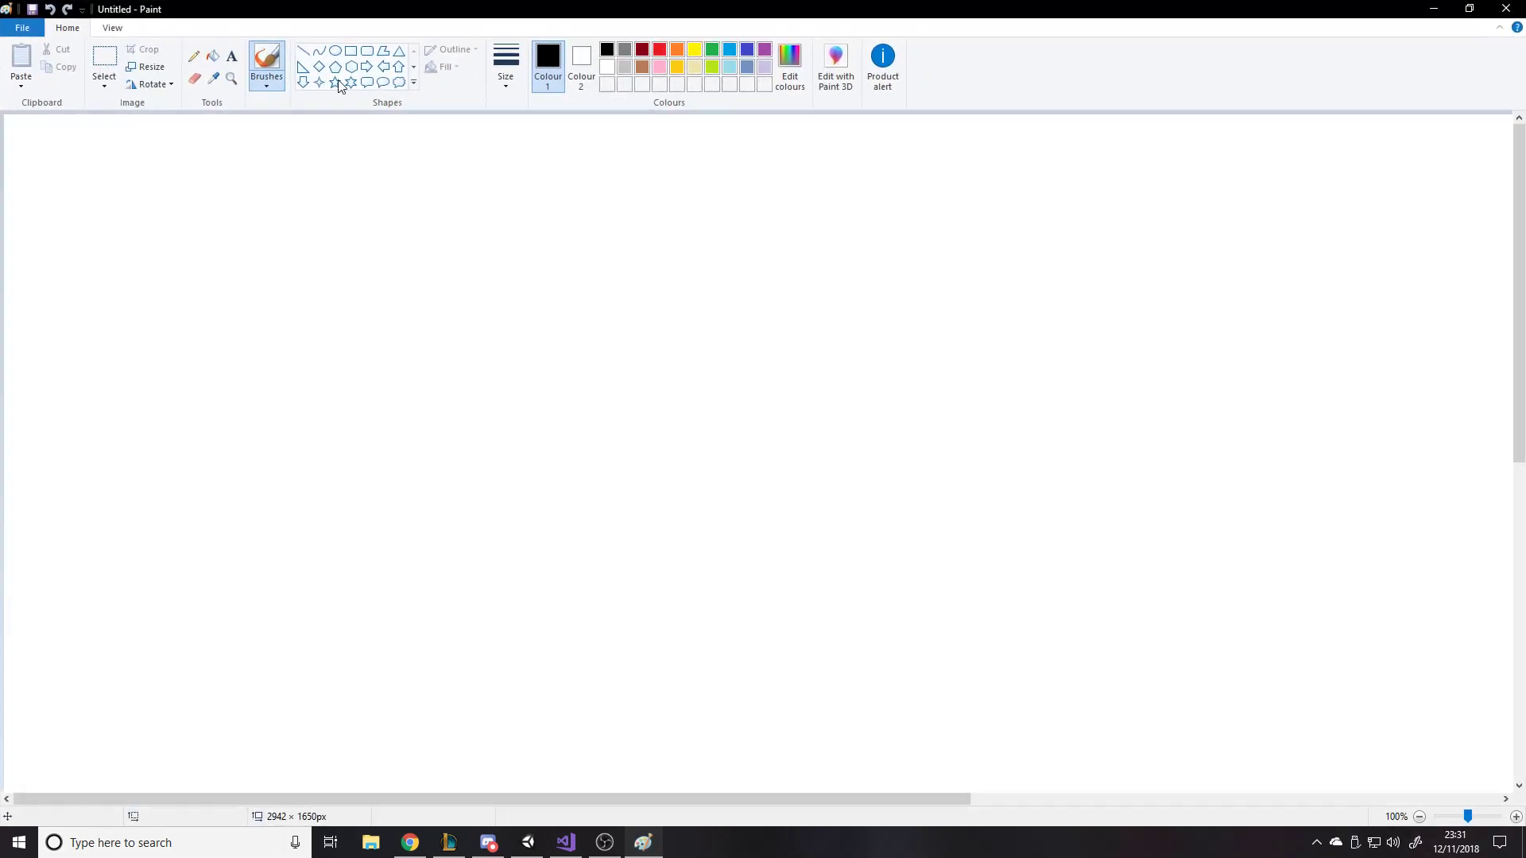
mouse_move(217, 194)
mouse_down()
mouse_move(300, 692)
mouse_move(1278, 706)
mouse_move(1246, 232)
mouse_move(196, 157)
mouse_move(205, 200)
mouse_move(659, 205)
mouse_move(1276, 275)
mouse_up()
drag(261, 185, 382, 181)
drag(477, 189, 648, 181)
drag(721, 196, 834, 199)
drag(953, 221, 1210, 243)
- Sketch a large central box with a column of four small slots on each side of it
mouse_move(617, 309)
mouse_down()
mouse_move(609, 477)
mouse_move(636, 645)
mouse_move(938, 538)
mouse_move(758, 312)
mouse_move(614, 306)
mouse_up()
mouse_move(459, 305)
mouse_down()
mouse_move(469, 350)
mouse_move(464, 306)
mouse_up()
drag(454, 385, 454, 388)
mouse_move(461, 463)
mouse_down()
mouse_move(495, 480)
mouse_move(459, 477)
mouse_up()
mouse_move(461, 589)
mouse_down()
mouse_move(504, 628)
mouse_move(464, 593)
mouse_up()
mouse_move(980, 354)
mouse_down()
mouse_move(995, 384)
mouse_move(1023, 385)
mouse_move(983, 352)
mouse_up()
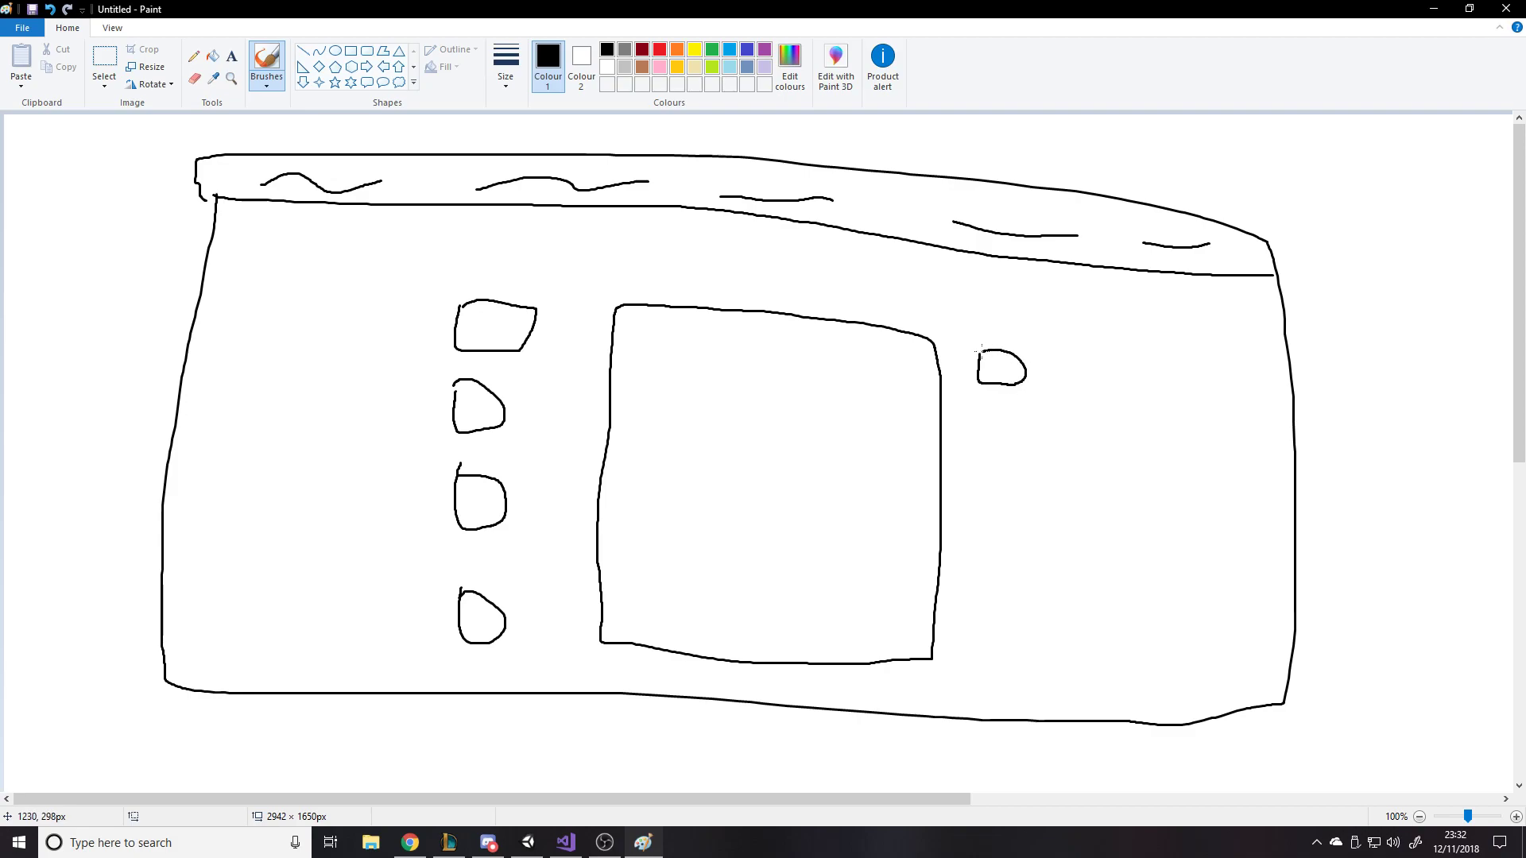
mouse_move(984, 422)
mouse_down()
mouse_move(1014, 451)
mouse_move(984, 422)
mouse_up()
mouse_move(986, 522)
mouse_down()
mouse_move(987, 537)
mouse_move(971, 523)
mouse_up()
drag(982, 610, 1016, 629)
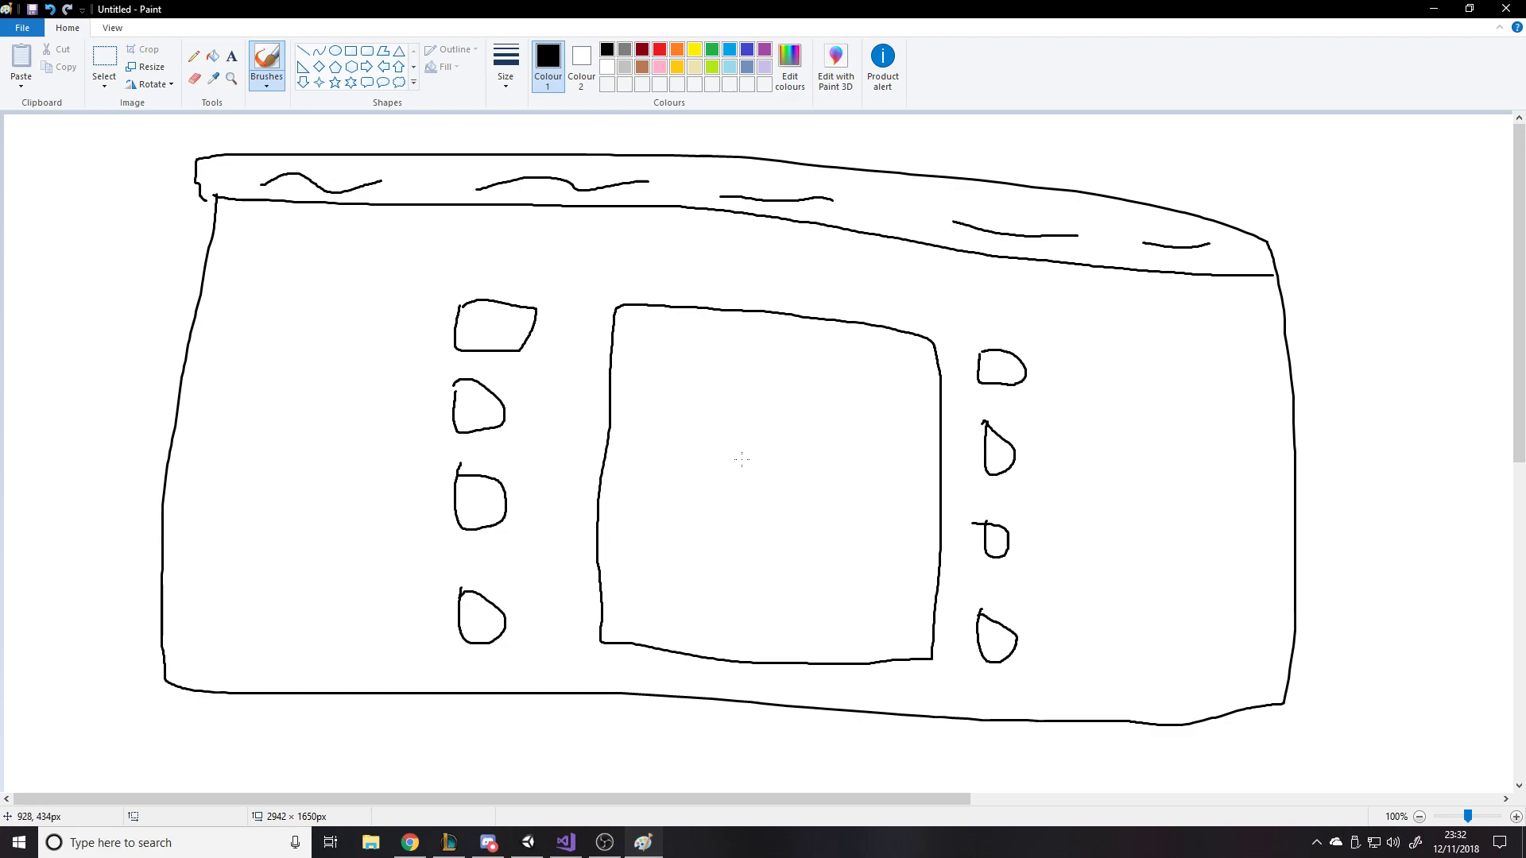
- Sketch cursor arrows on the upper two left slots with text-filled info boxes beside them, and minimise Paint
mouse_move(545, 356)
mouse_down()
mouse_move(506, 326)
mouse_move(525, 322)
mouse_up()
mouse_move(243, 269)
mouse_down()
mouse_move(325, 364)
mouse_move(351, 258)
mouse_move(247, 267)
mouse_move(243, 287)
mouse_move(370, 264)
mouse_up()
drag(271, 301, 352, 286)
mouse_move(276, 322)
mouse_down()
mouse_move(384, 305)
mouse_move(389, 322)
mouse_up()
drag(309, 352, 407, 332)
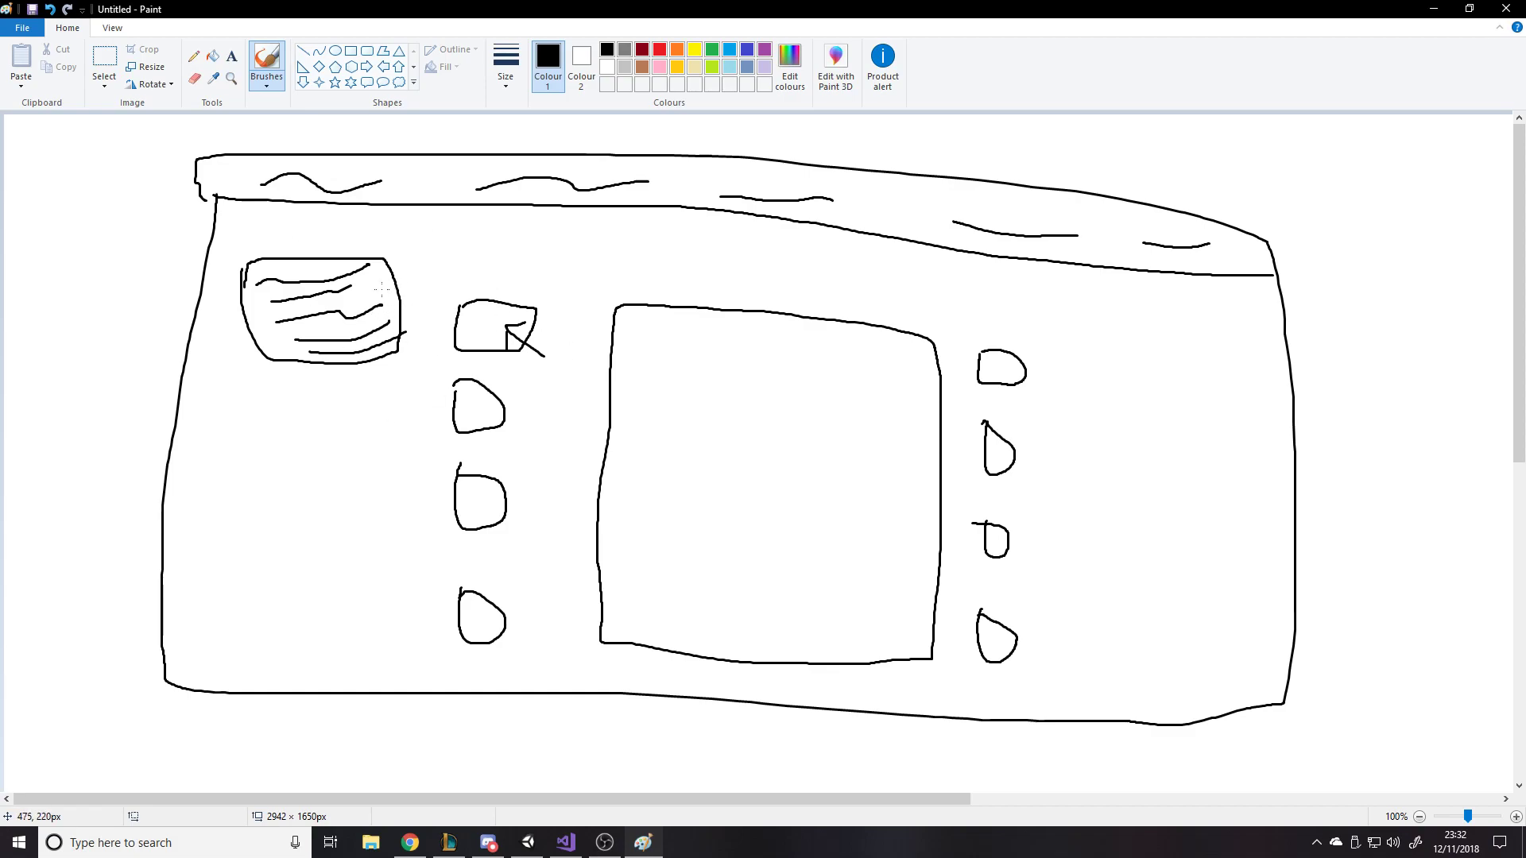
mouse_move(466, 398)
mouse_down()
mouse_move(314, 395)
mouse_move(260, 422)
mouse_move(410, 384)
mouse_move(263, 409)
mouse_move(376, 398)
mouse_move(286, 412)
mouse_move(540, 451)
mouse_move(492, 440)
mouse_move(521, 414)
mouse_up()
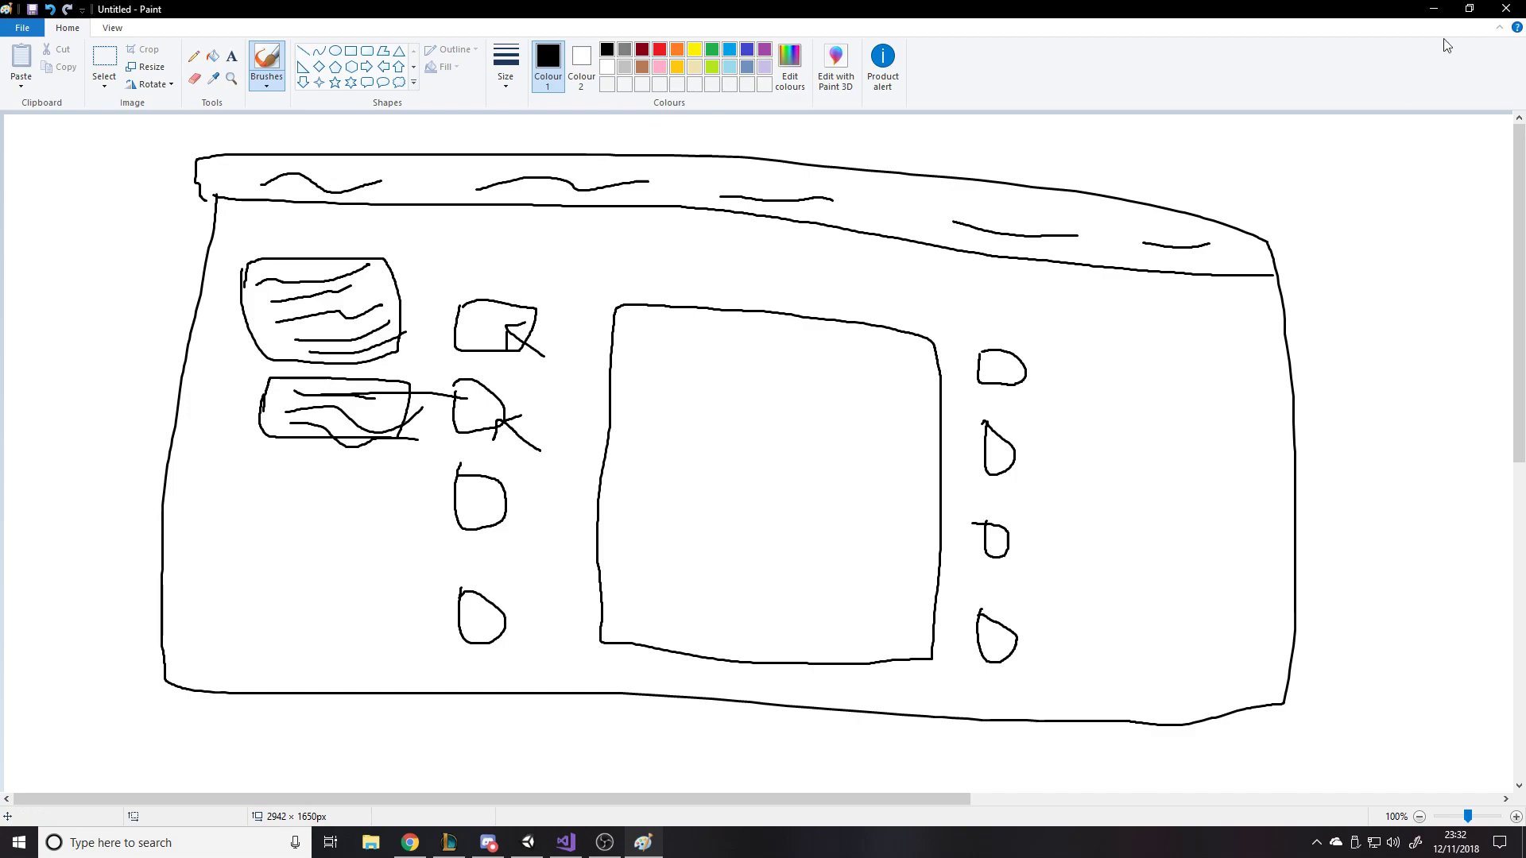
click(1433, 9)
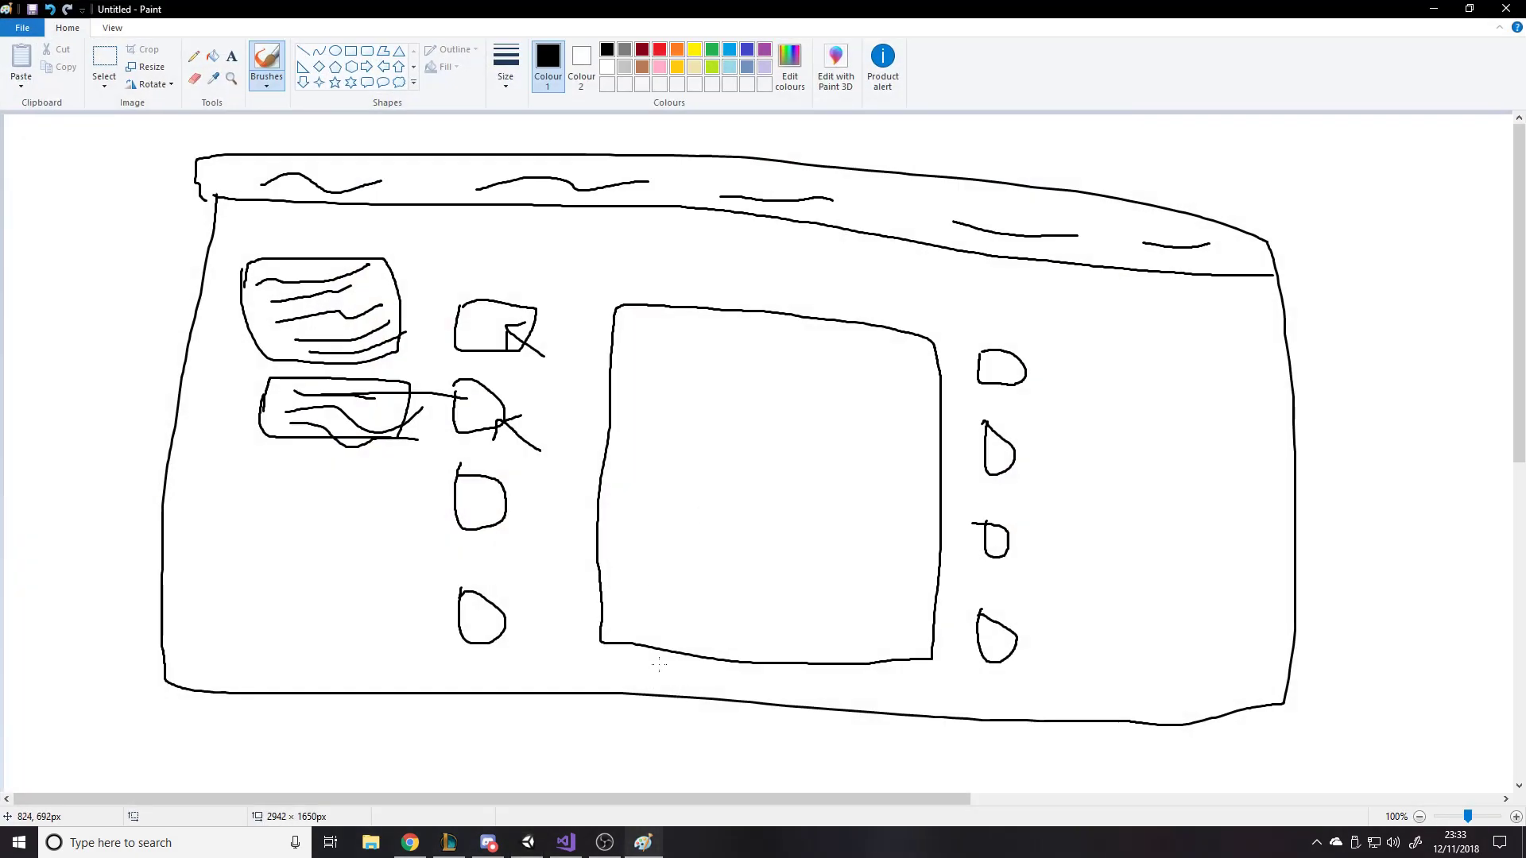
- Sketch two small boxes beneath the central box, shade the second one, and return to Unity
mouse_move(659, 665)
mouse_down()
mouse_move(707, 697)
mouse_move(653, 665)
mouse_up()
mouse_move(791, 672)
mouse_down()
mouse_move(849, 683)
mouse_move(788, 663)
mouse_move(790, 688)
mouse_up()
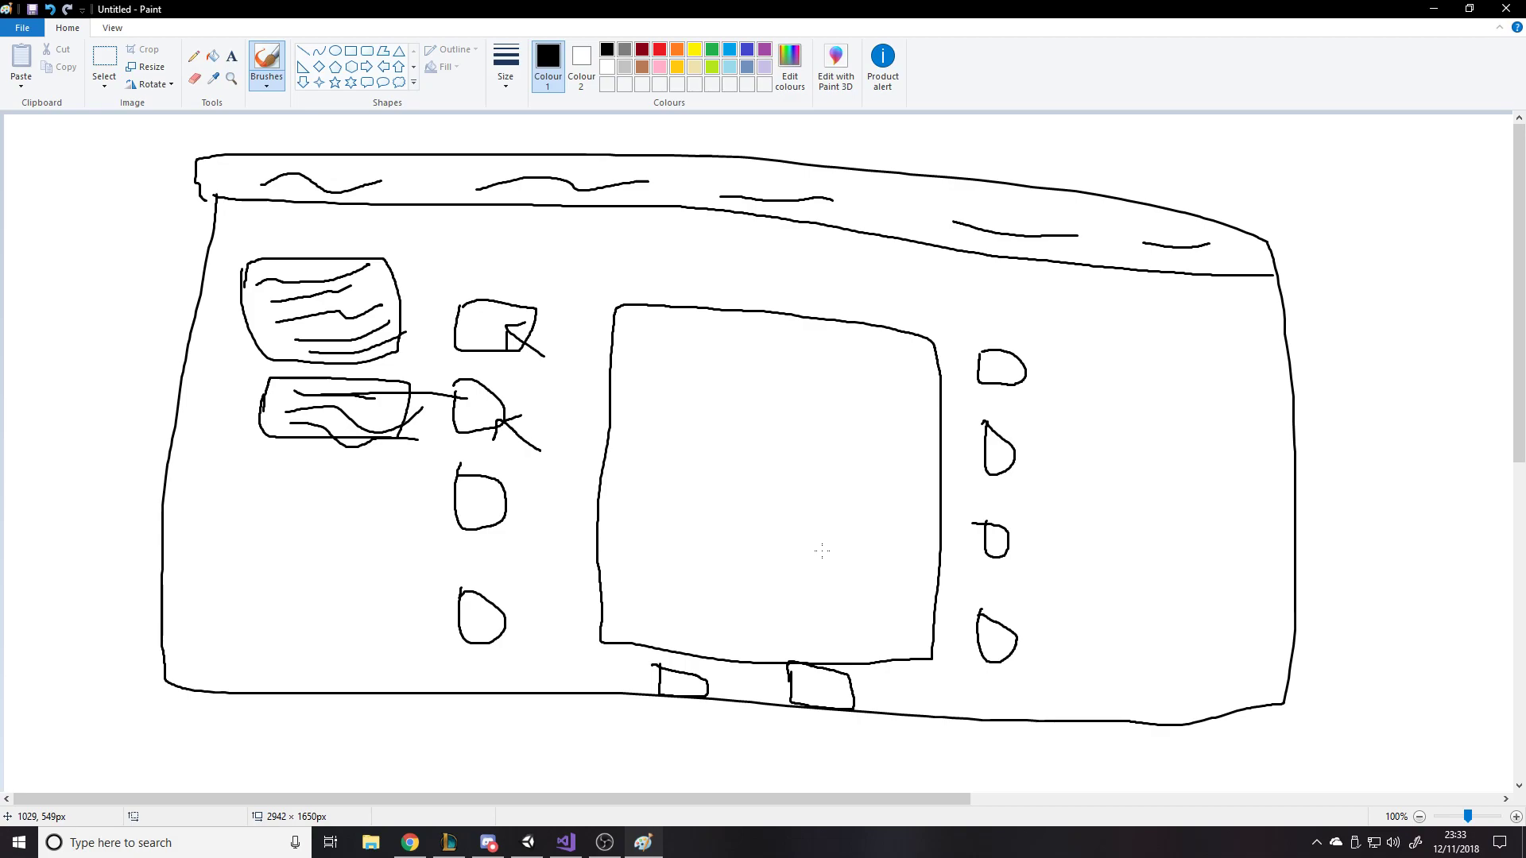
mouse_move(812, 668)
mouse_down()
mouse_move(798, 678)
mouse_move(816, 694)
mouse_move(849, 687)
mouse_up()
click(1434, 10)
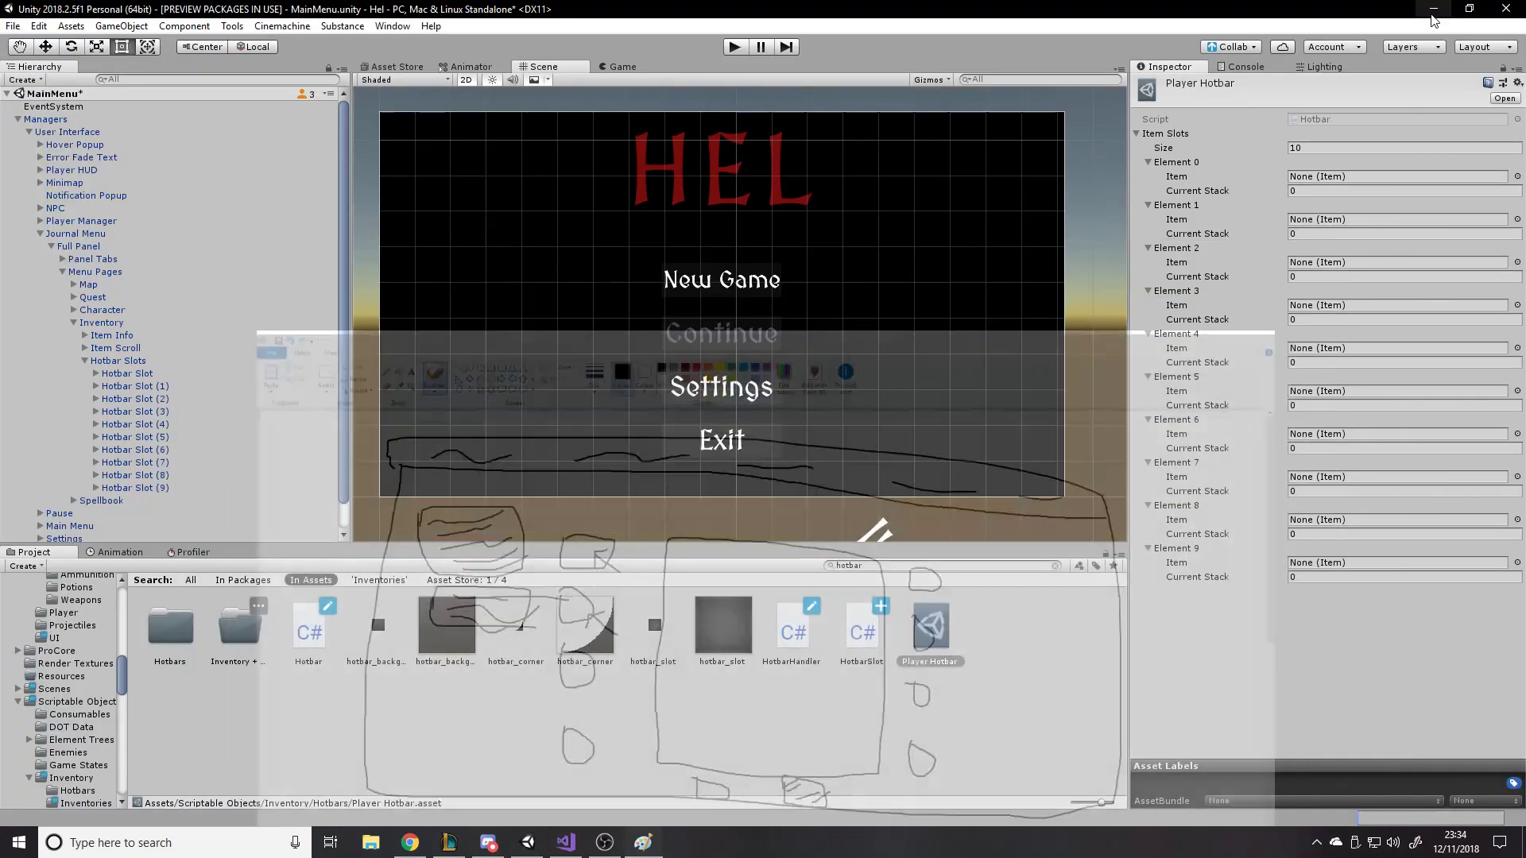
- Focus on Hotbar Slots and try to nudge it vertically in the Scene view
scroll(153, 390, down, 1)
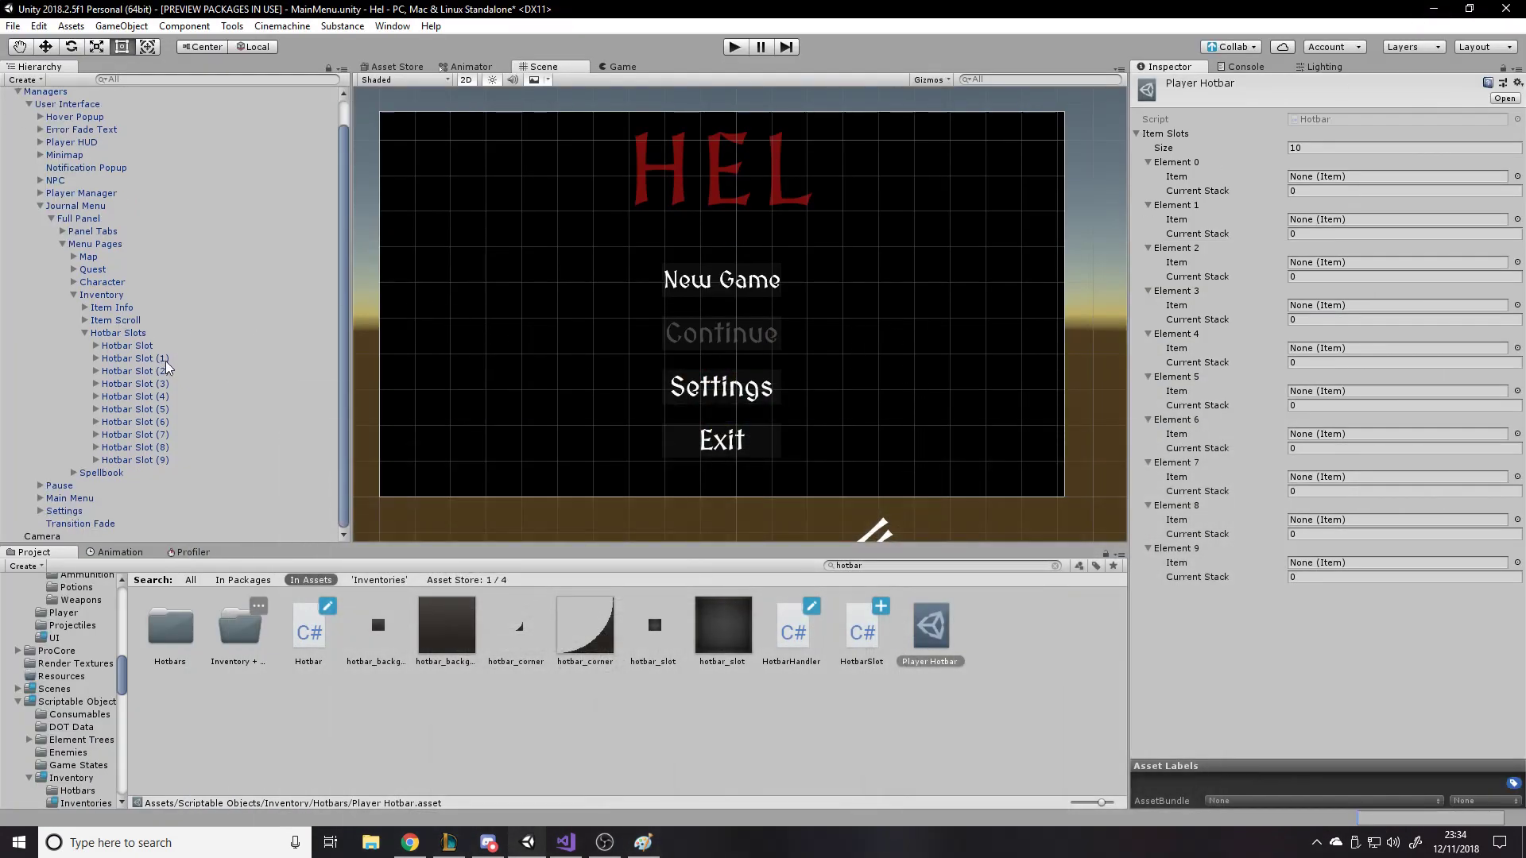
click(109, 321)
click(112, 333)
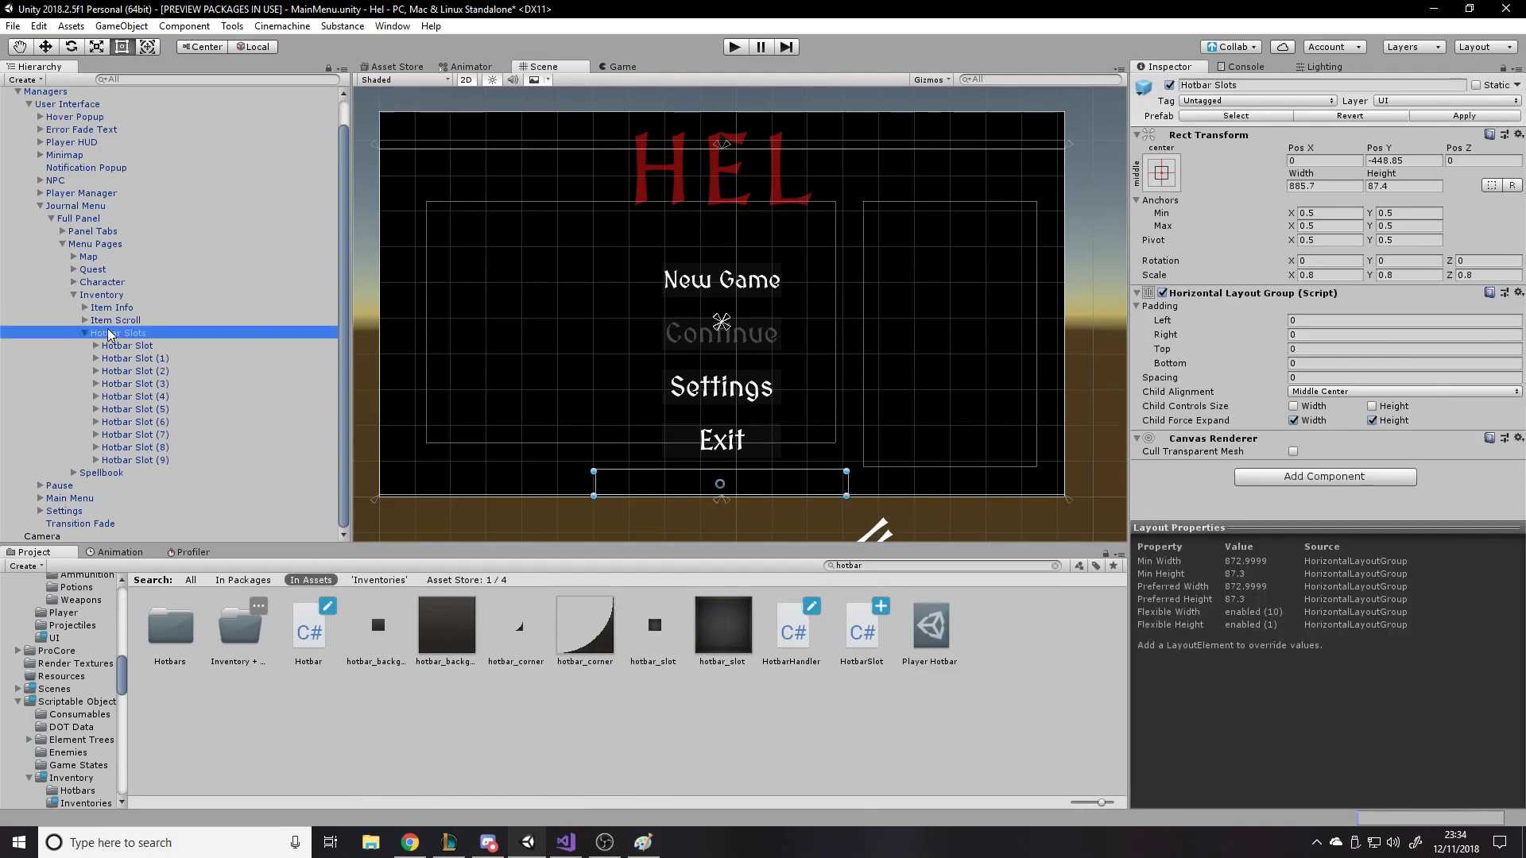
key(f)
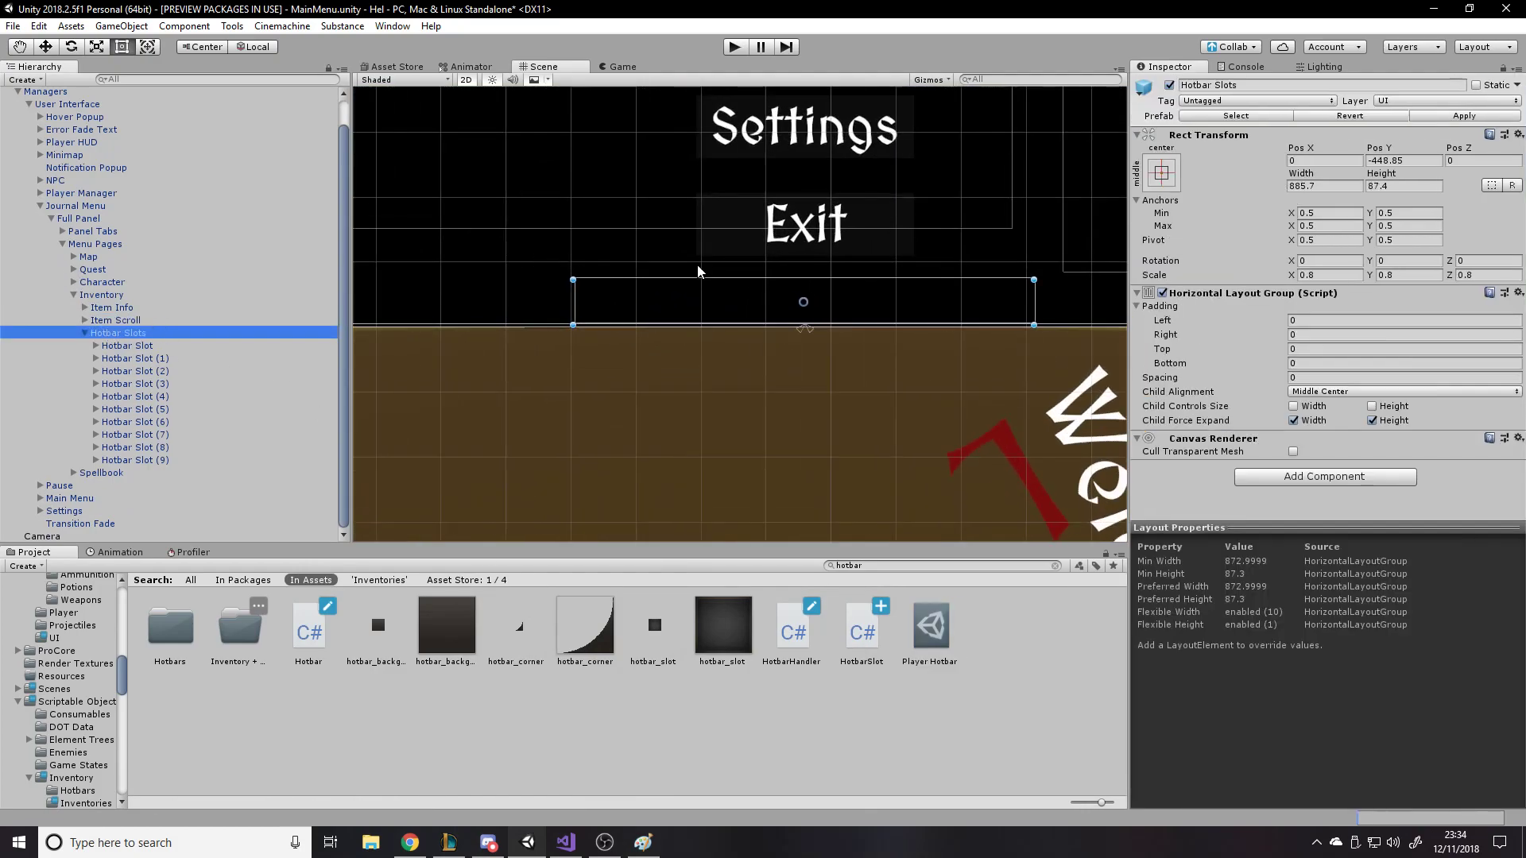
mouse_move(693, 322)
mouse_down()
mouse_move(693, 337)
mouse_move(693, 318)
mouse_up()
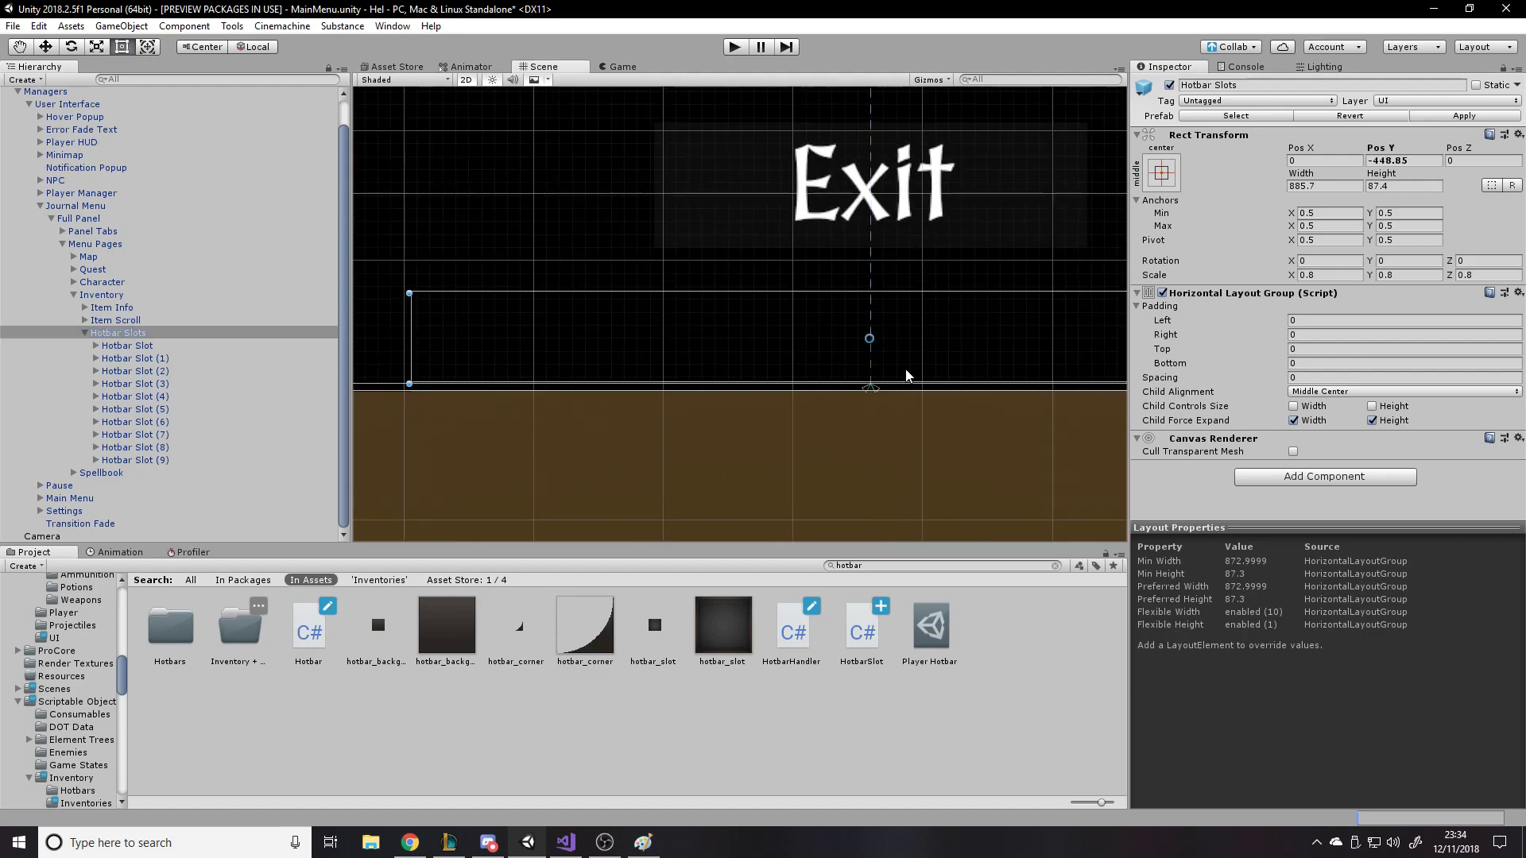
scroll(936, 407, down, 2)
scroll(1054, 441, down, 2)
scroll(547, 393, up, 8)
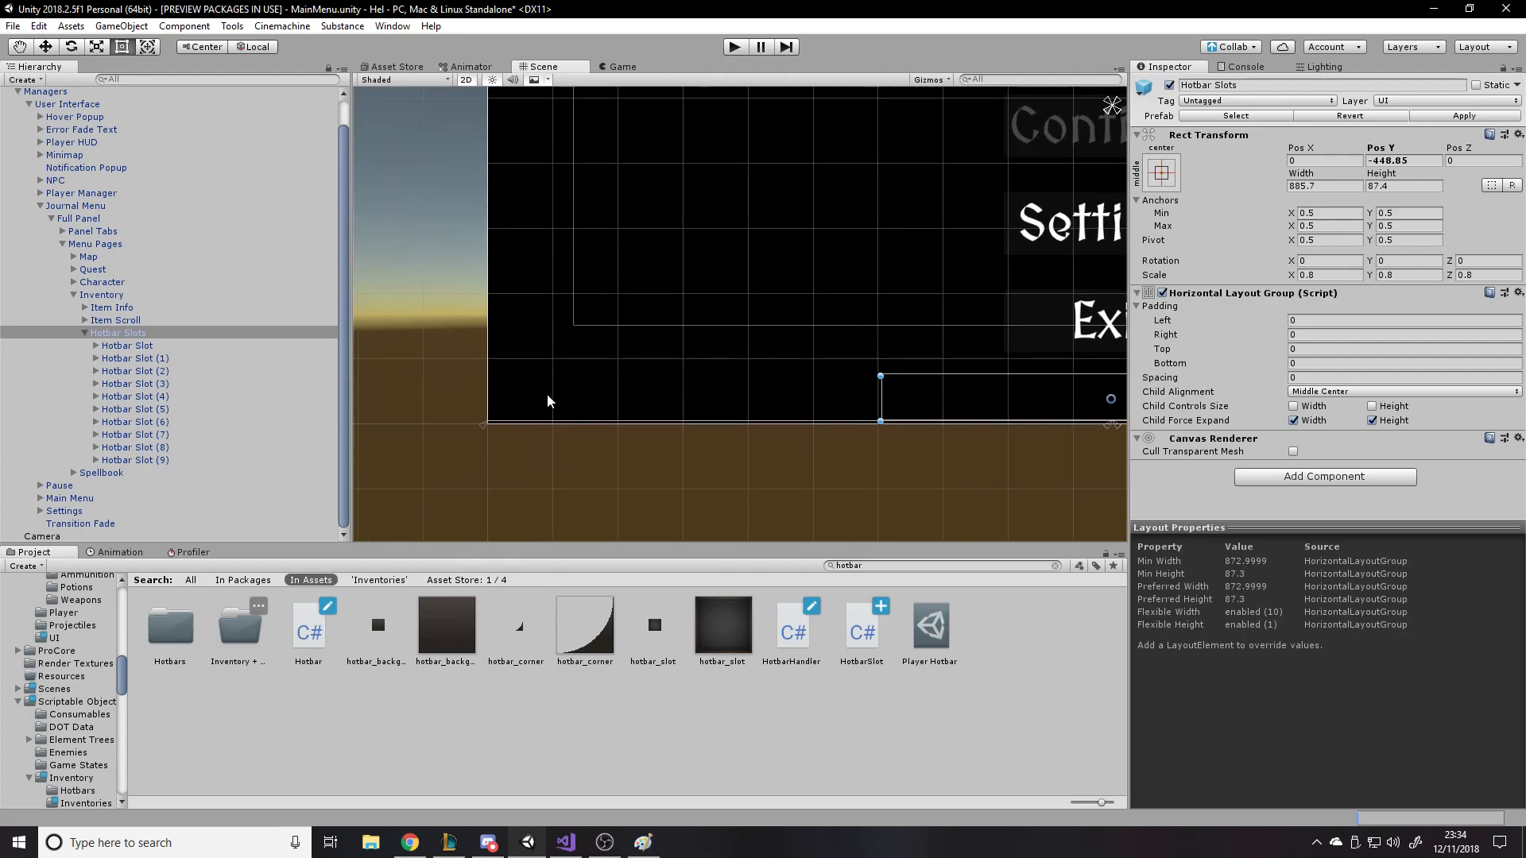
- Extend the Inventory page's lower edge so its height is 975 and its Pos Y is -490
scroll(342, 330, up, 2)
scroll(483, 433, up, 1)
click(484, 433)
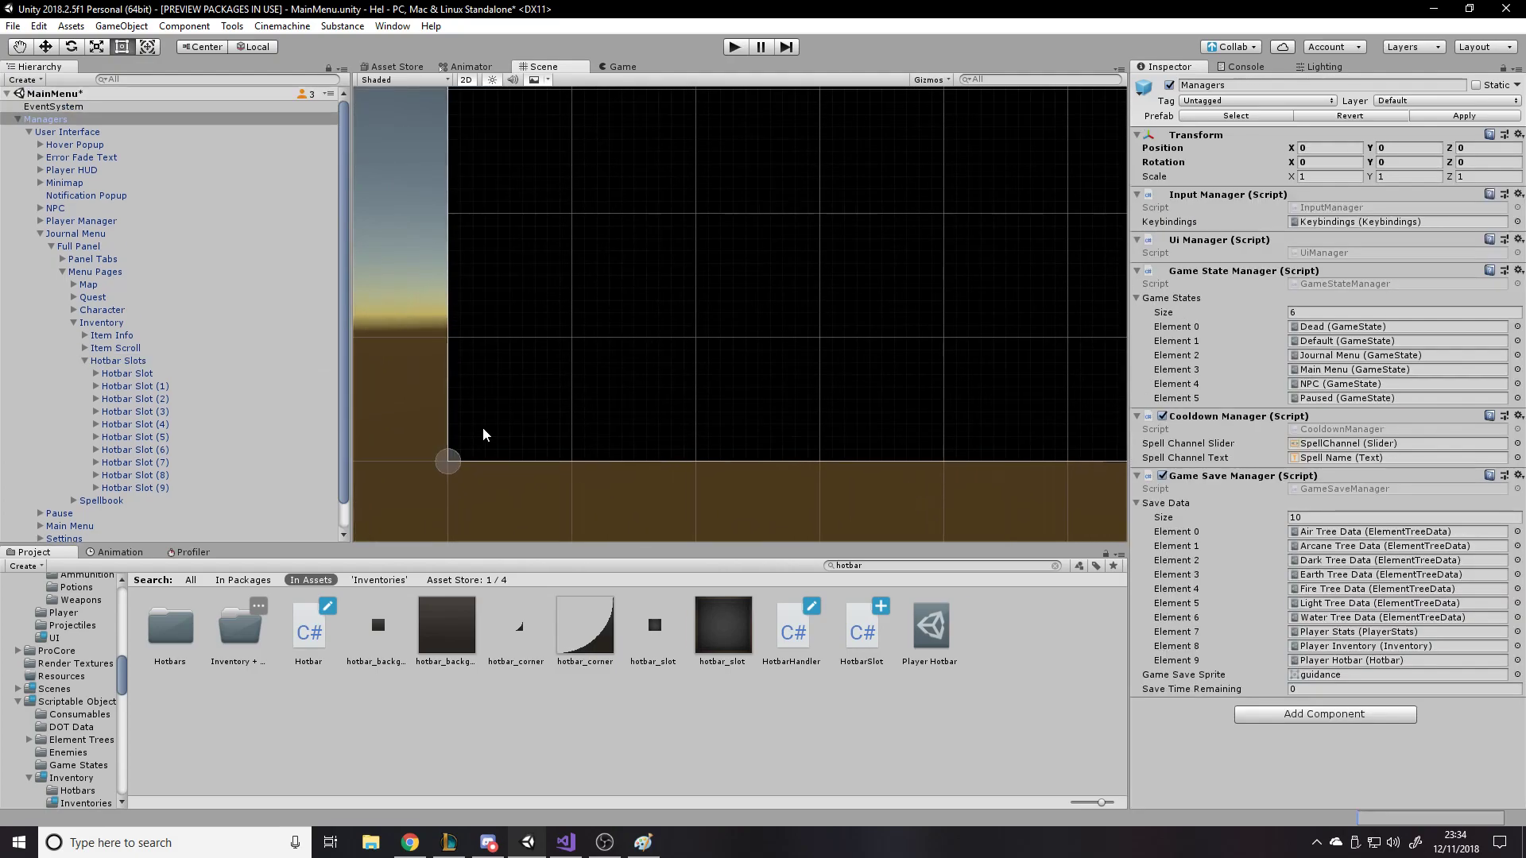
click(117, 322)
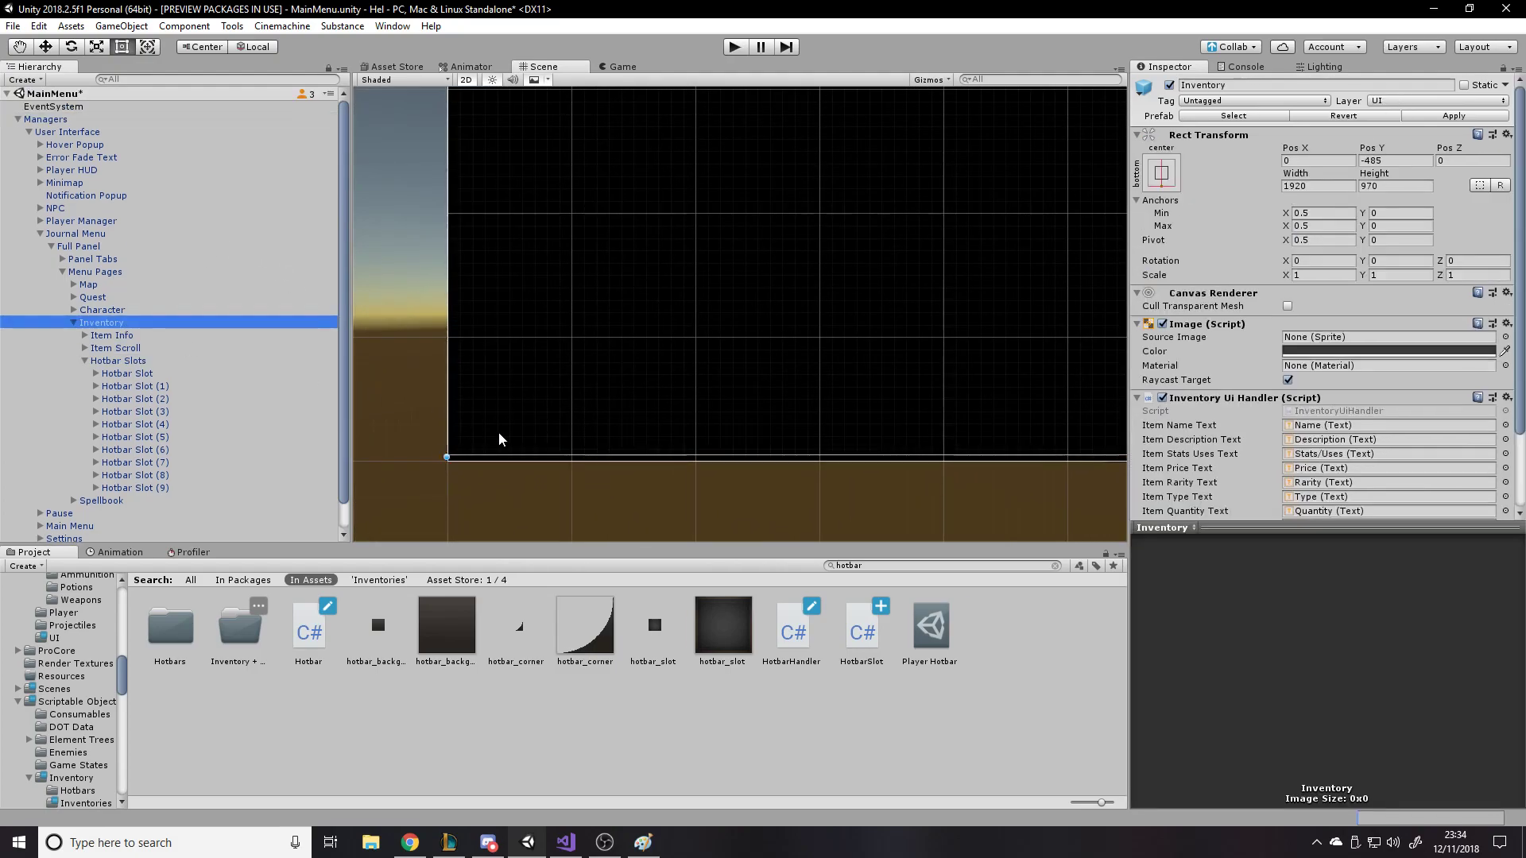
click(496, 459)
scroll(366, 485, down, 5)
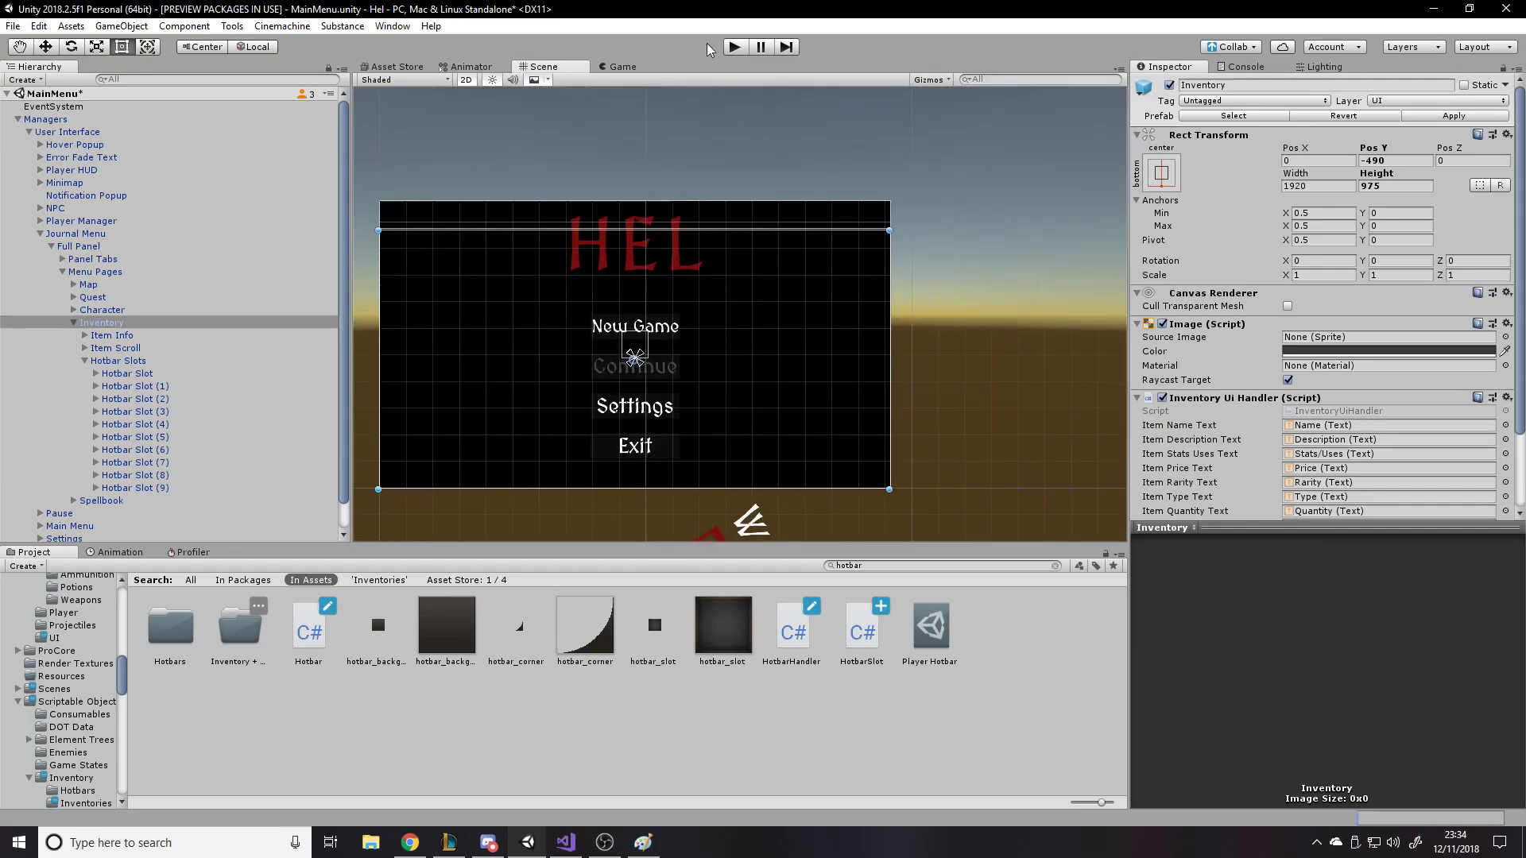
- Start a new game in play mode and open the inventory with the Game view maximised
click(735, 47)
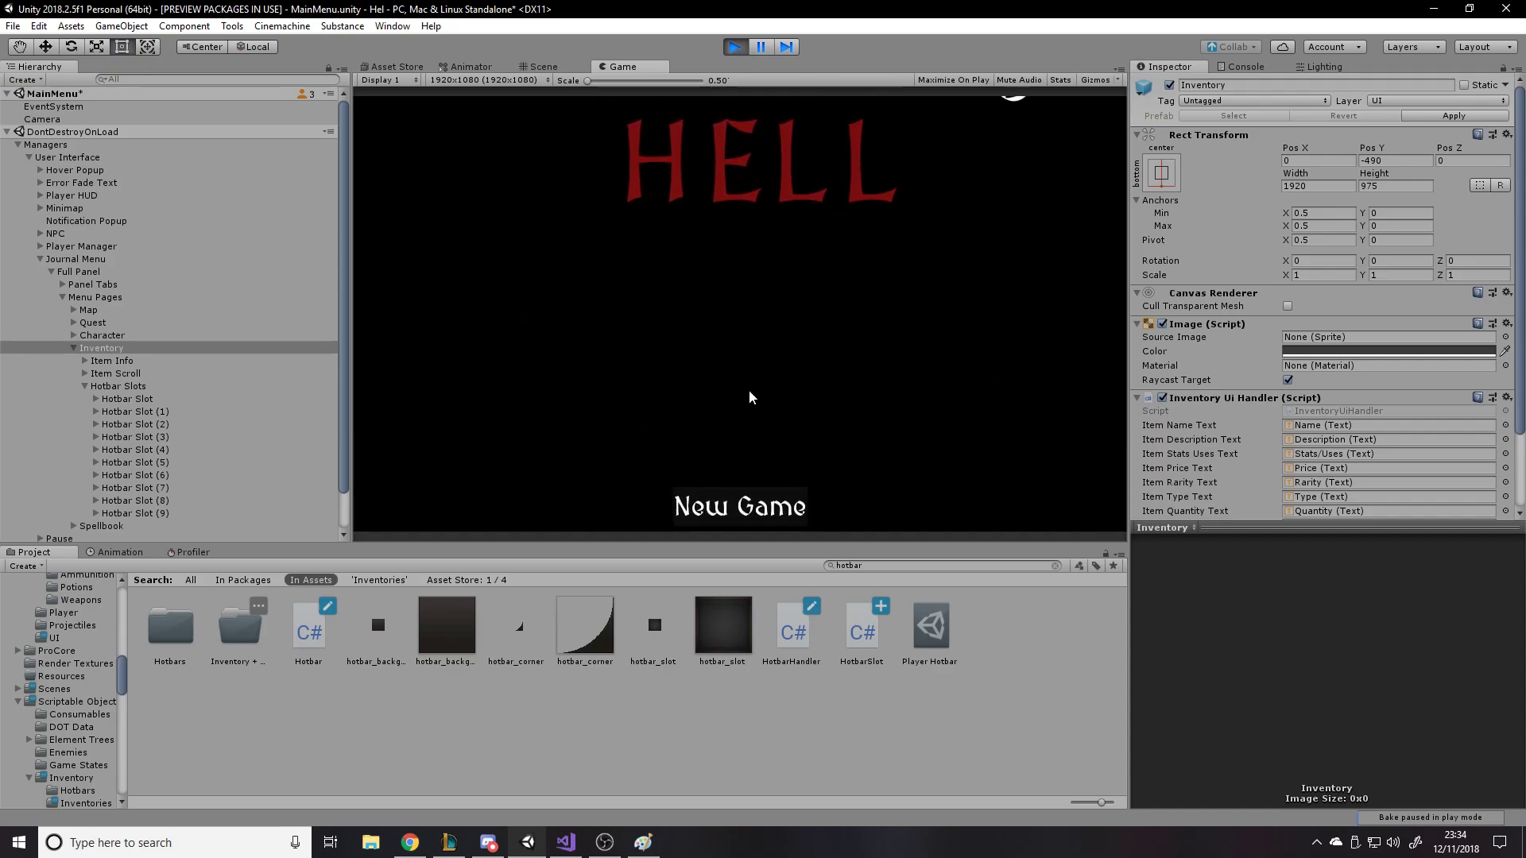
click(770, 290)
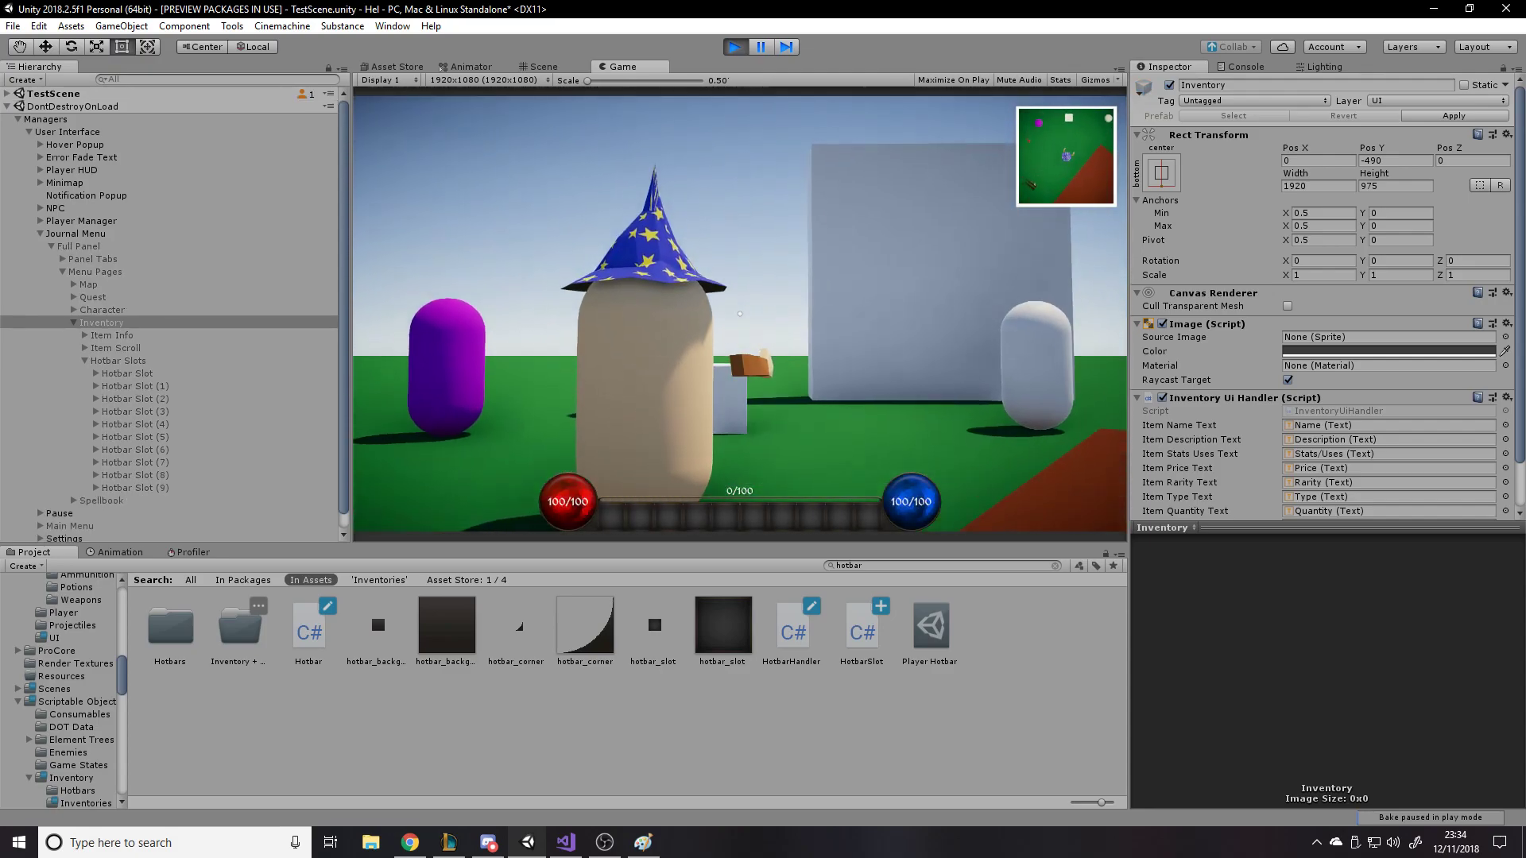
key(i)
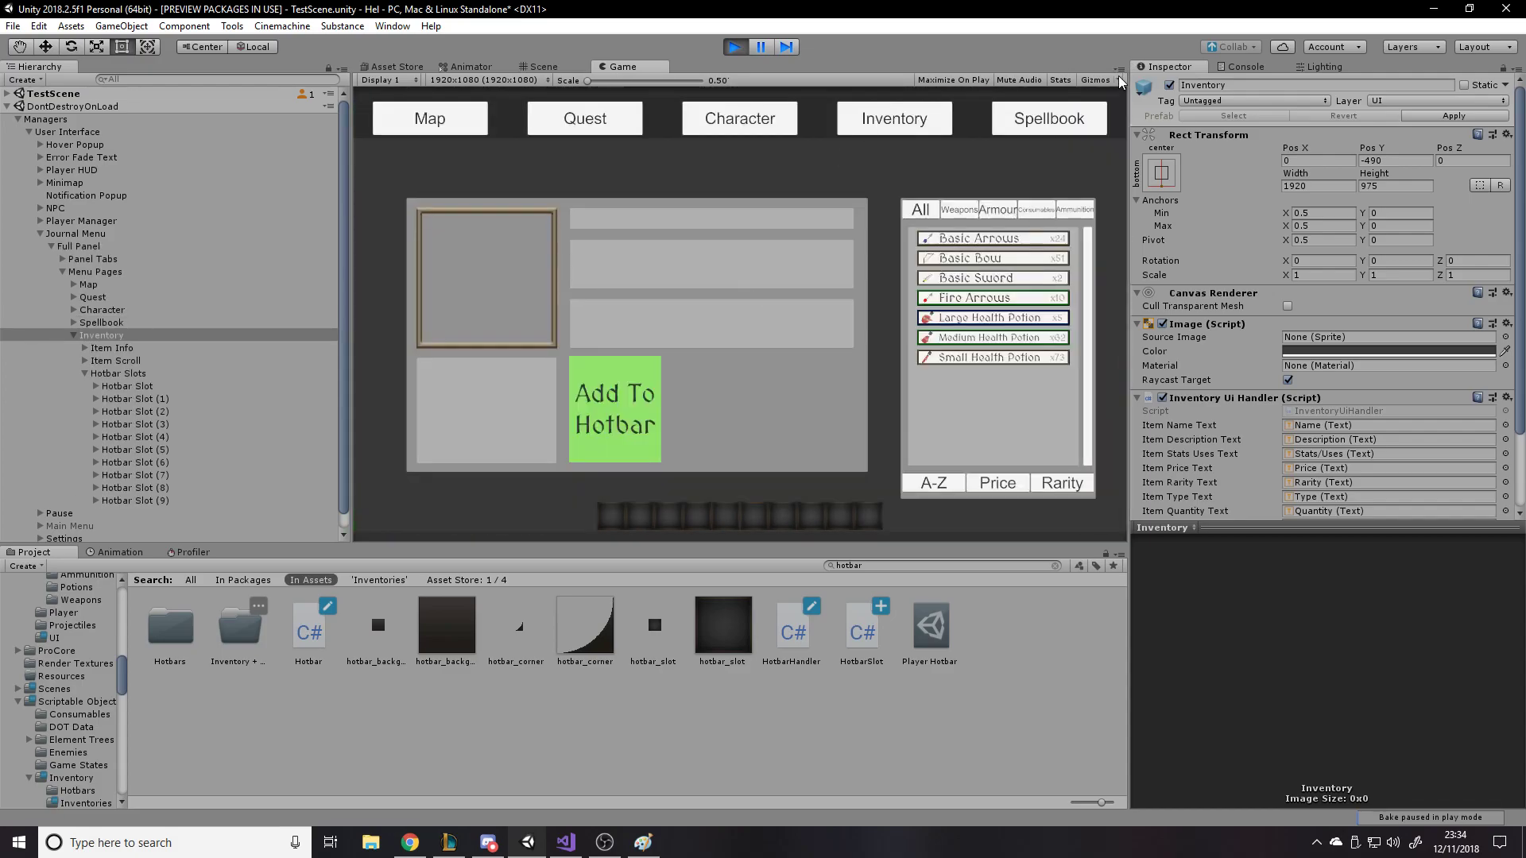
click(1119, 74)
click(1153, 122)
- Toggle the inventory to compare hotbar positions, view the Spellbook page, and stop the game
key(i)
key(i)
key(i)
key(i)
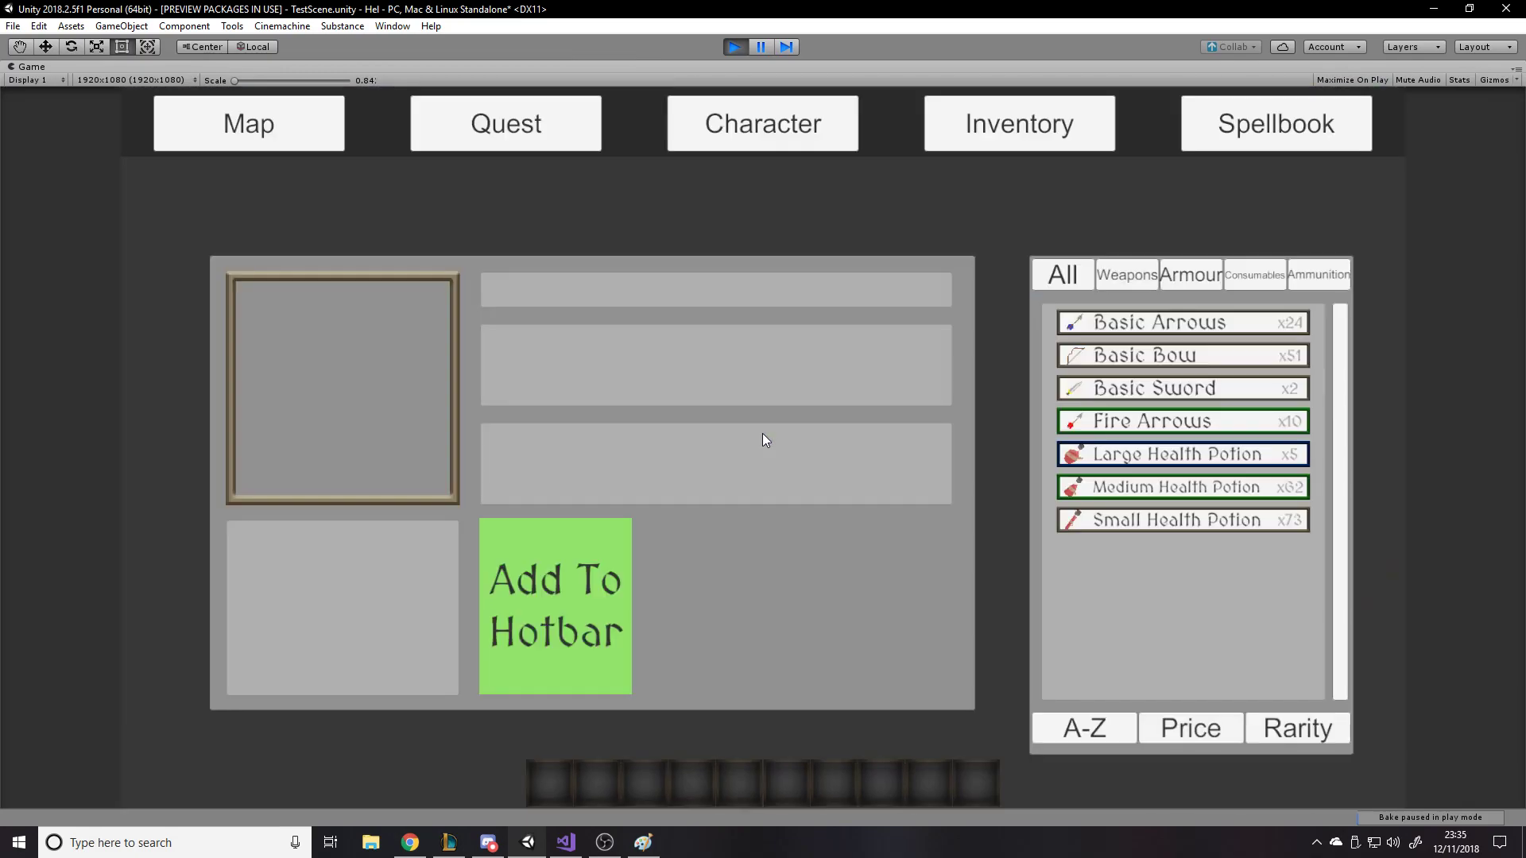
key(i)
key(i)
key(p)
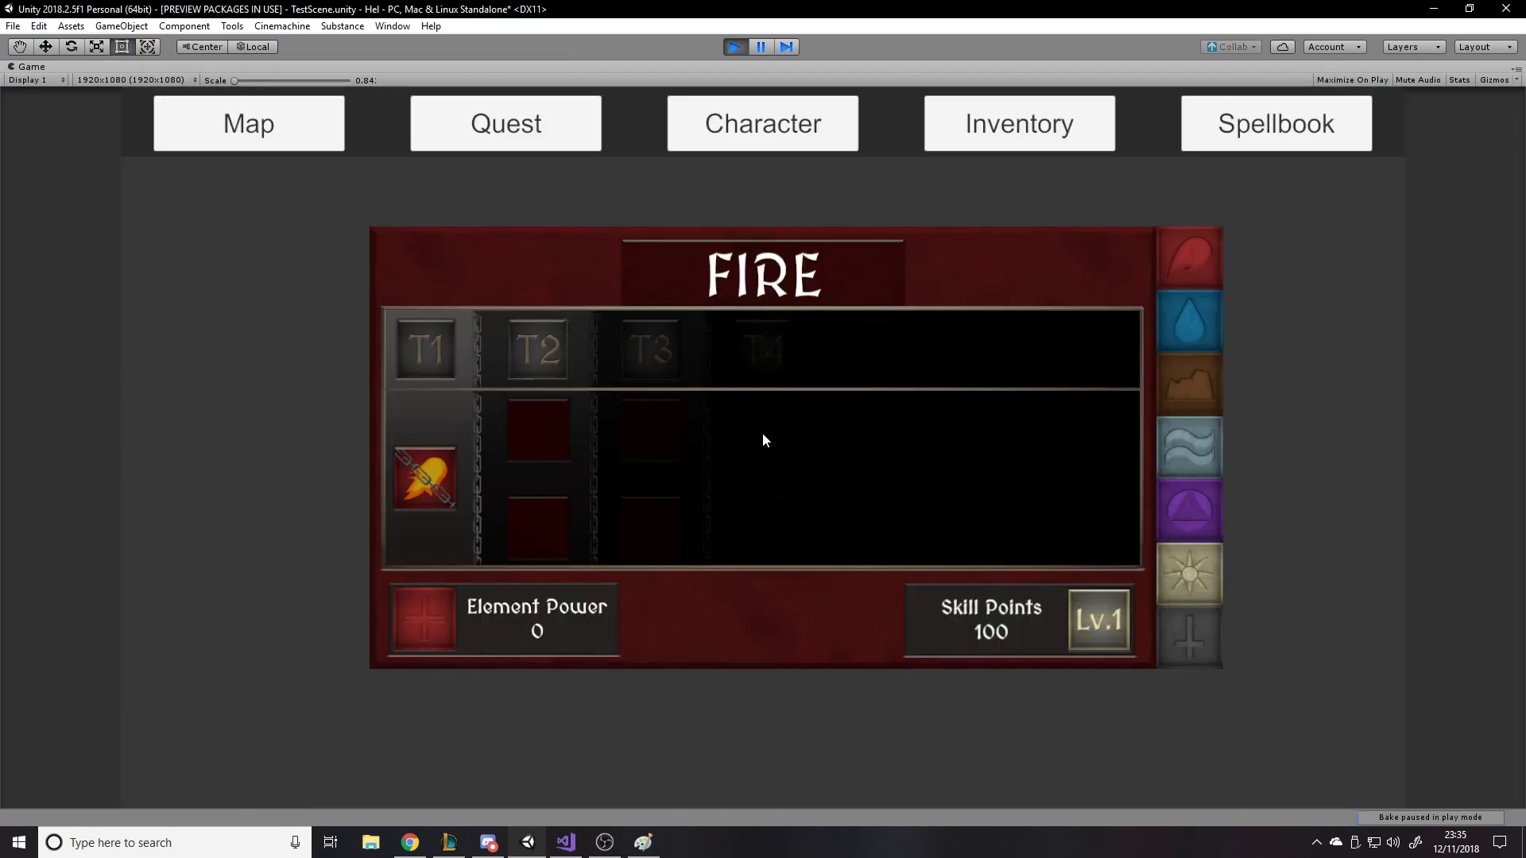
click(735, 47)
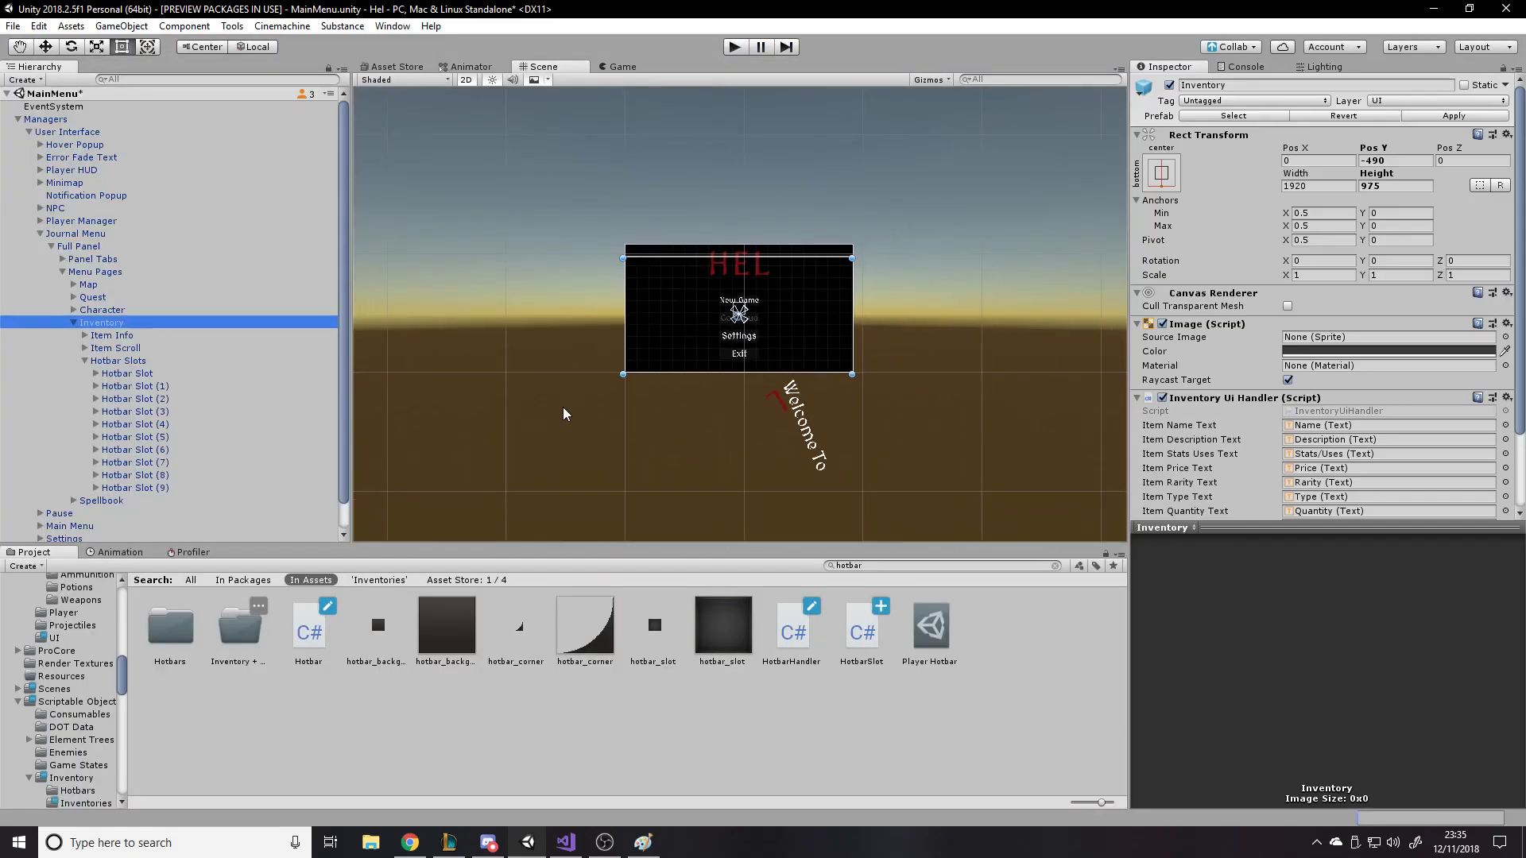
- Move Hotbar Slots down to the Inventory page's lower edge, at Pos Y -451.35
scroll(763, 371, up, 10)
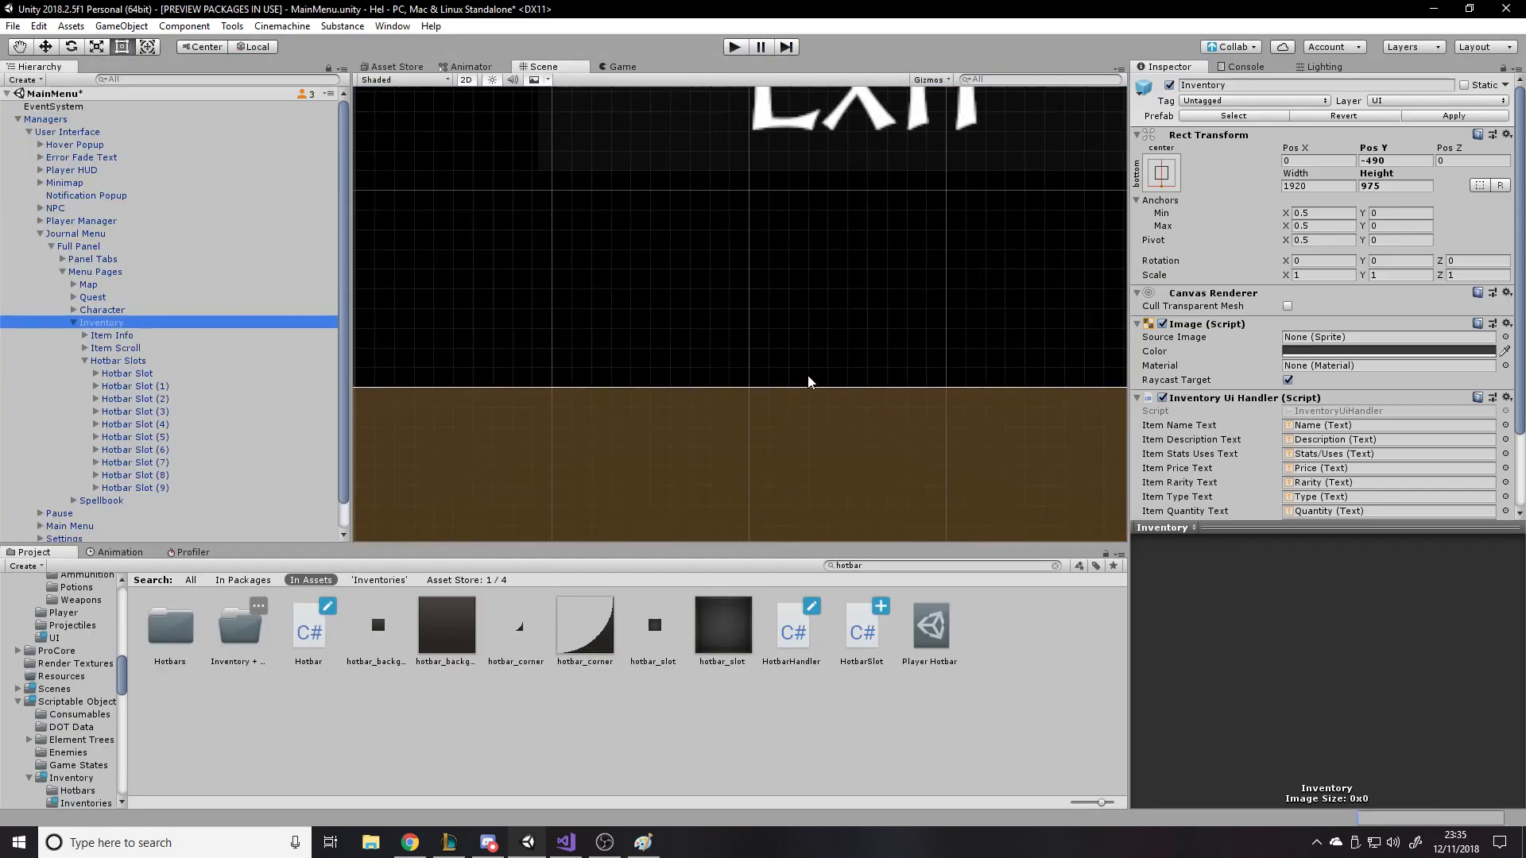
scroll(808, 381, up, 3)
click(124, 331)
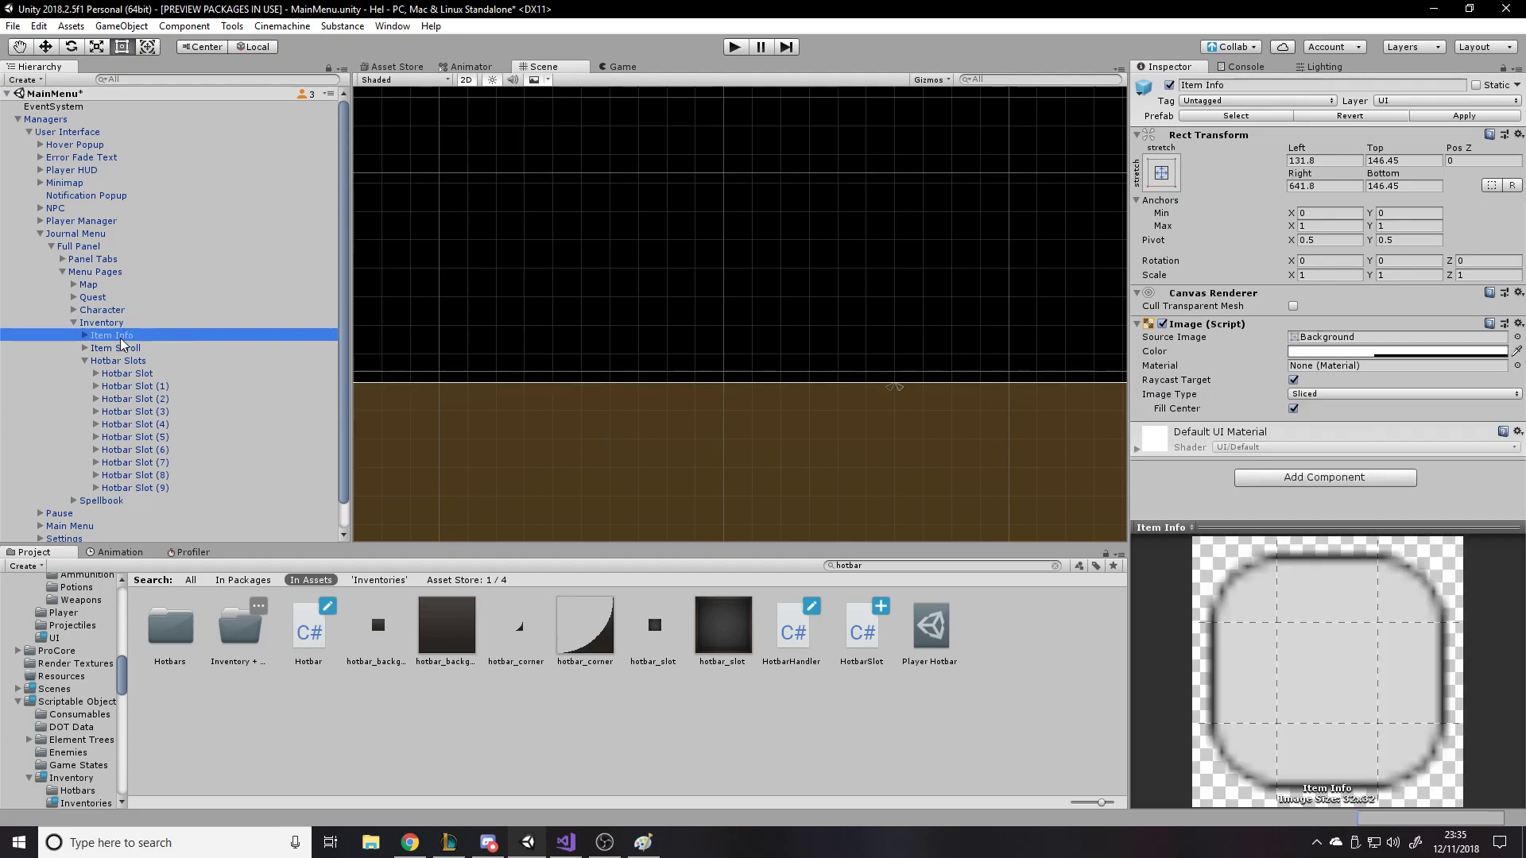
click(120, 349)
click(119, 364)
key(f)
scroll(700, 362, down, 1)
drag(685, 334, 685, 339)
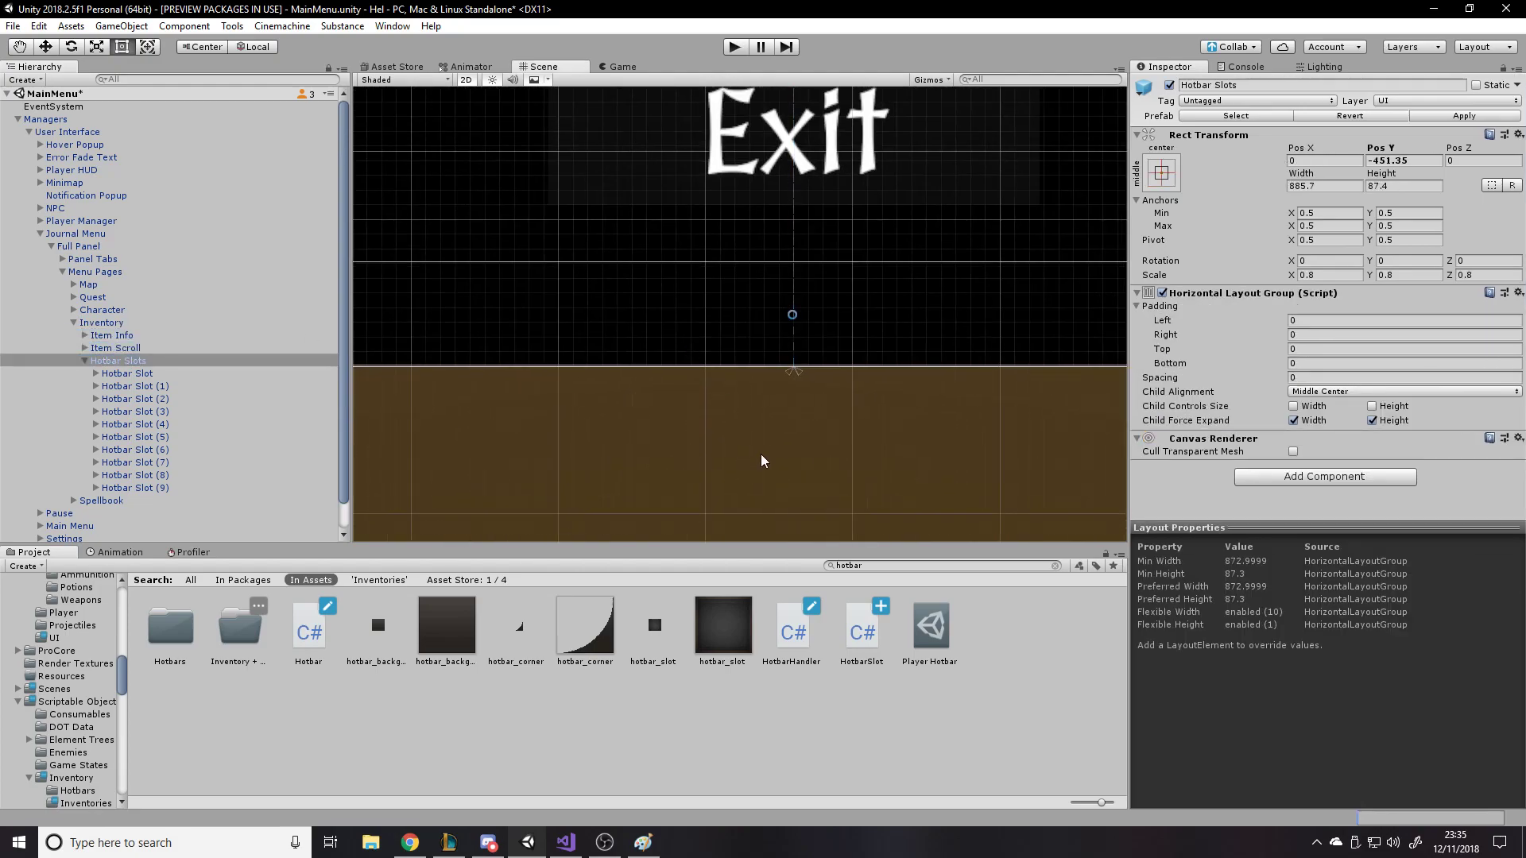
- Anchor Hotbar Slots to bottom center, also setting its pivot and position, and run the game
click(1162, 172)
click(1256, 383)
click(1161, 173)
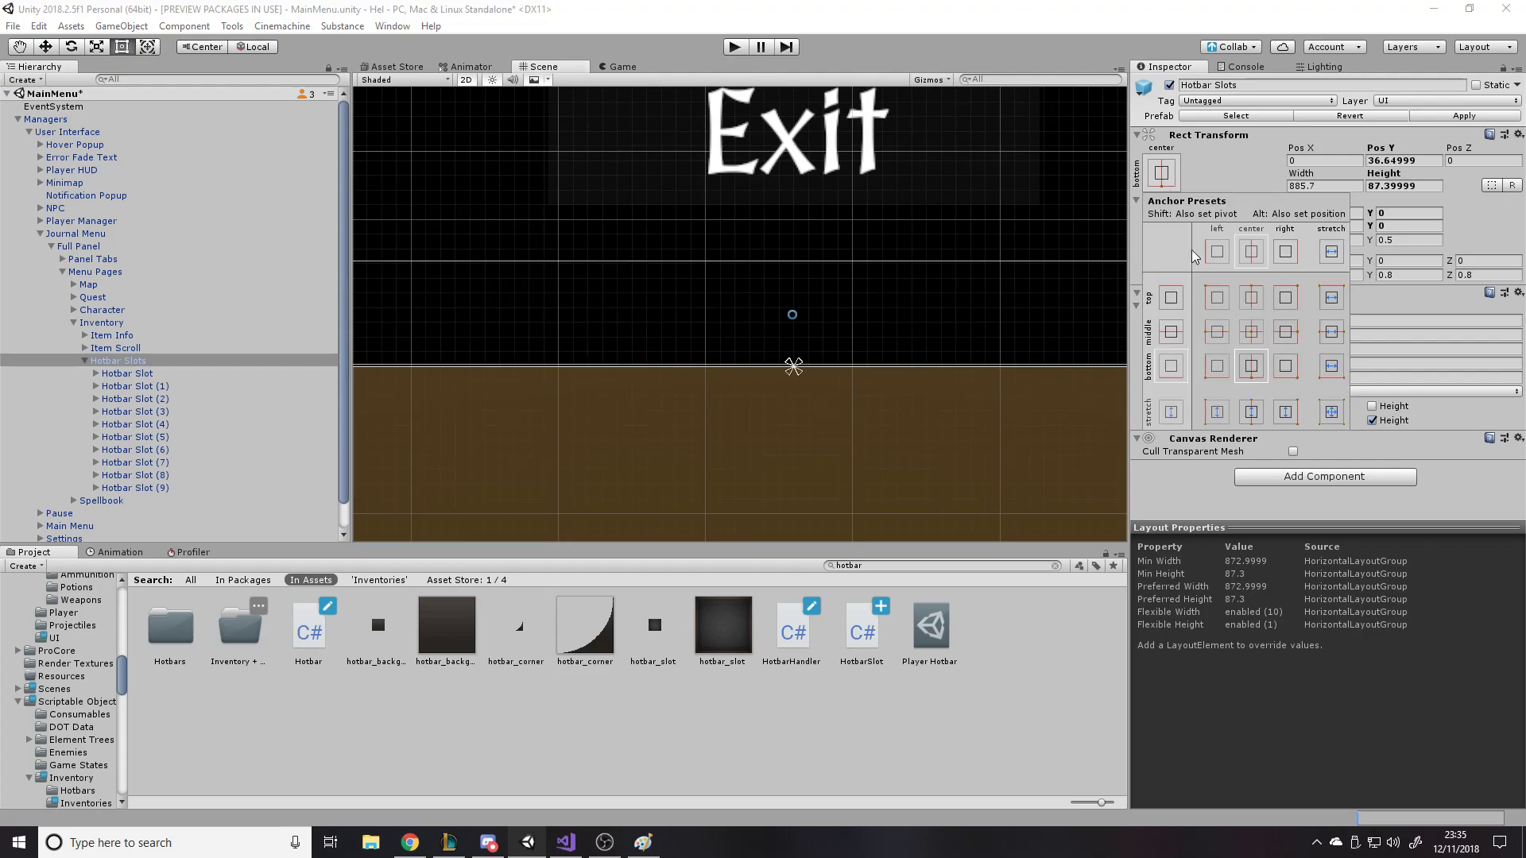
key(shift+alt)
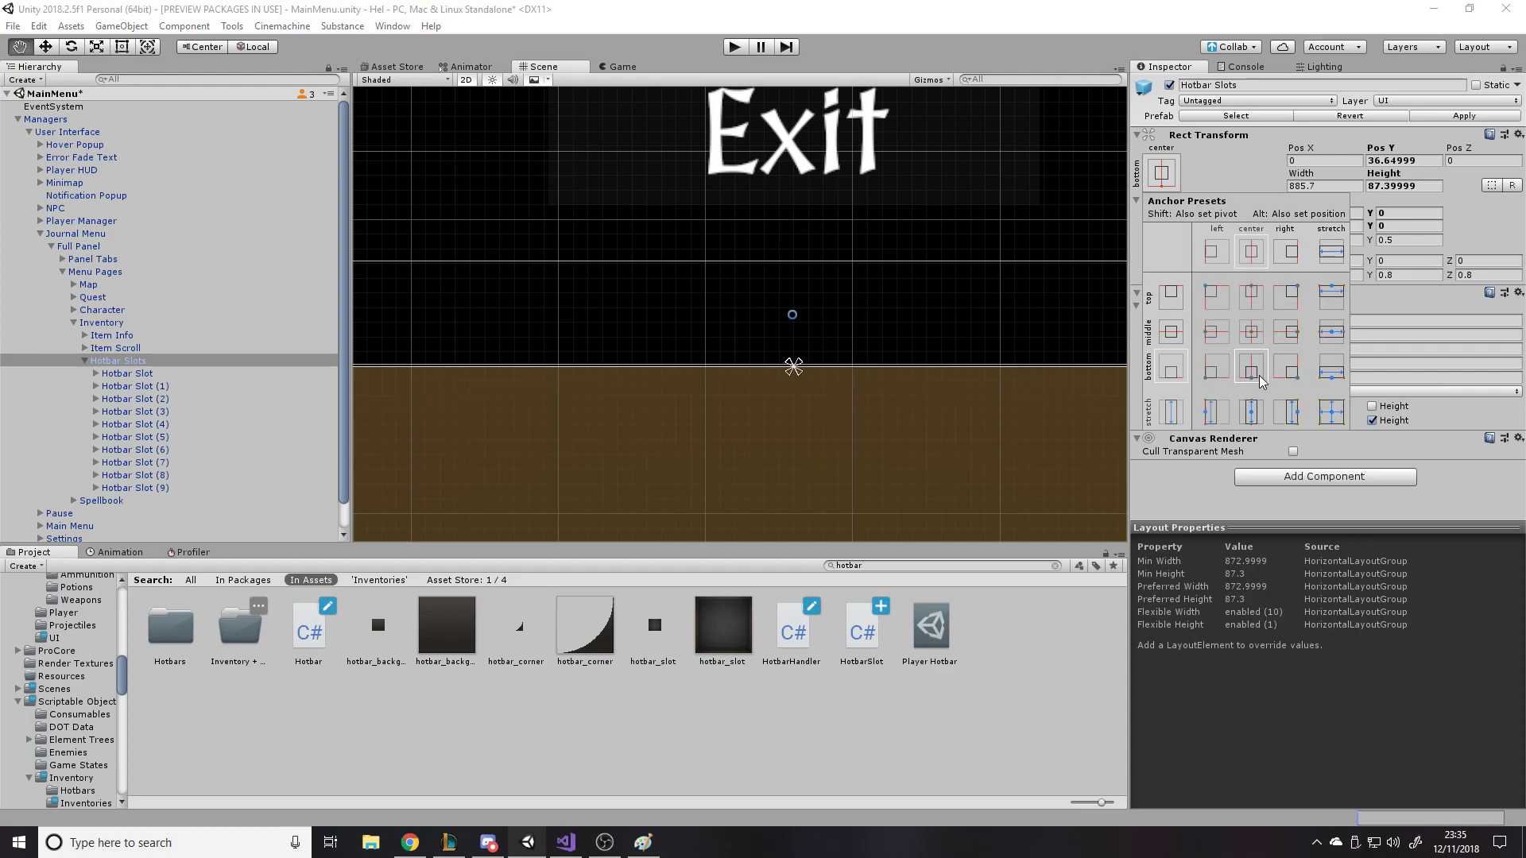
alt+shift+click(1254, 373)
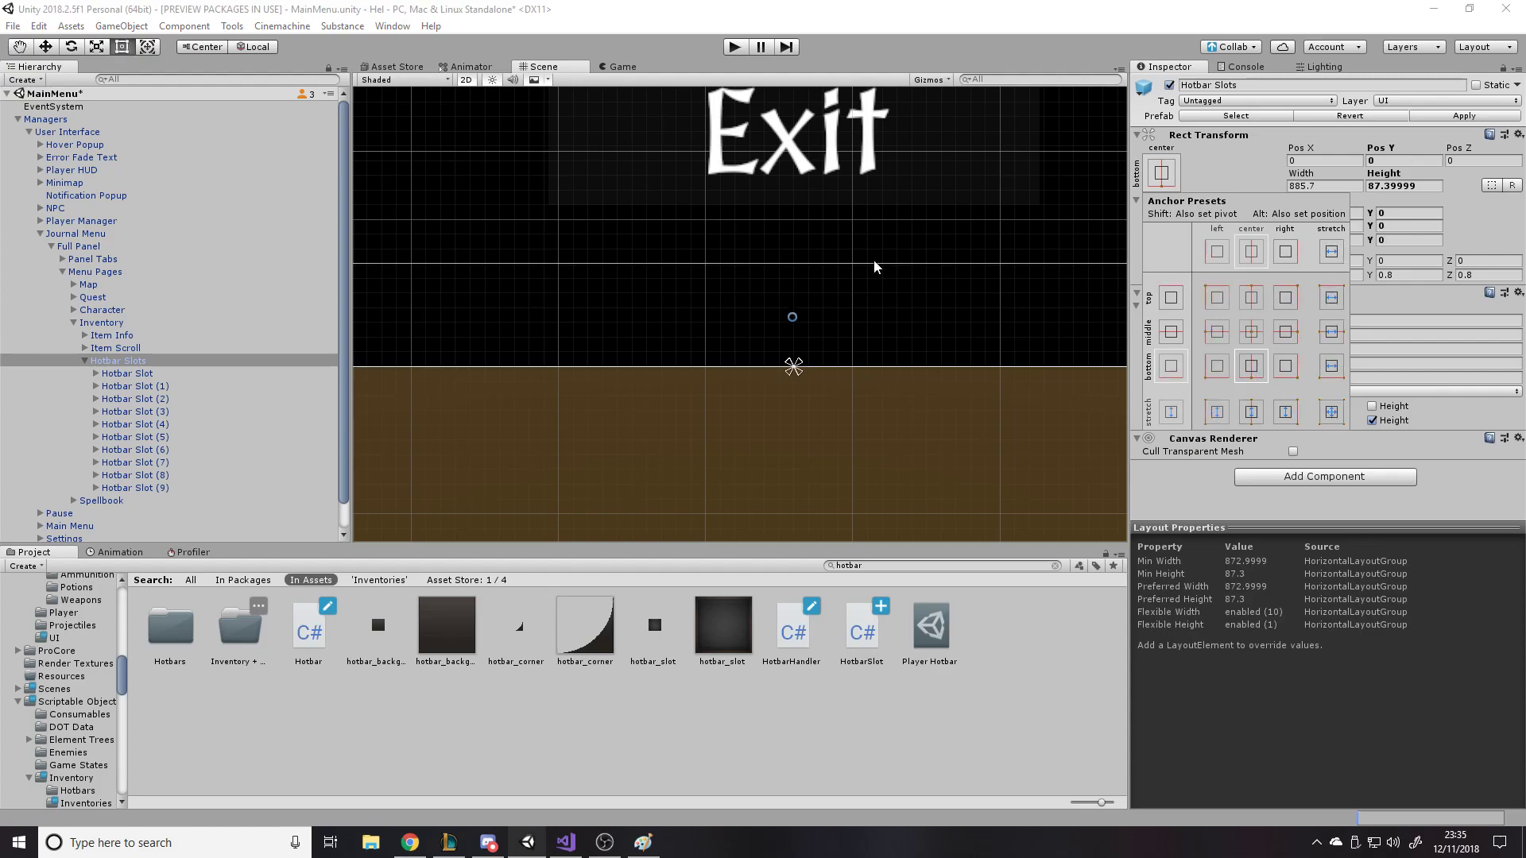
click(736, 46)
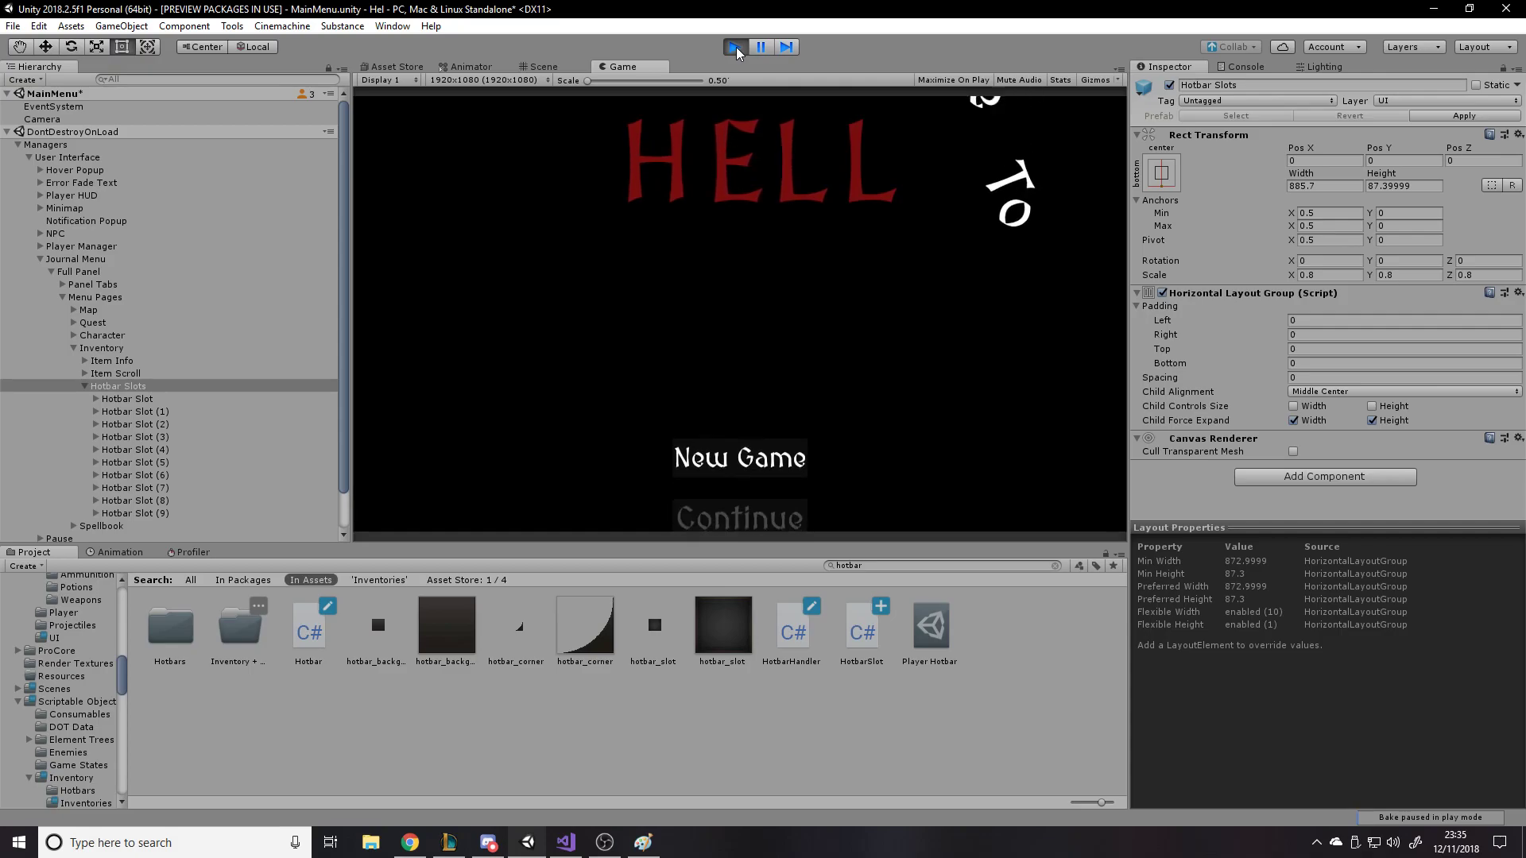
- Start a new game and toggle the inventory repeatedly to compare its hotbar slots with the in-game hotbar
click(766, 280)
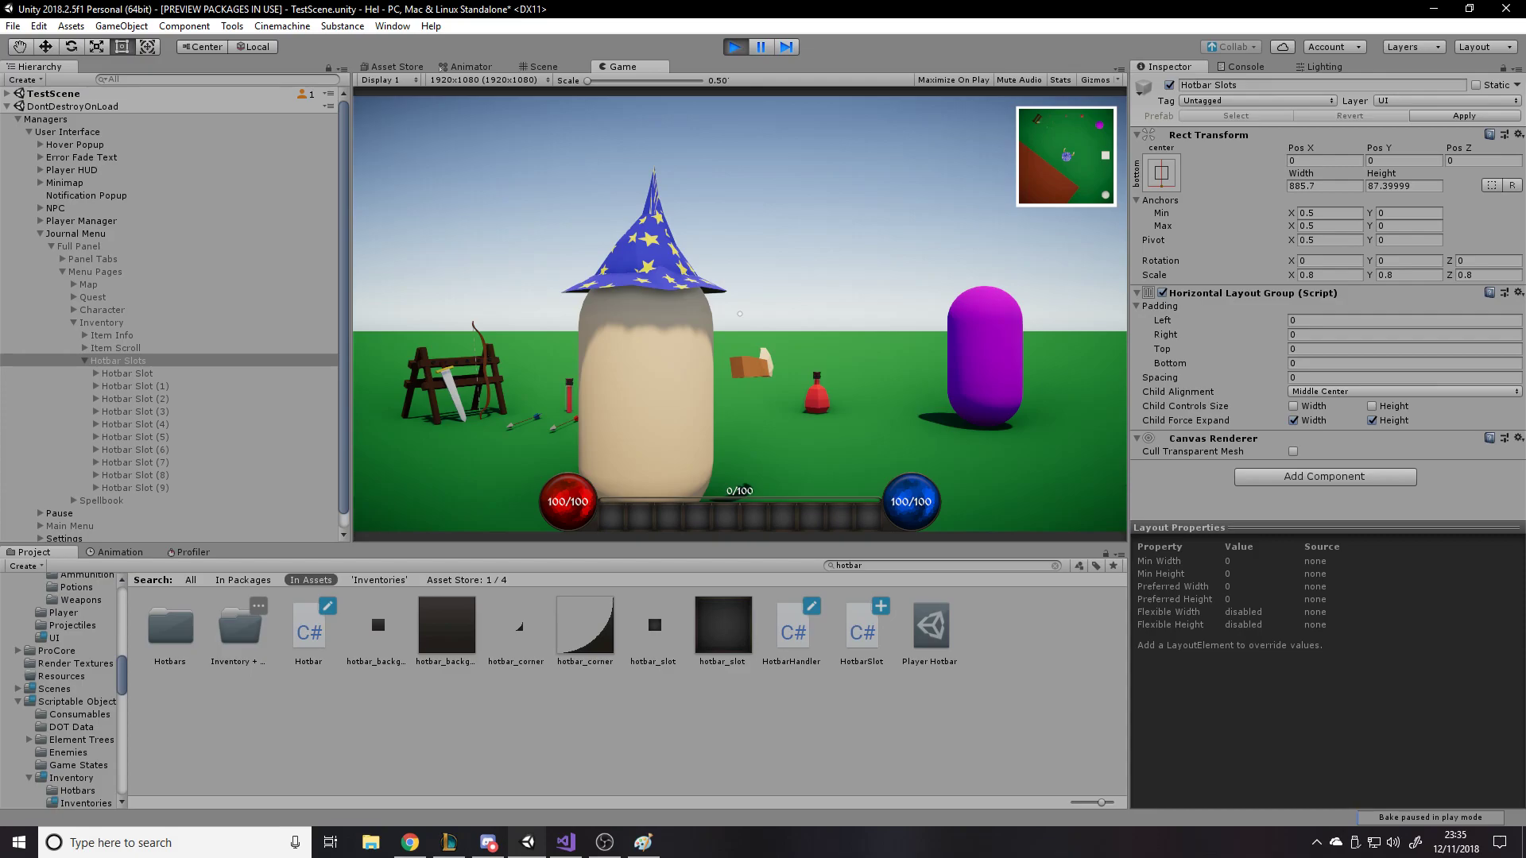
key(i)
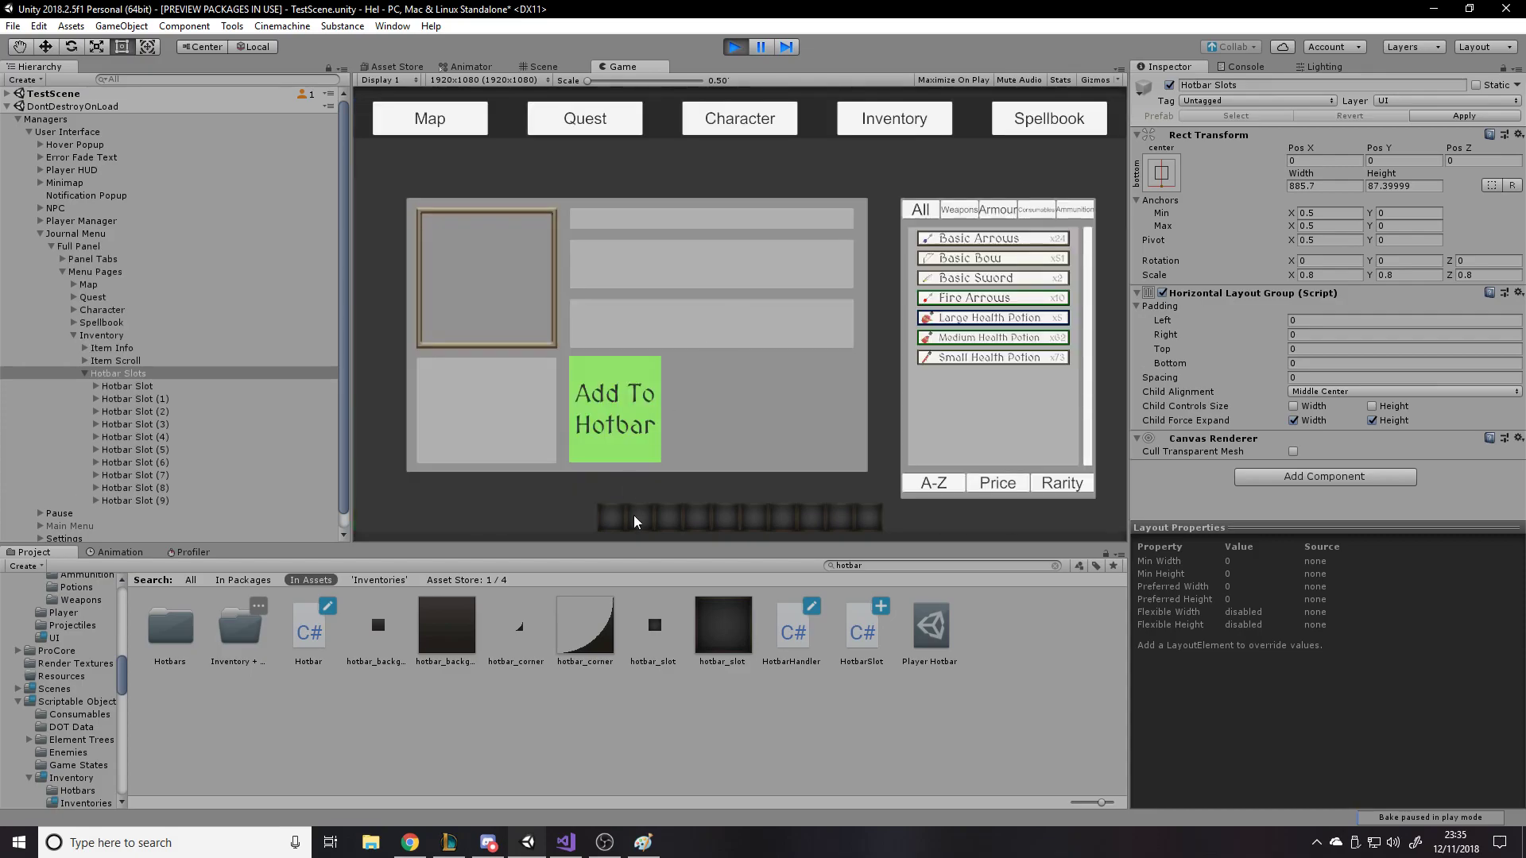
key(i)
key(i)
key(i)
key(i)
key(i)
key(i)
key(i)
key(i)
key(i)
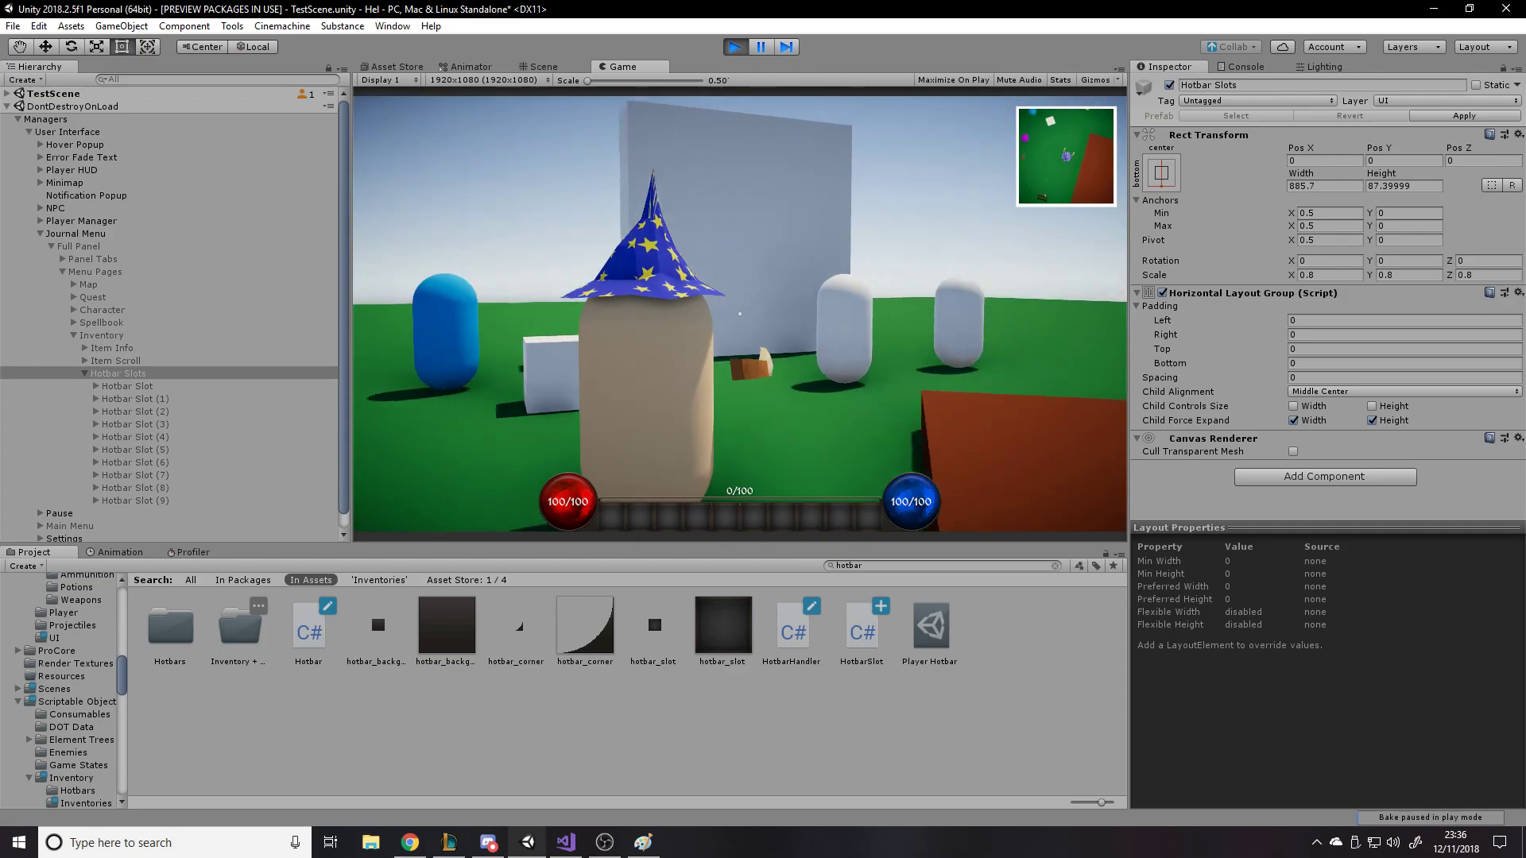
- View the Large Health Potion's details on the Inventory page and return to the game
key(i)
key(i)
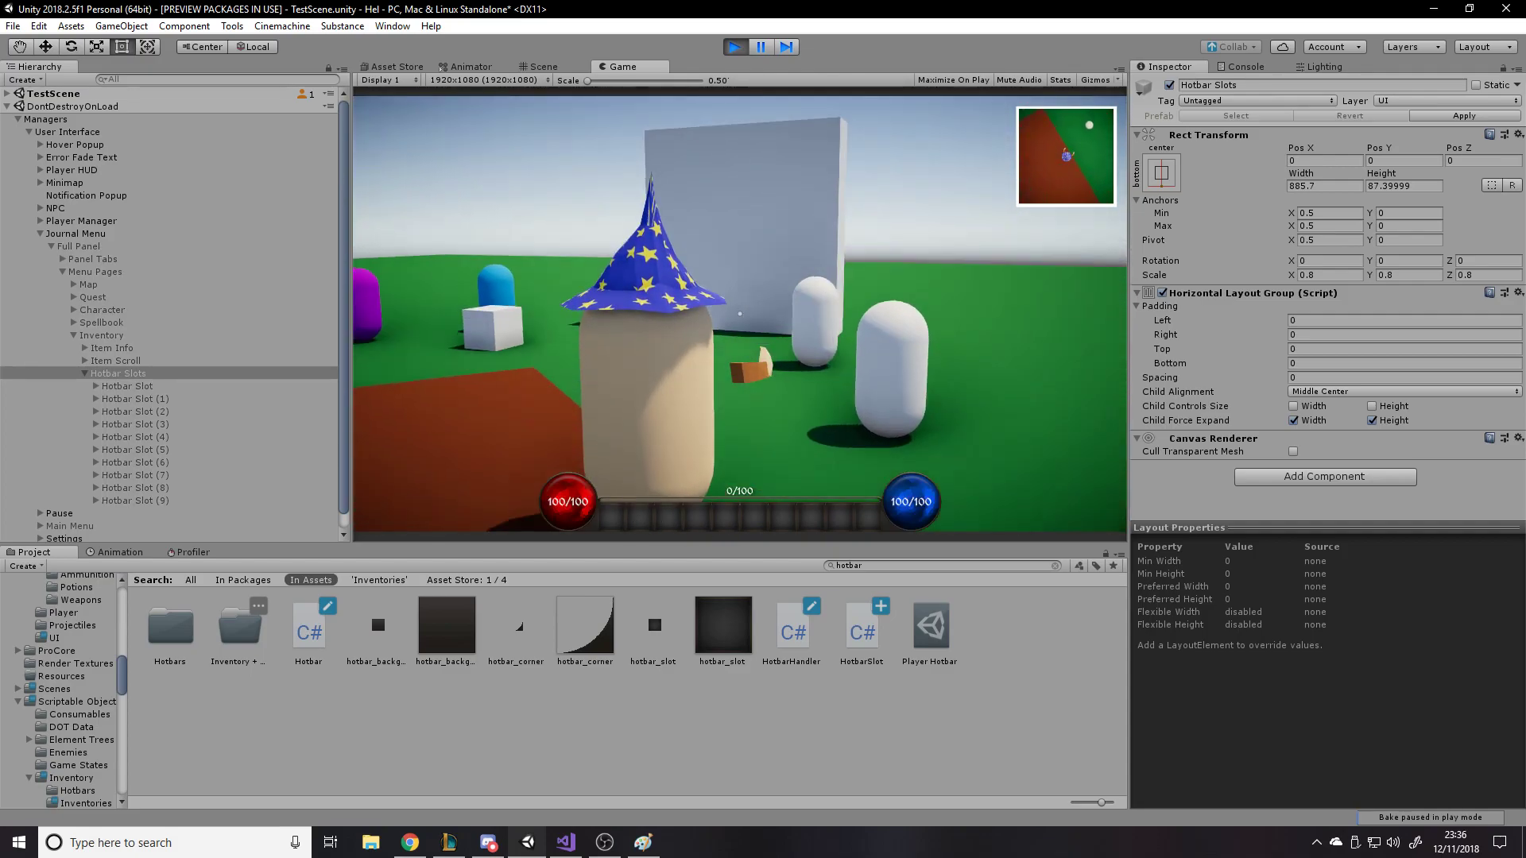
key(i)
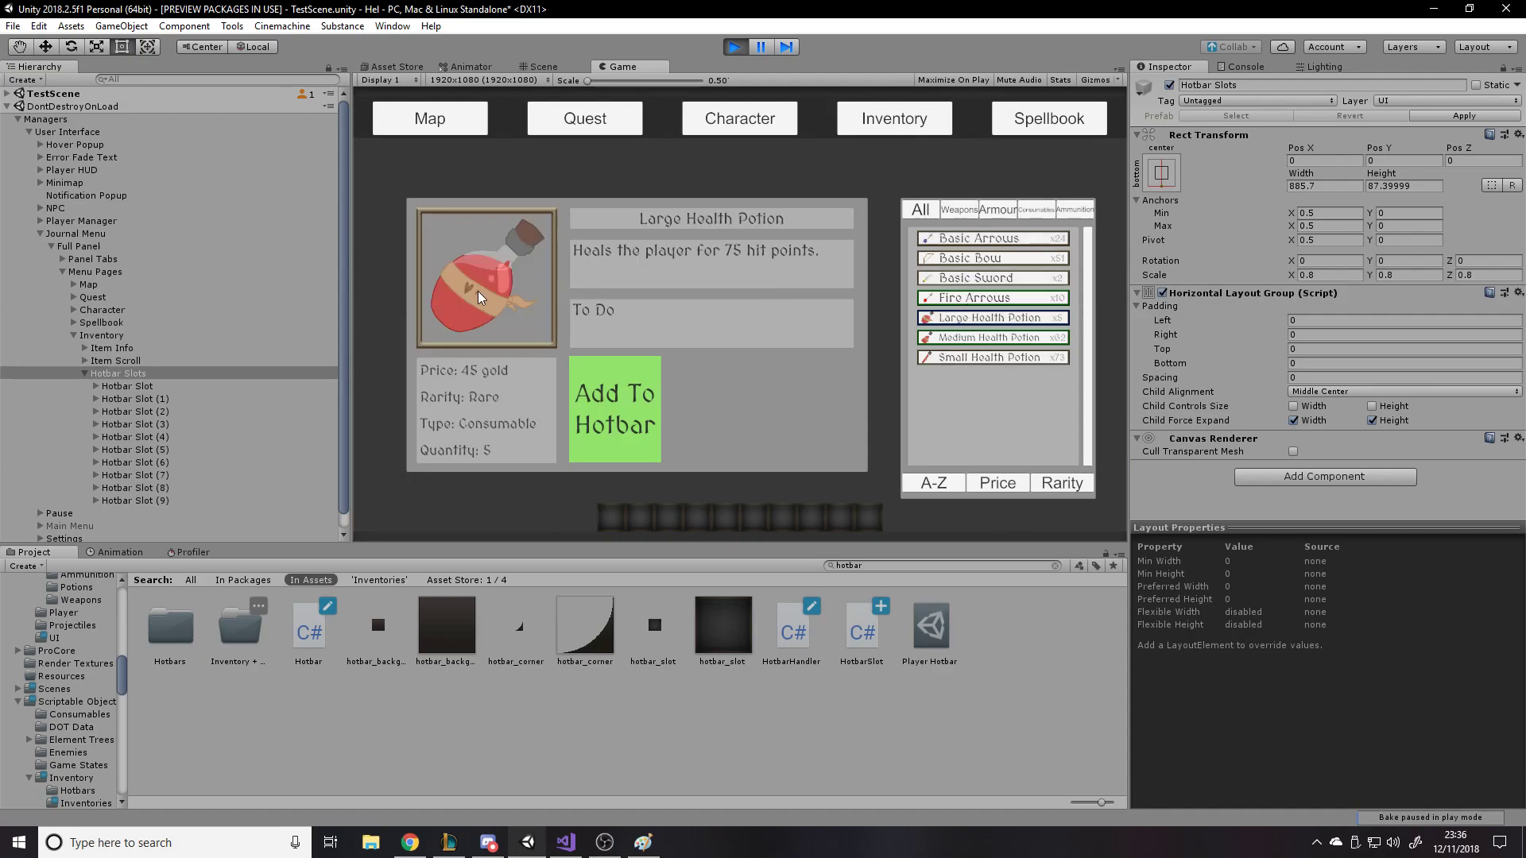
key(i)
- Walk the player across the test scene to the purple vendor NPC and speak with it
key(w)
key(a)
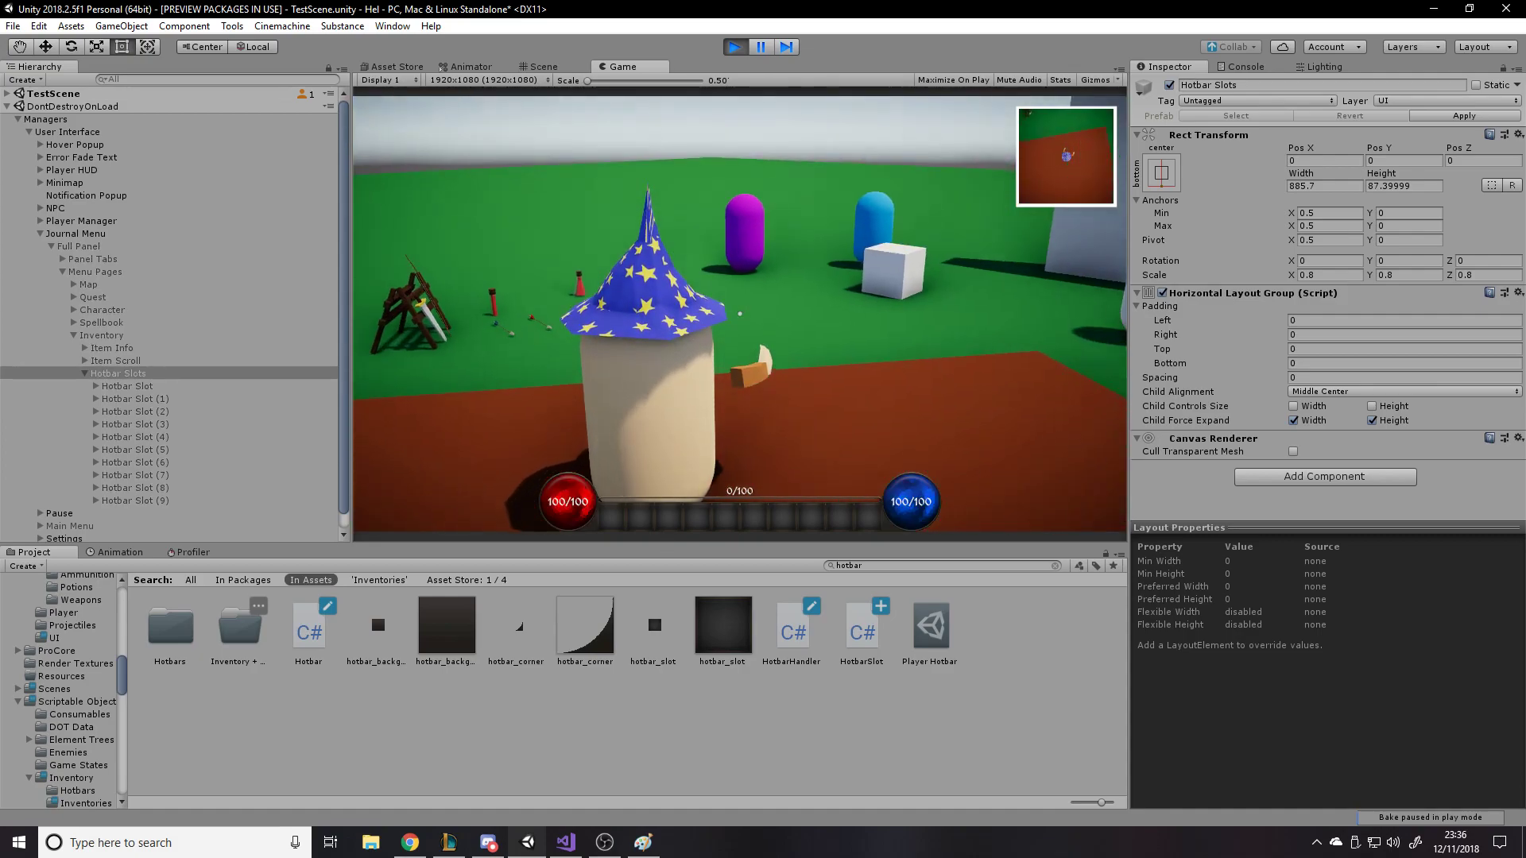
key(w)
key(a)
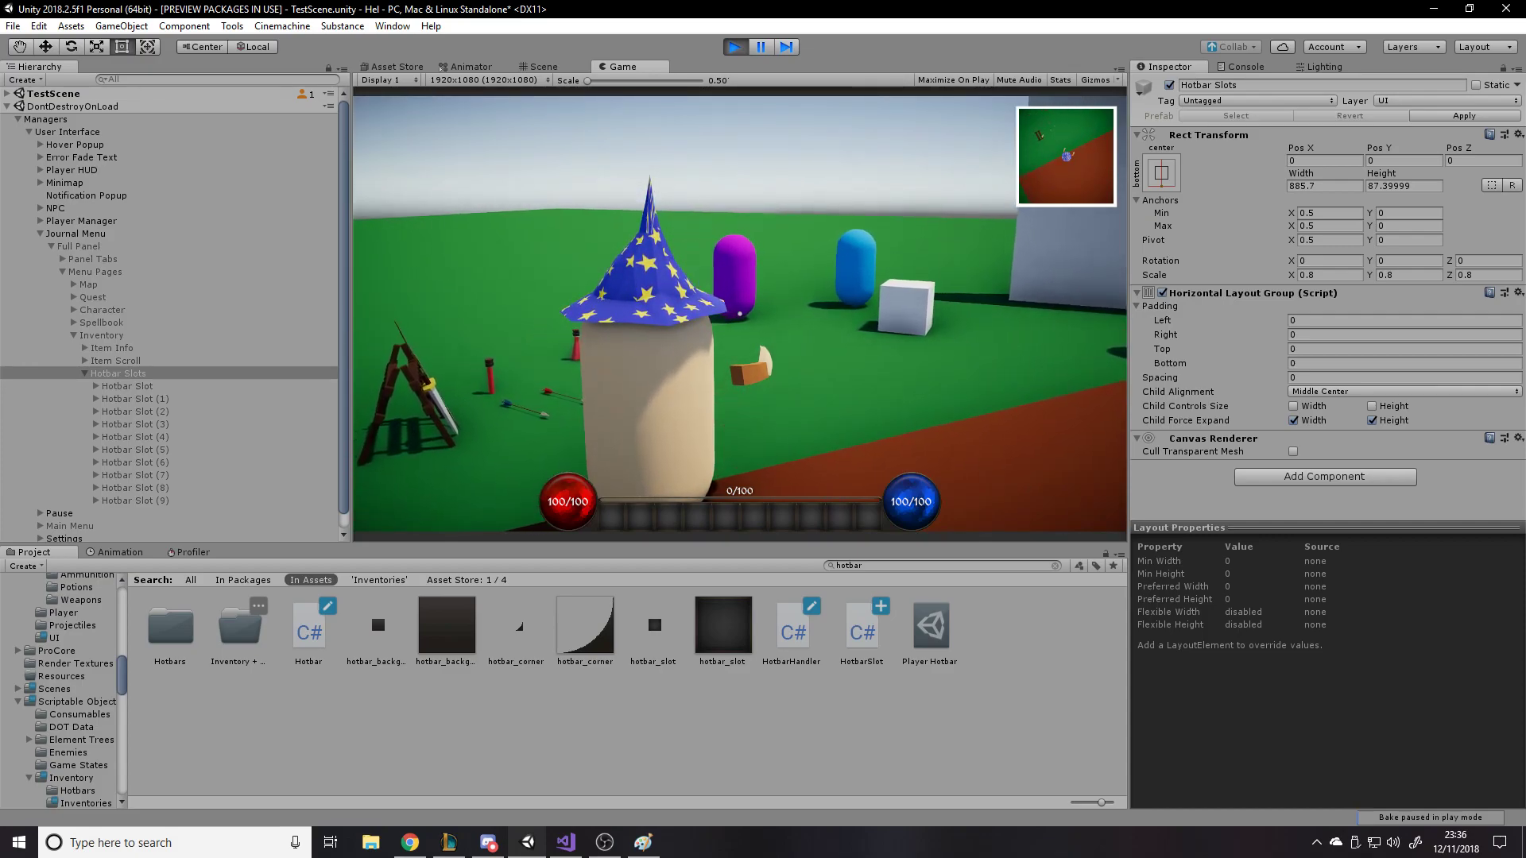
key(w)
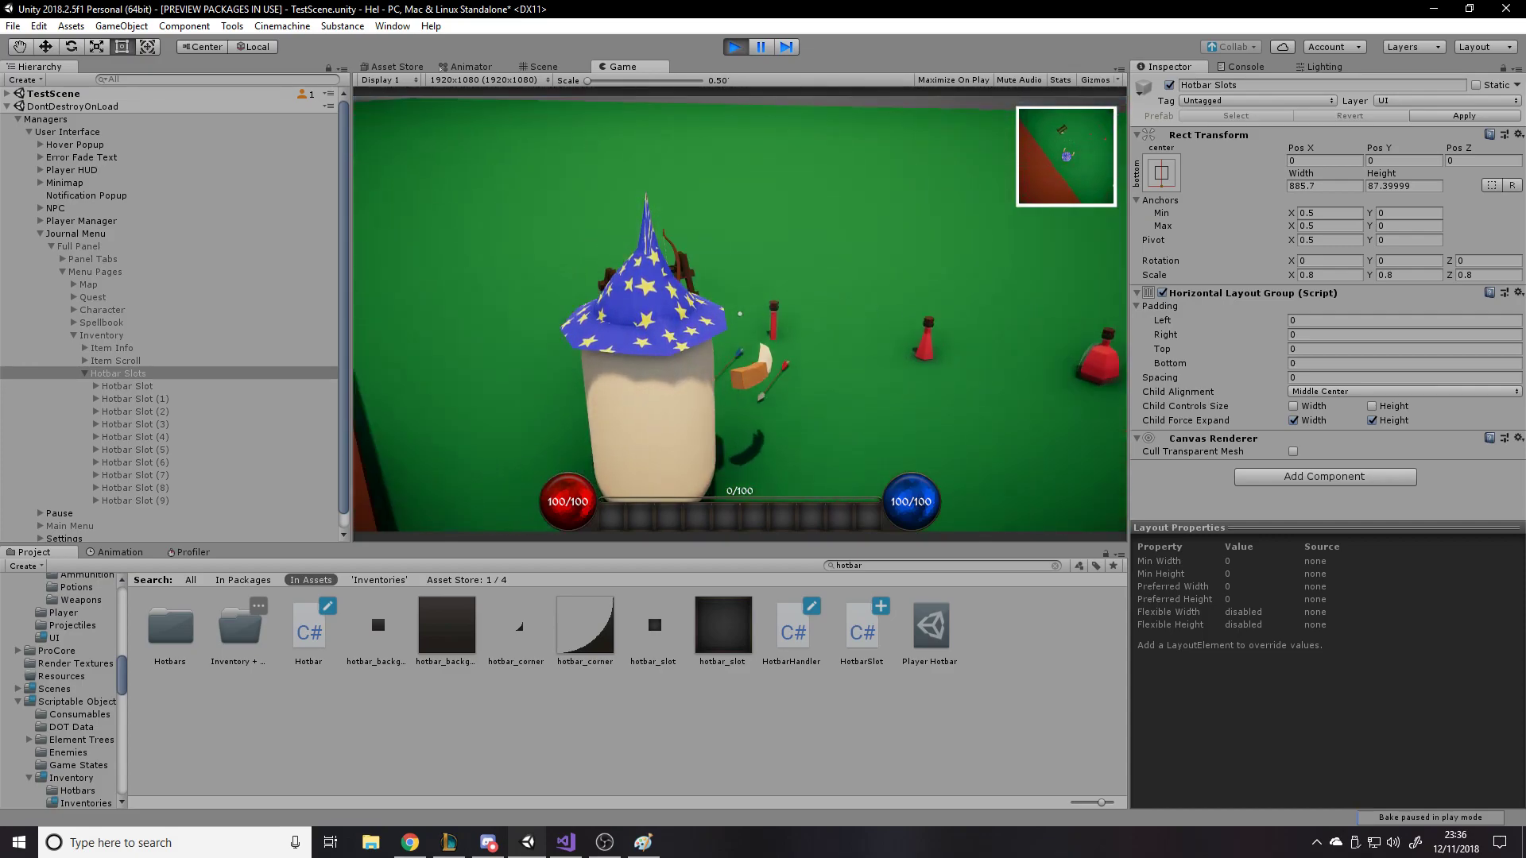
key(a)
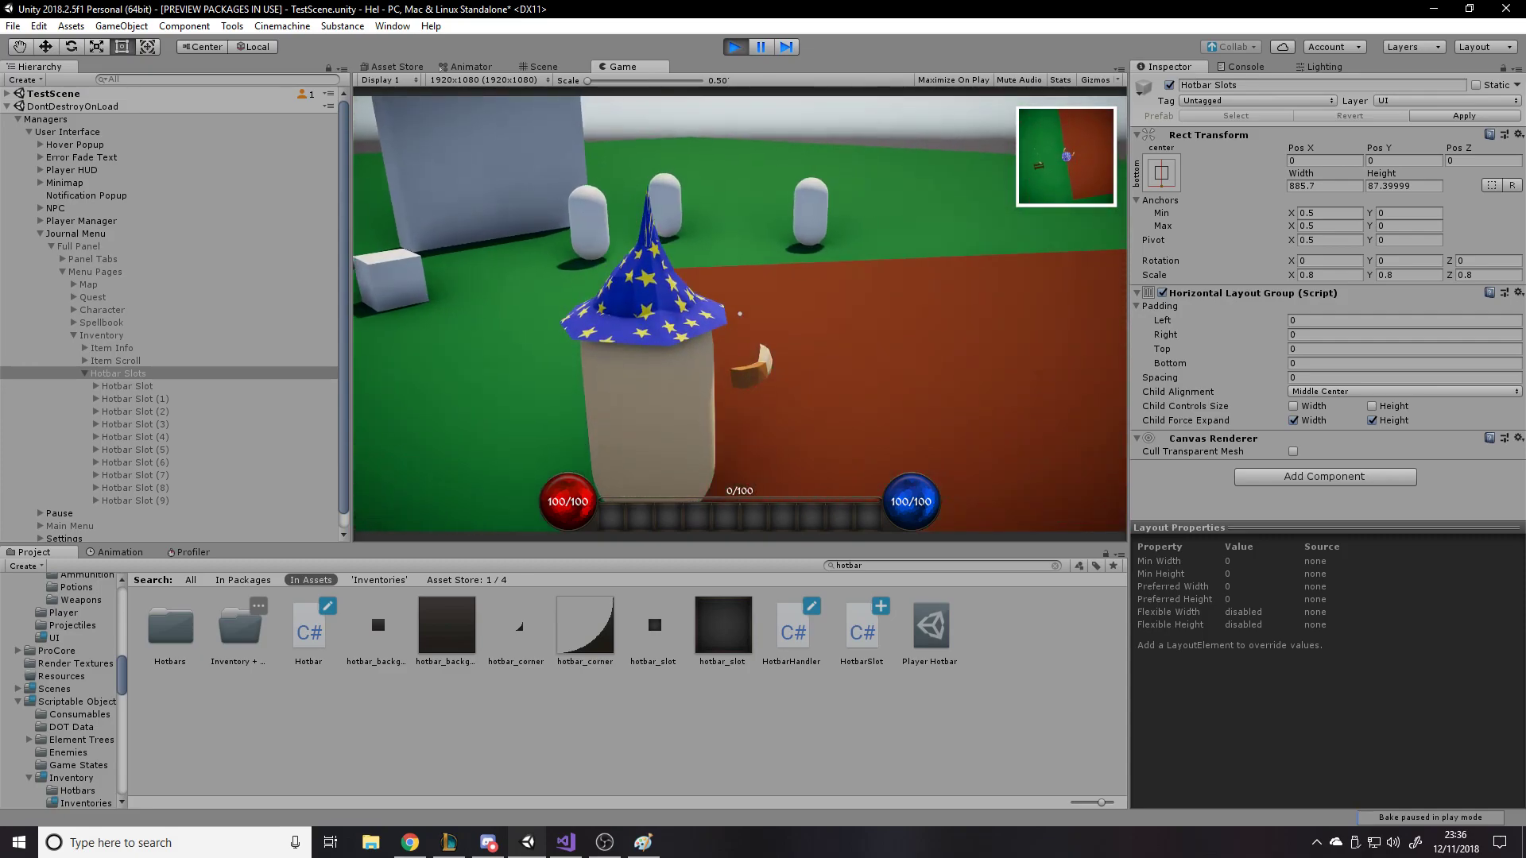
key(d)
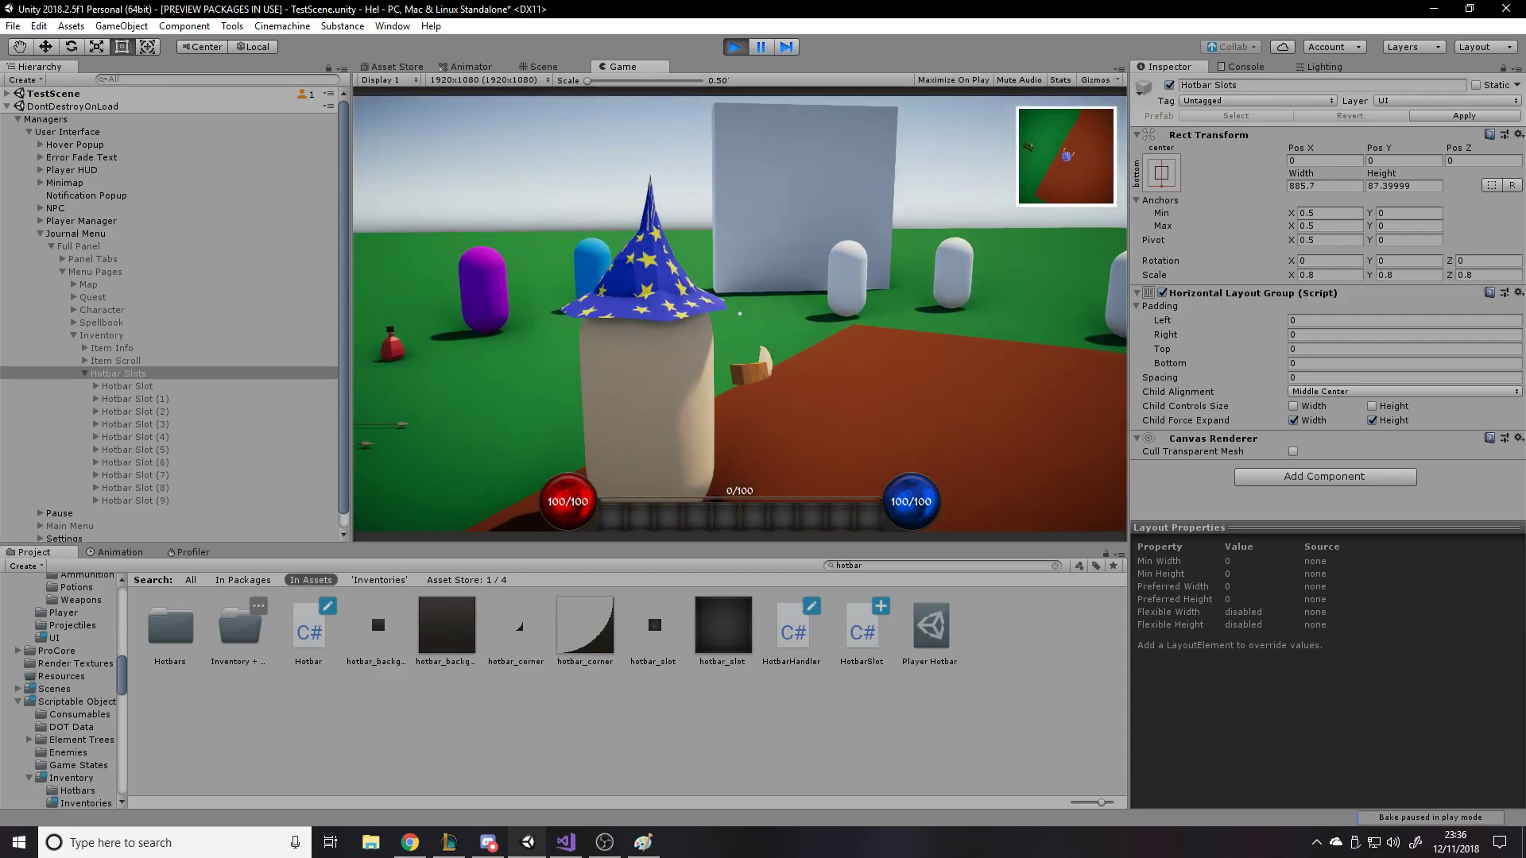
key(w)
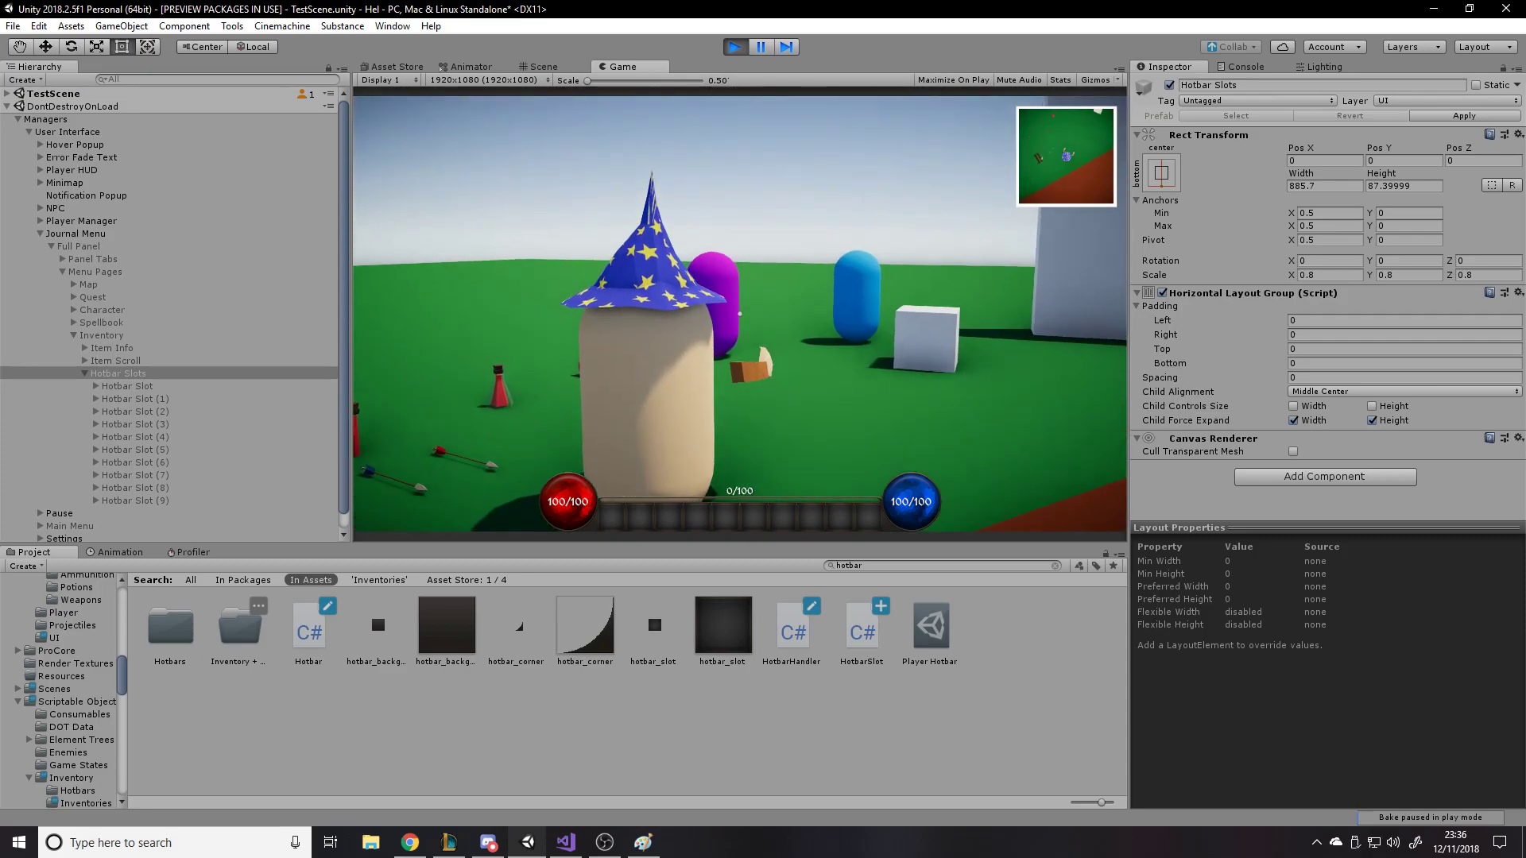
key(i)
key(i)
key(w)
key(e)
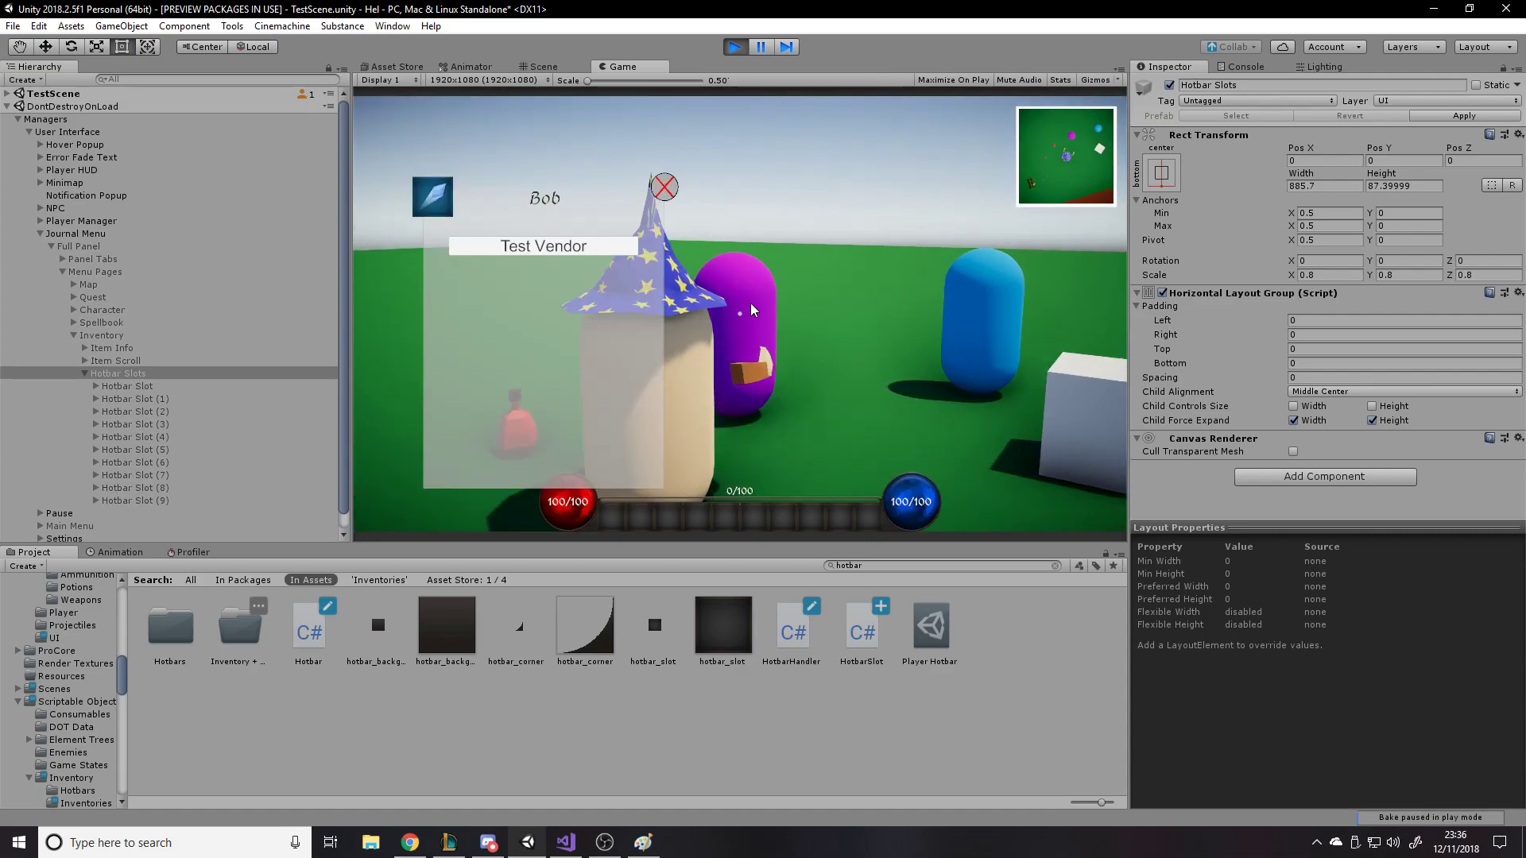
- Trigger the Test Vendor option, inspect the vendor's logged sale items in the Console, and close the NPC dialogue
click(583, 252)
click(1223, 67)
click(1223, 125)
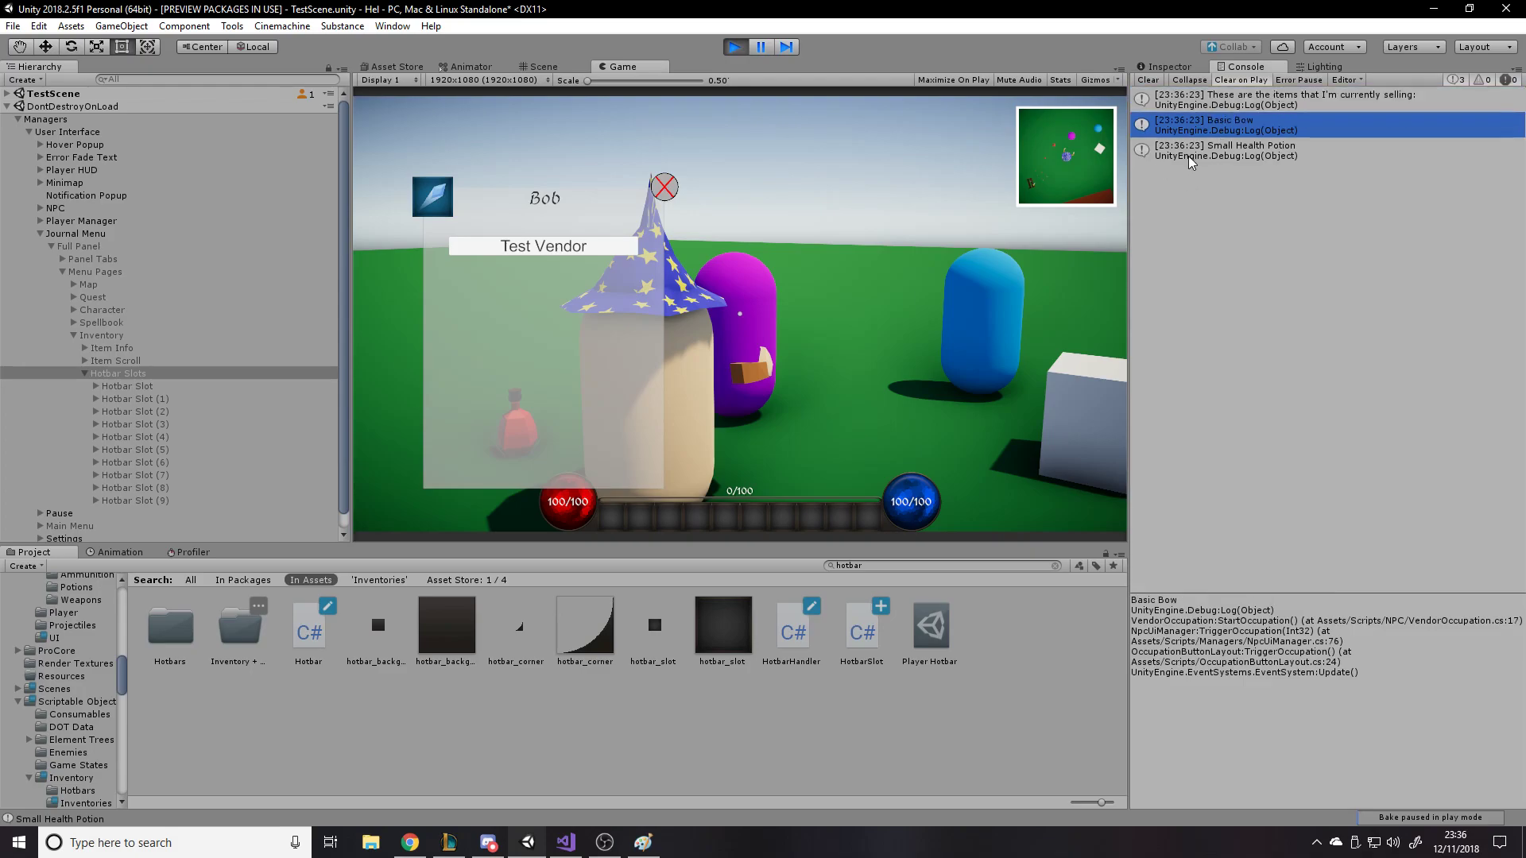
click(1188, 156)
click(664, 187)
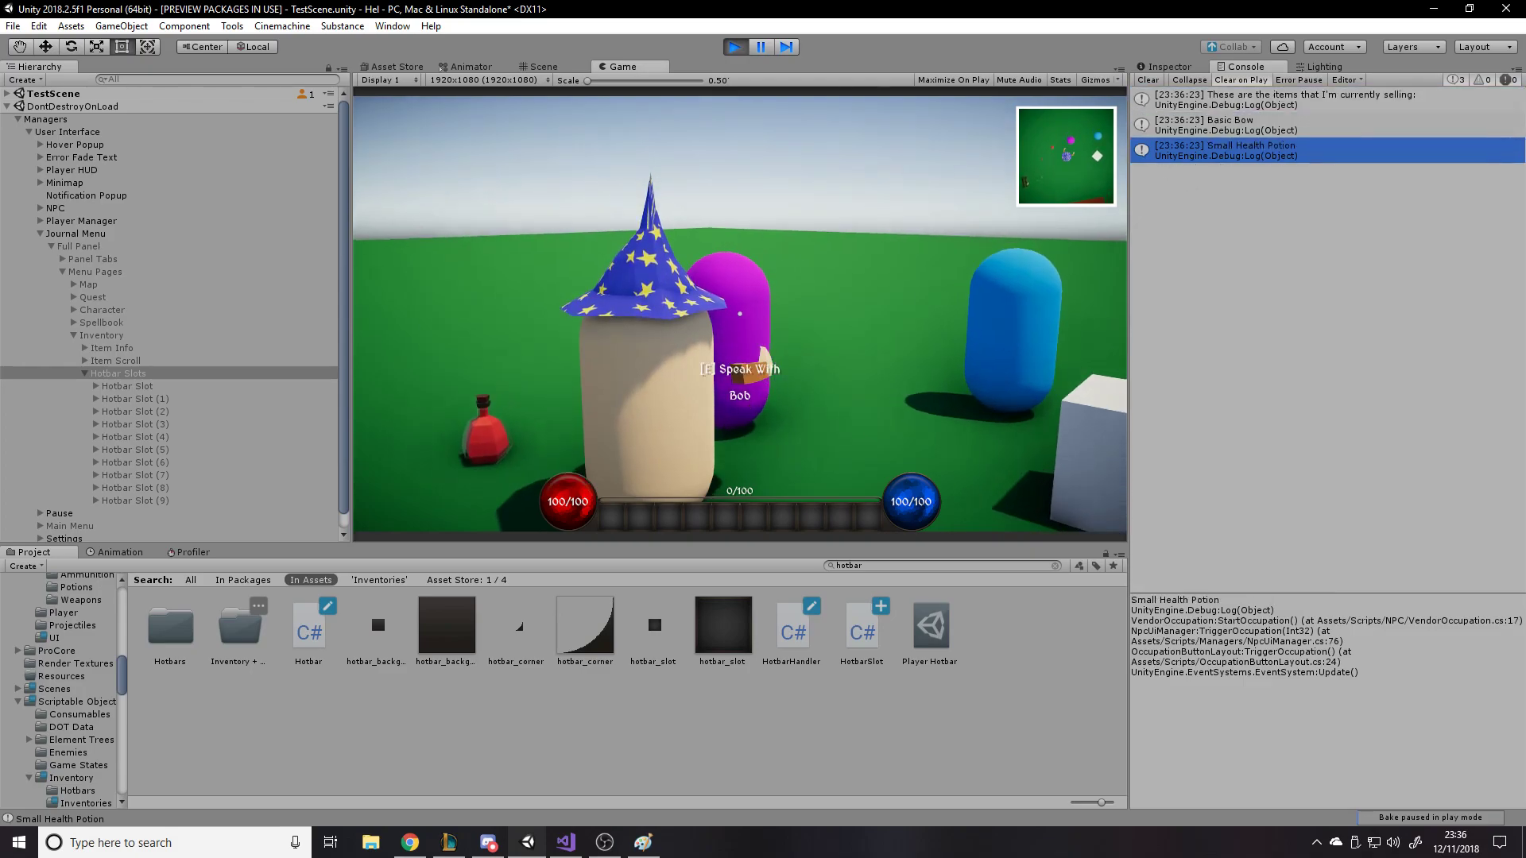
key(e)
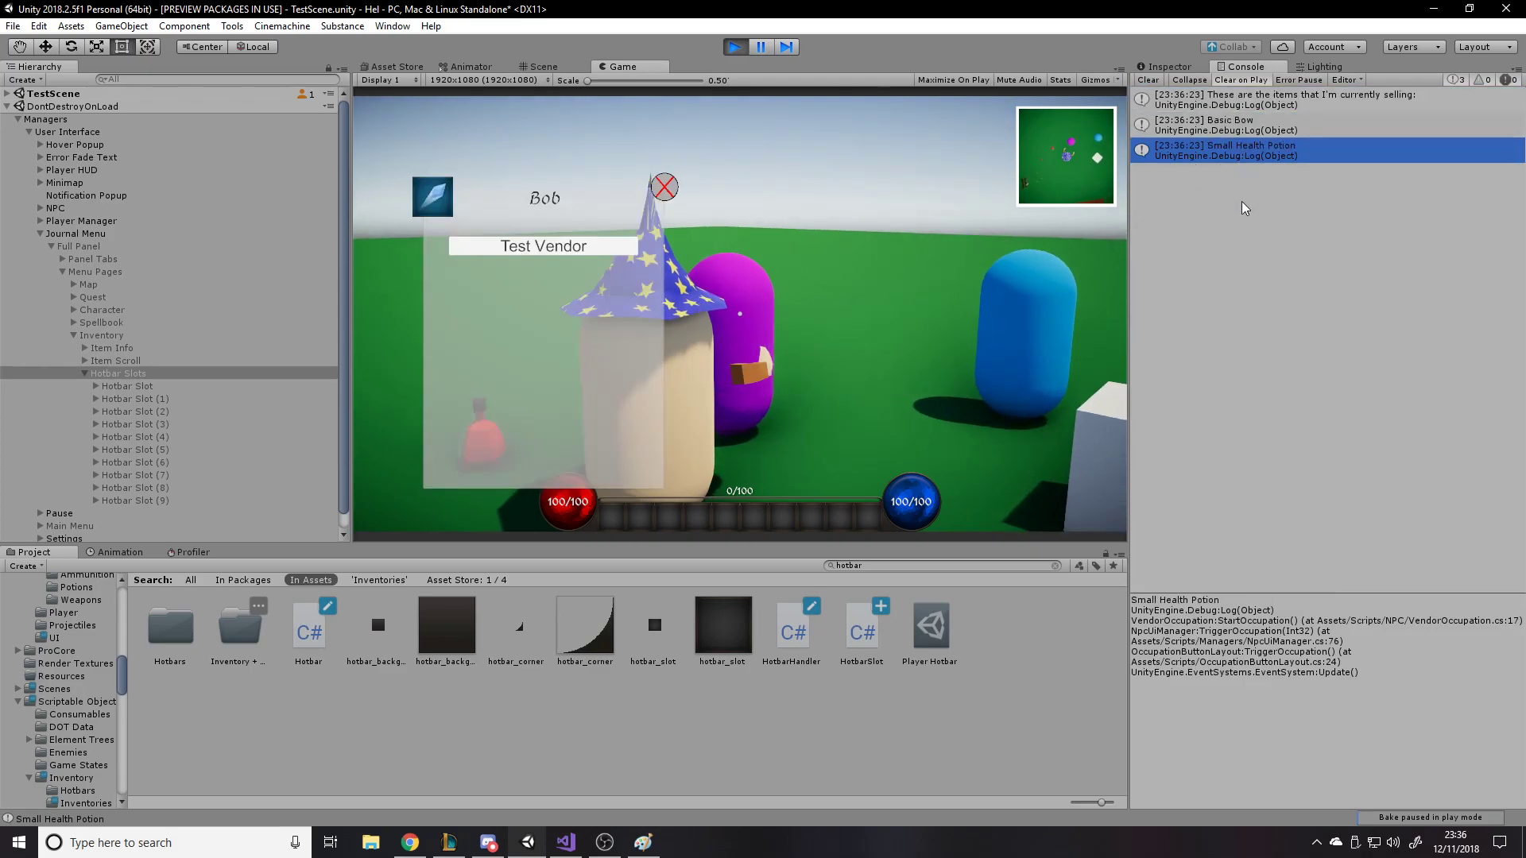
click(666, 187)
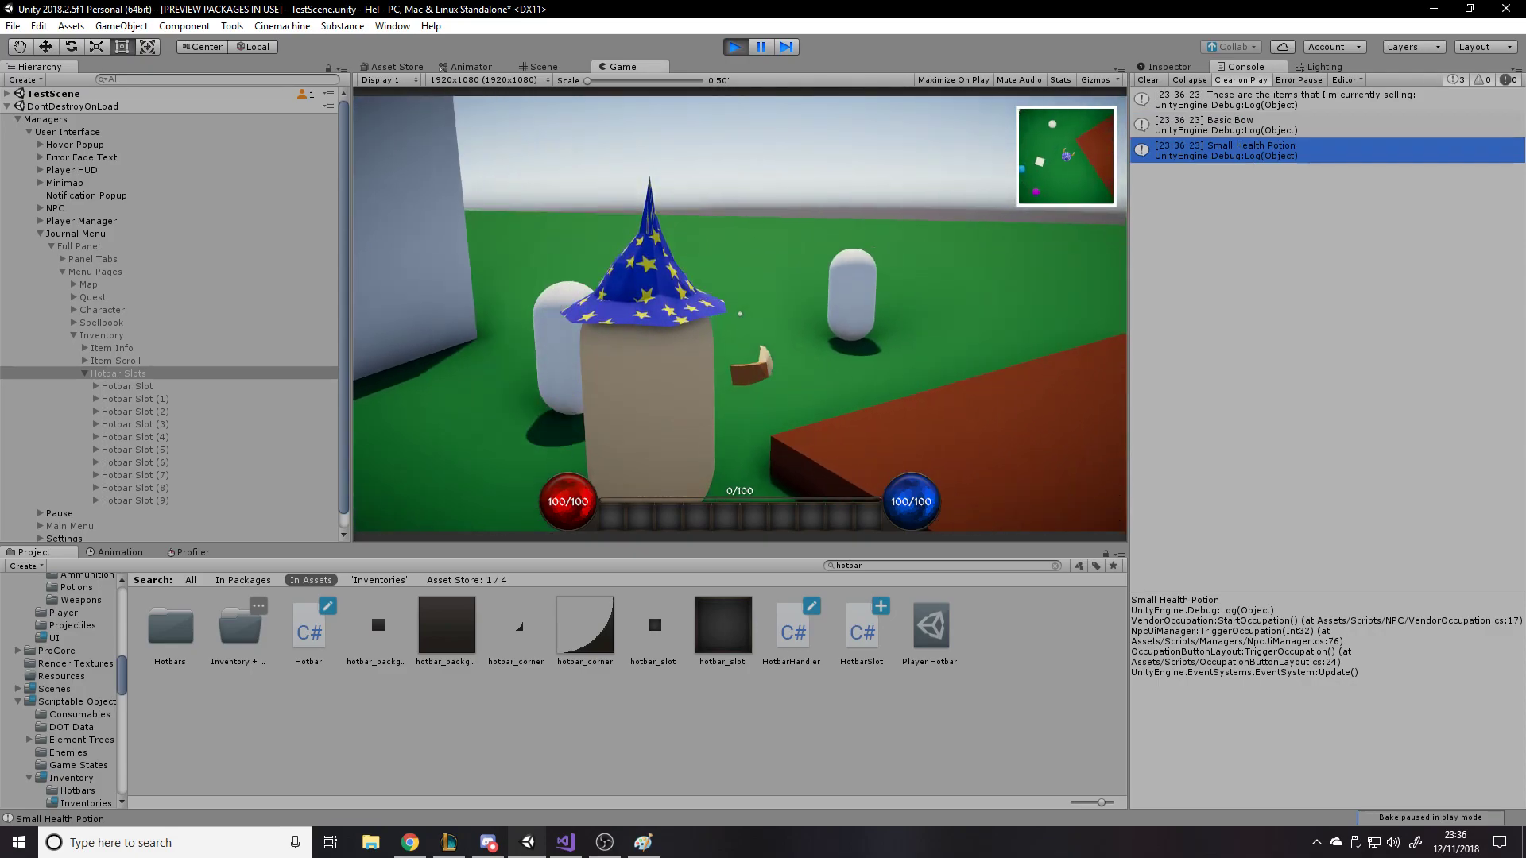
- View the Spellbook's Fire page and return to the game
key(p)
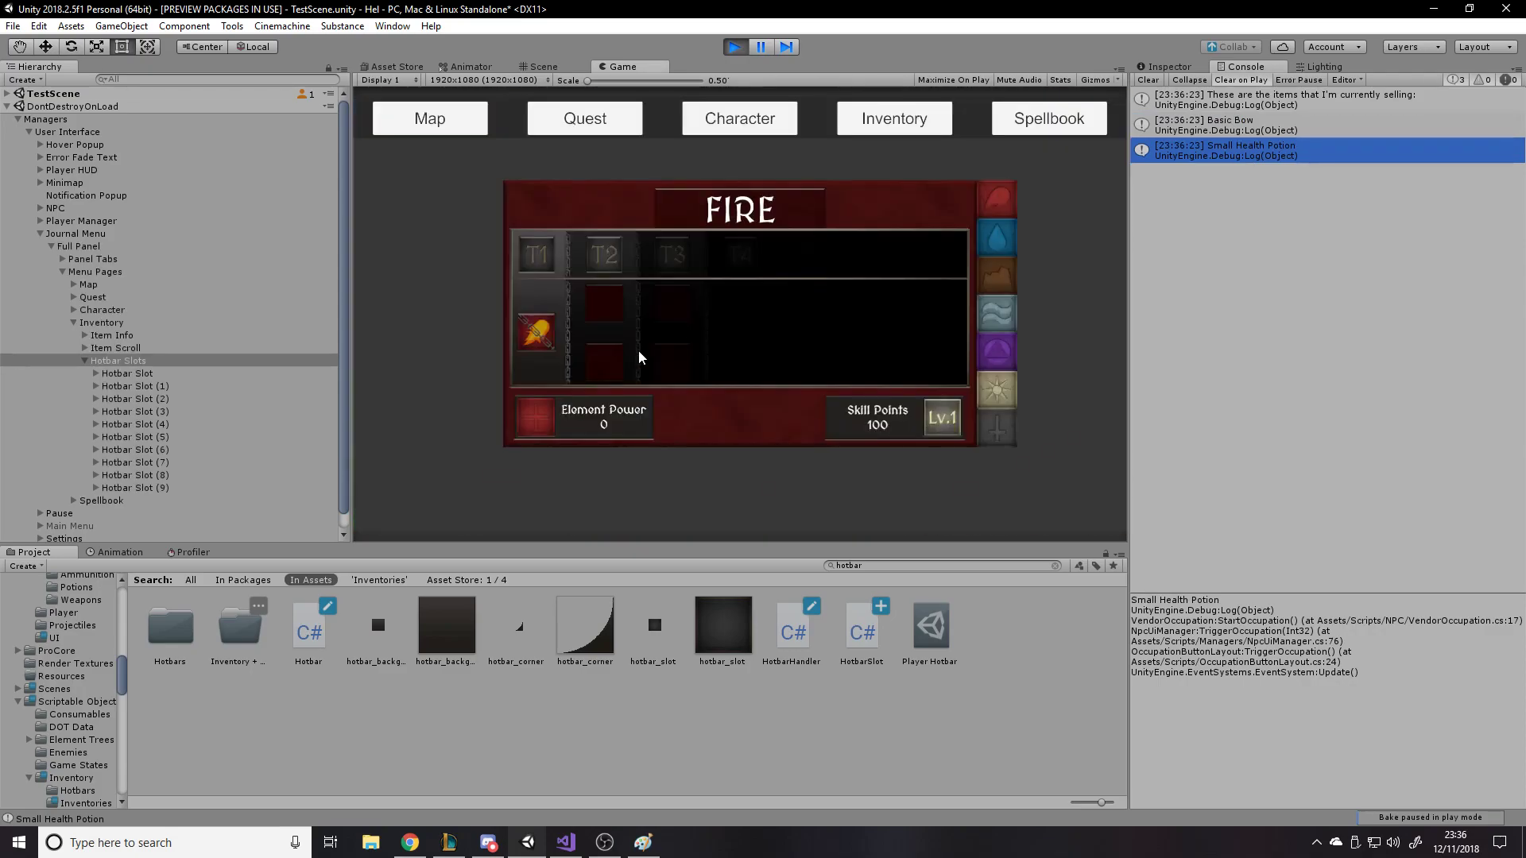
key(p)
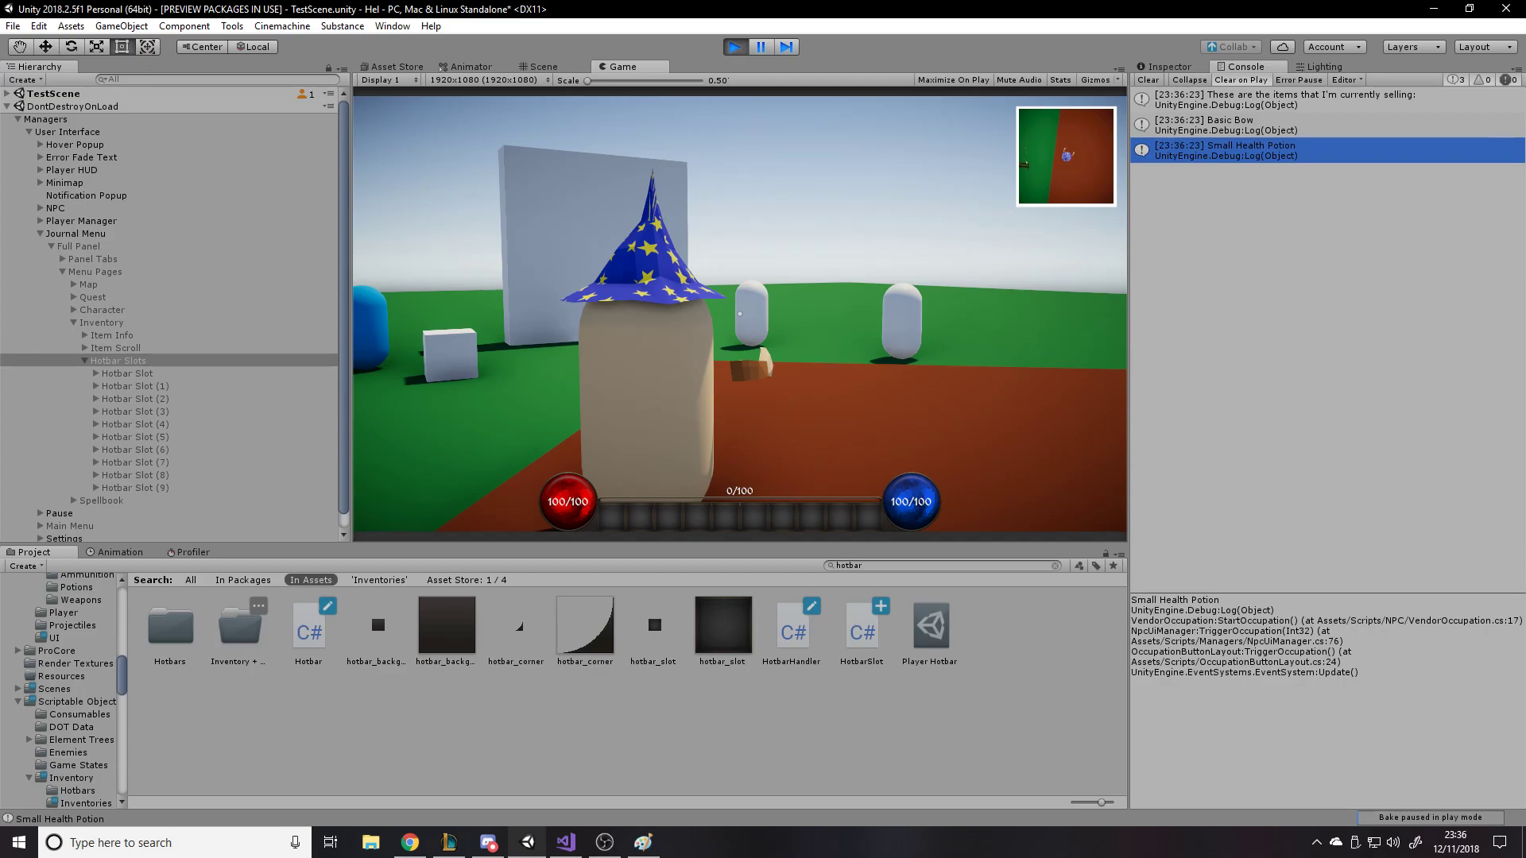
key(w)
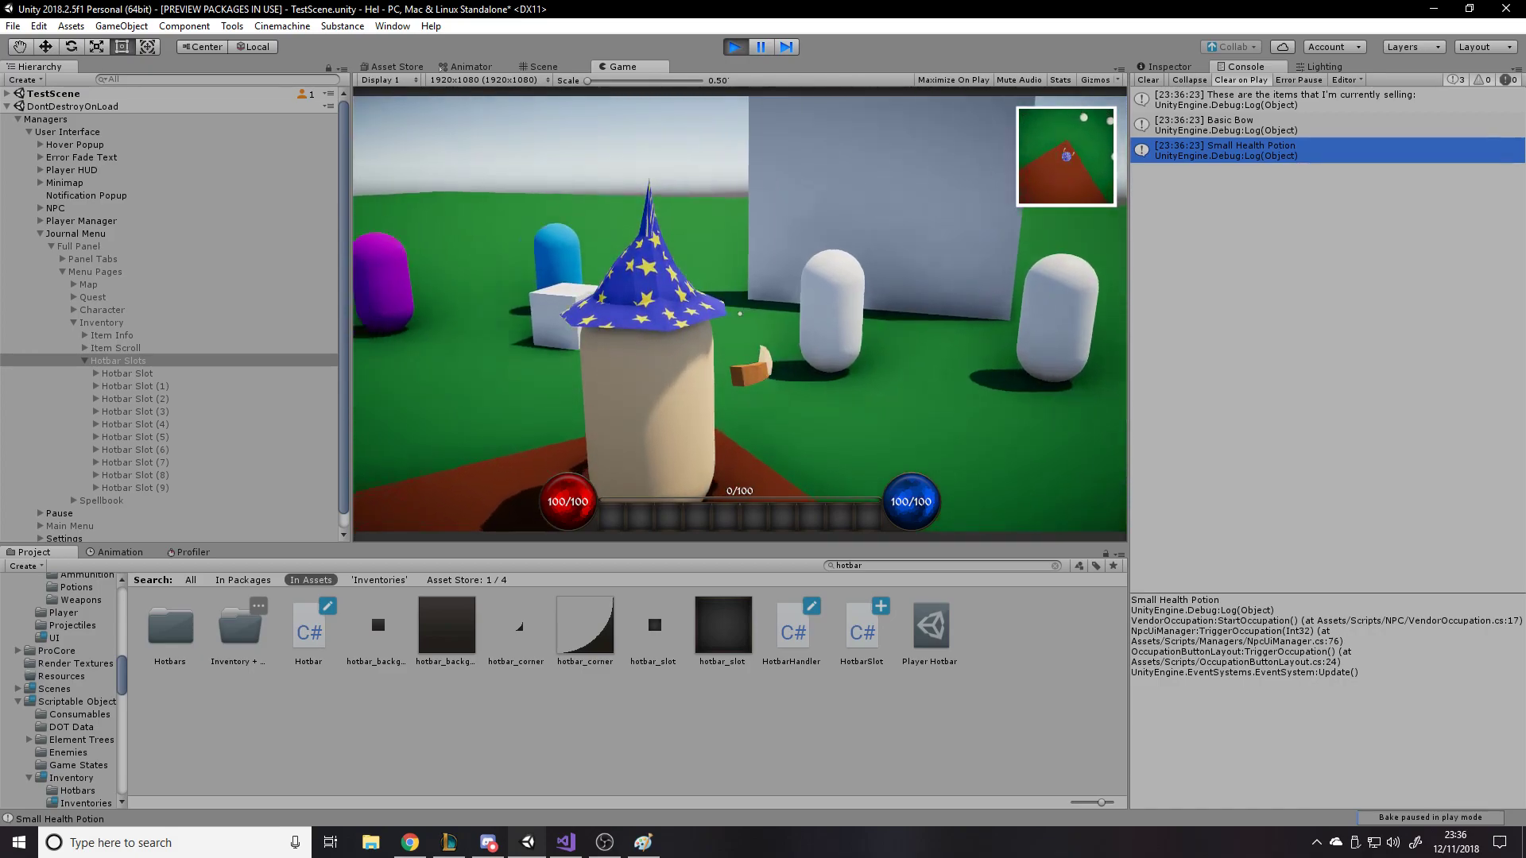
- Toggle the Inventory page briefly and the Character page repeatedly to review the Character placeholder, returning to the game
key(i)
key(i)
key(c)
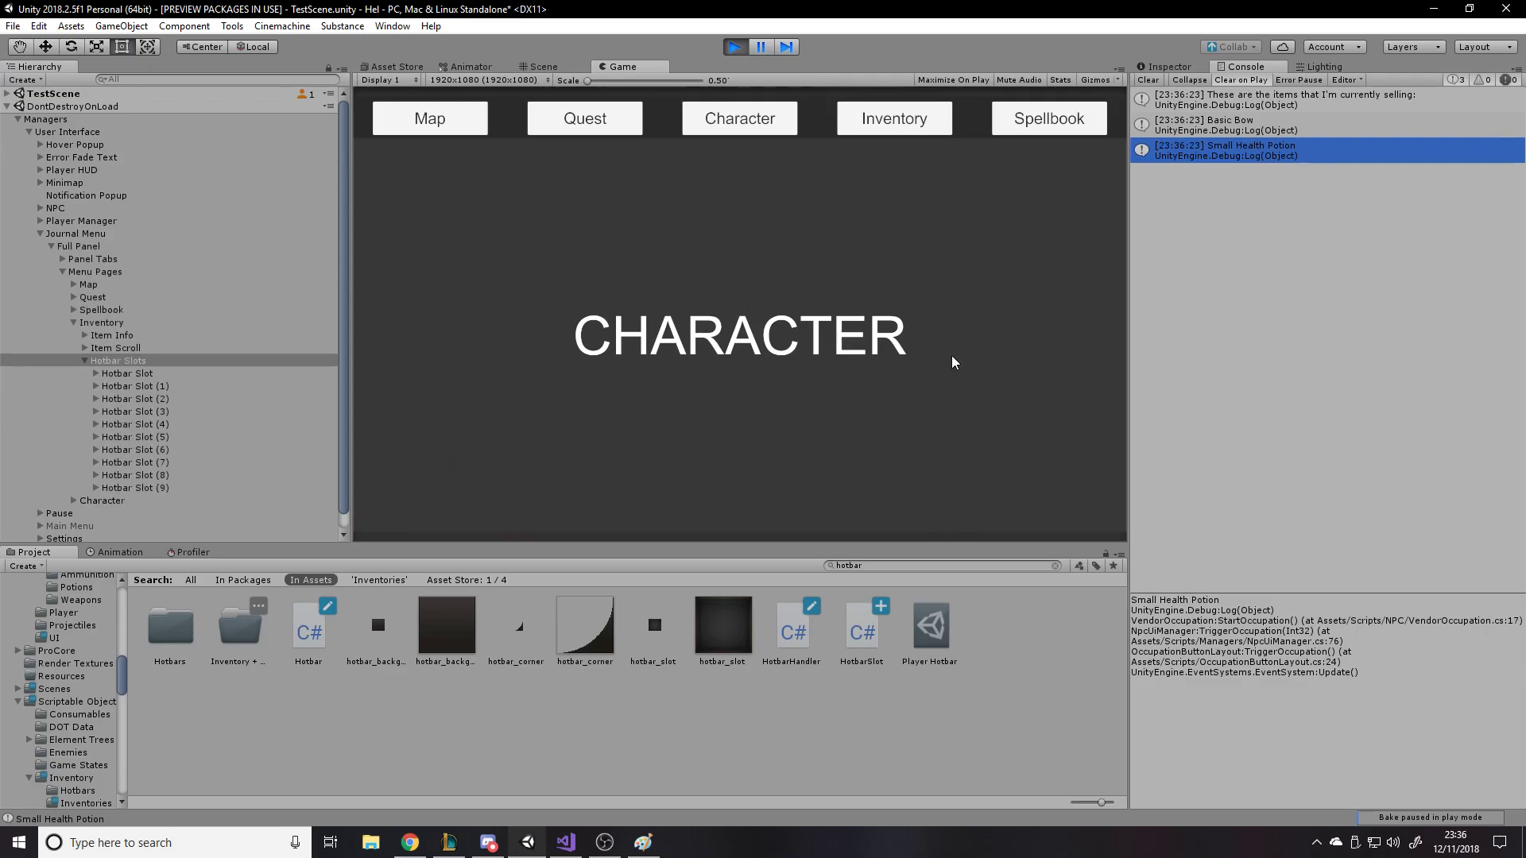
key(c)
key(c)
key(c)
key(w)
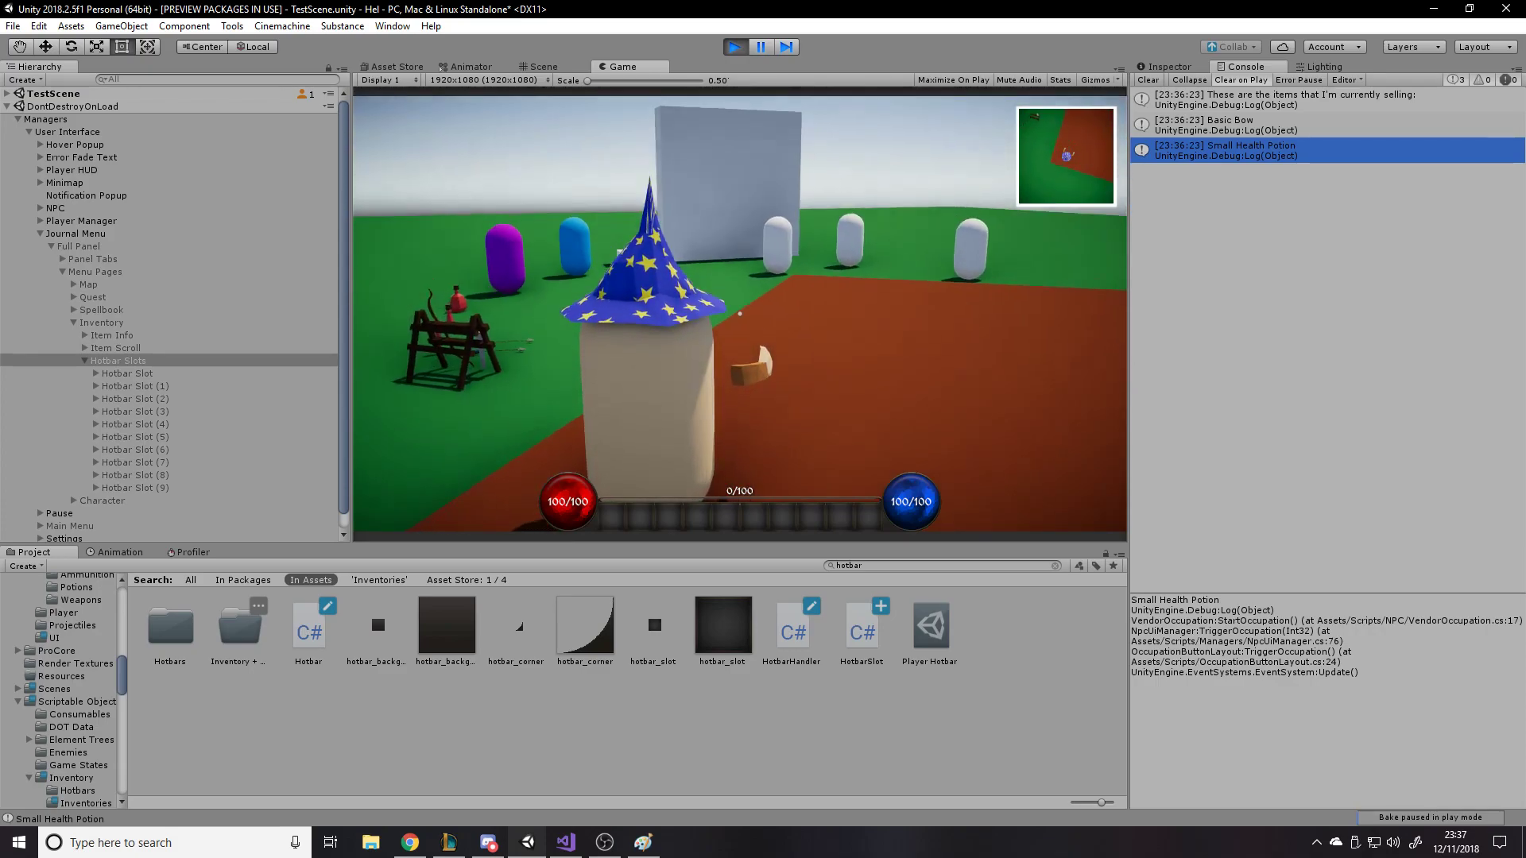
key(c)
key(c)
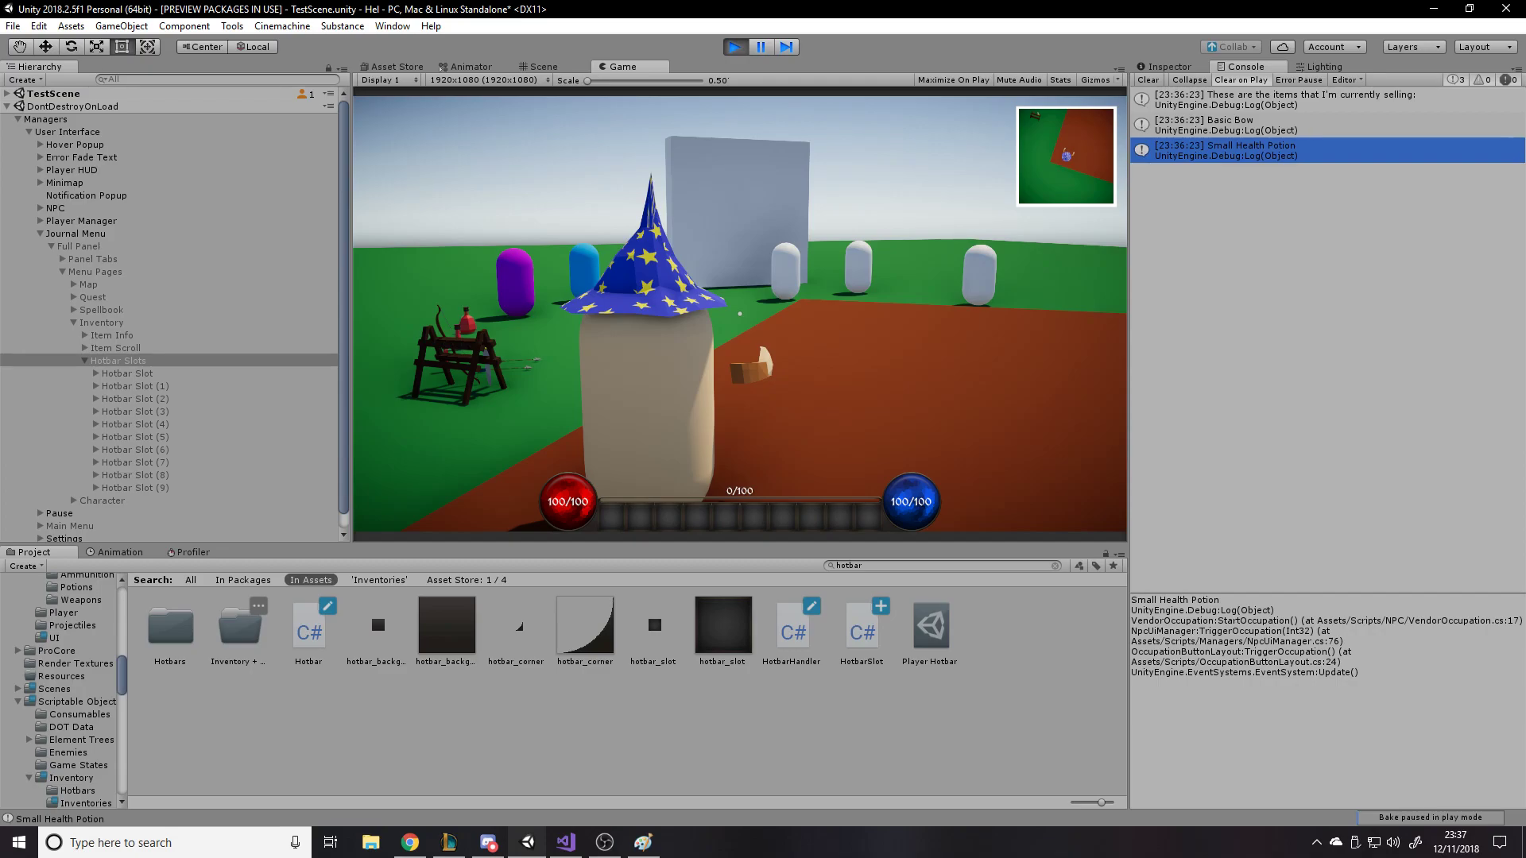
- Walk the player over to the weapon rack with the Basic Bow and around the scene, and reopen the Inventory page
key(w)
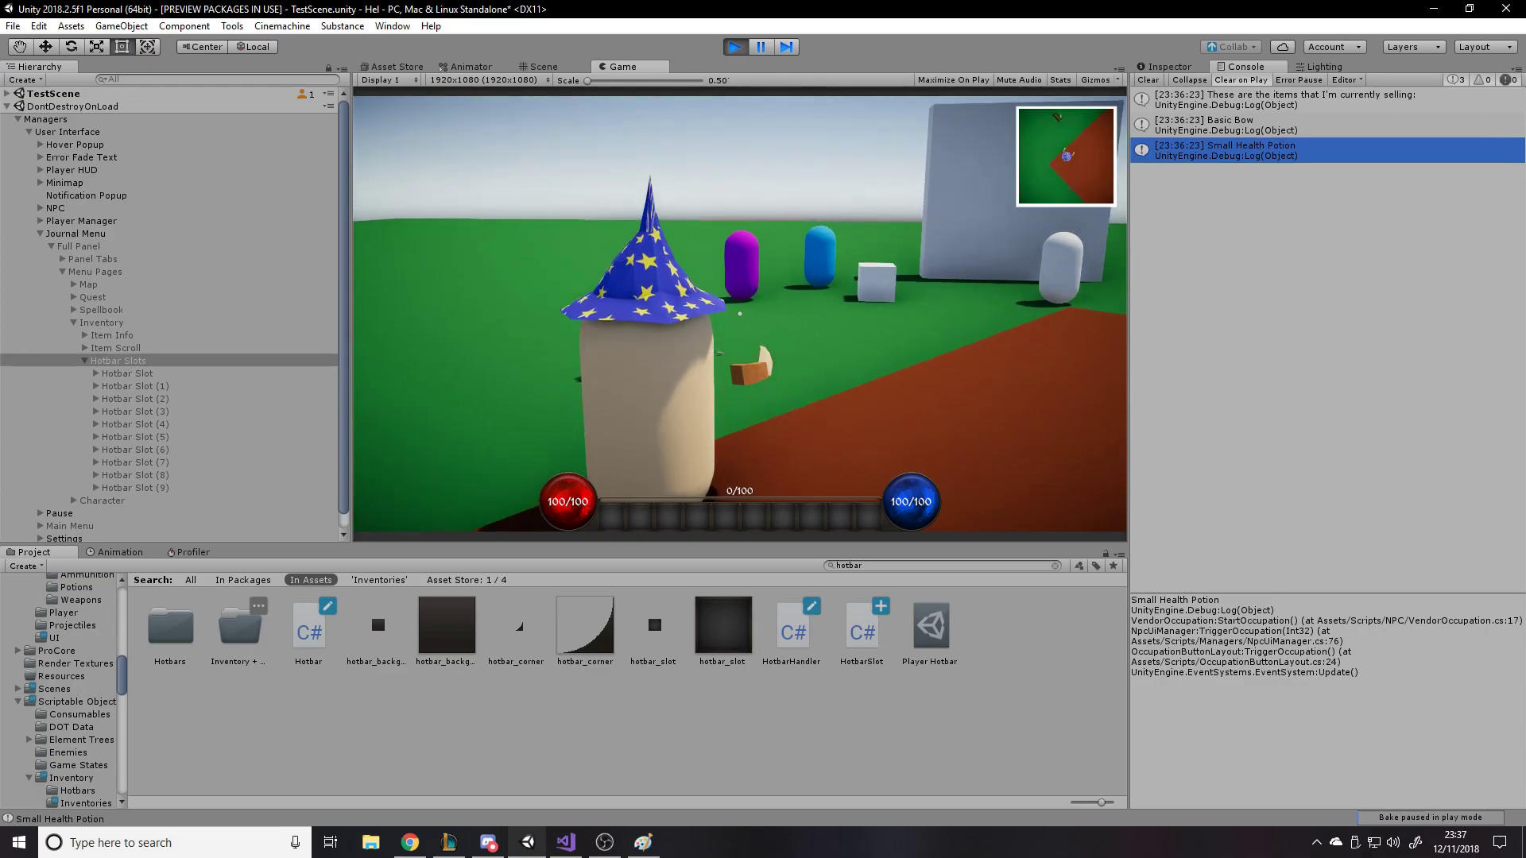
key(w)
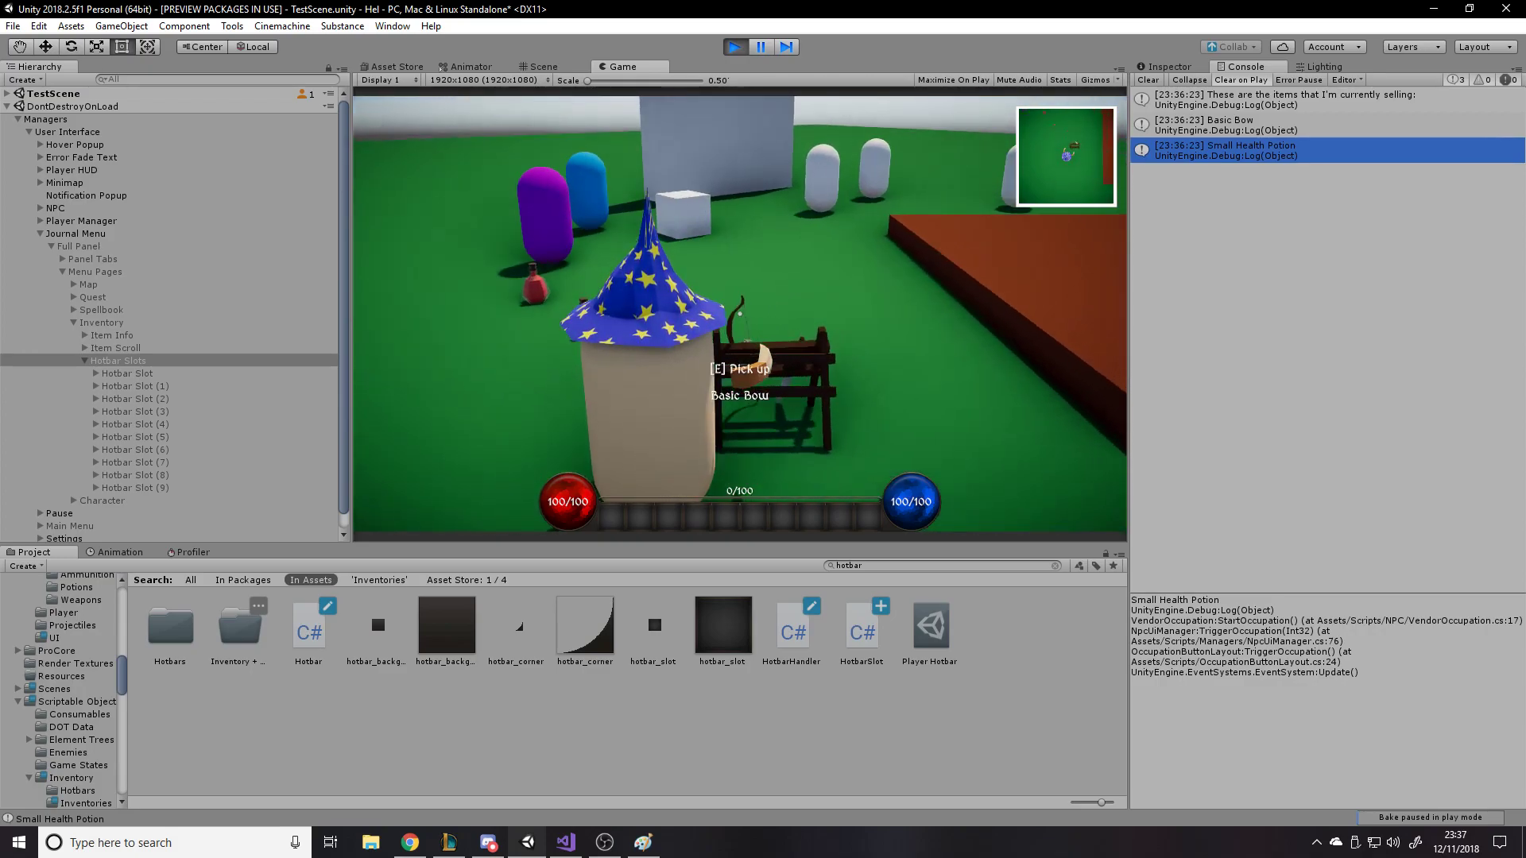
key(w)
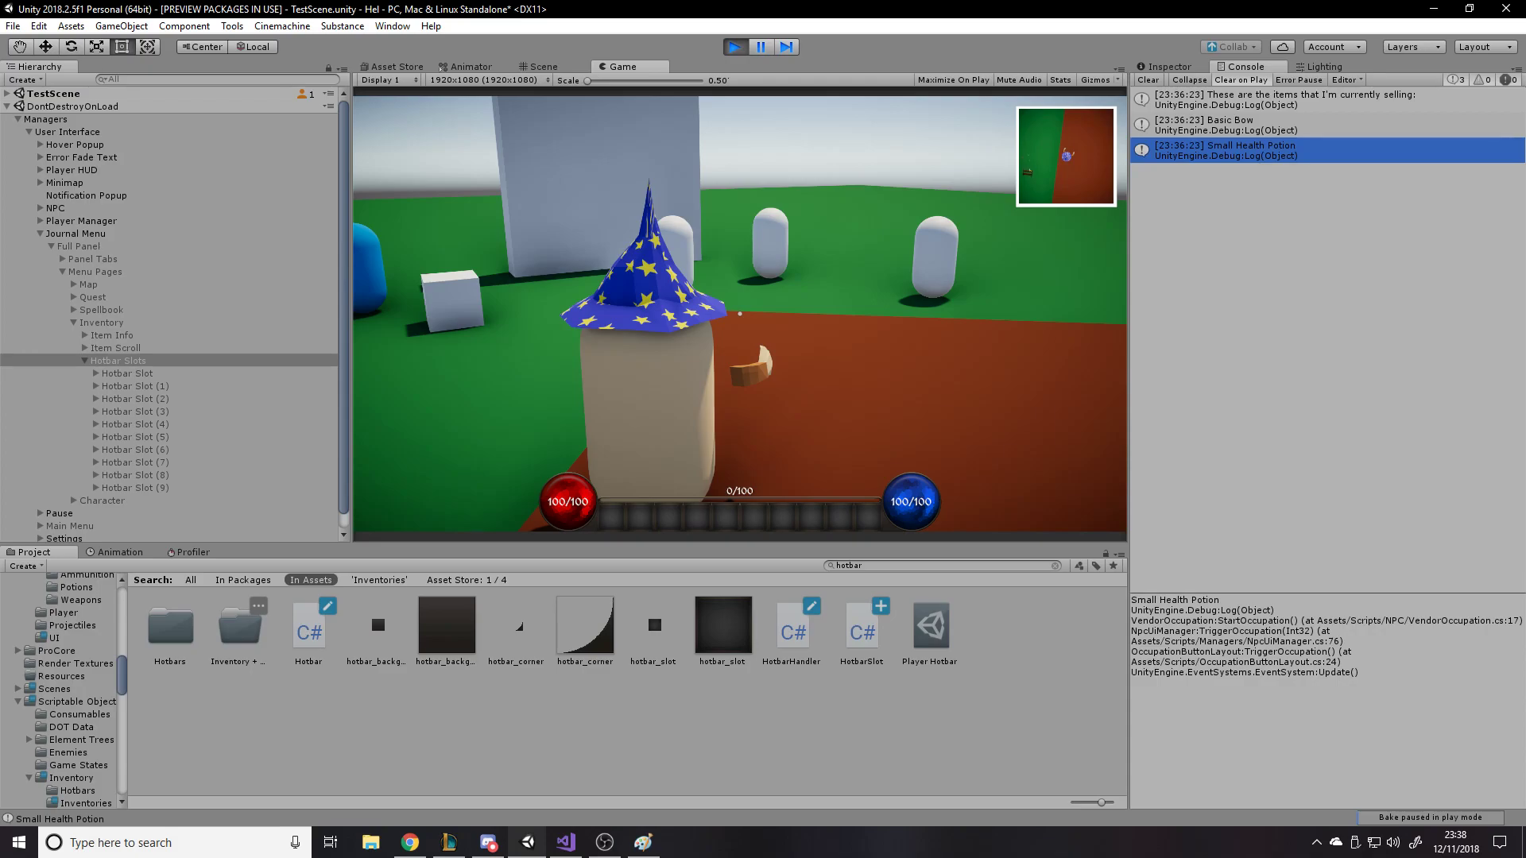
key(i)
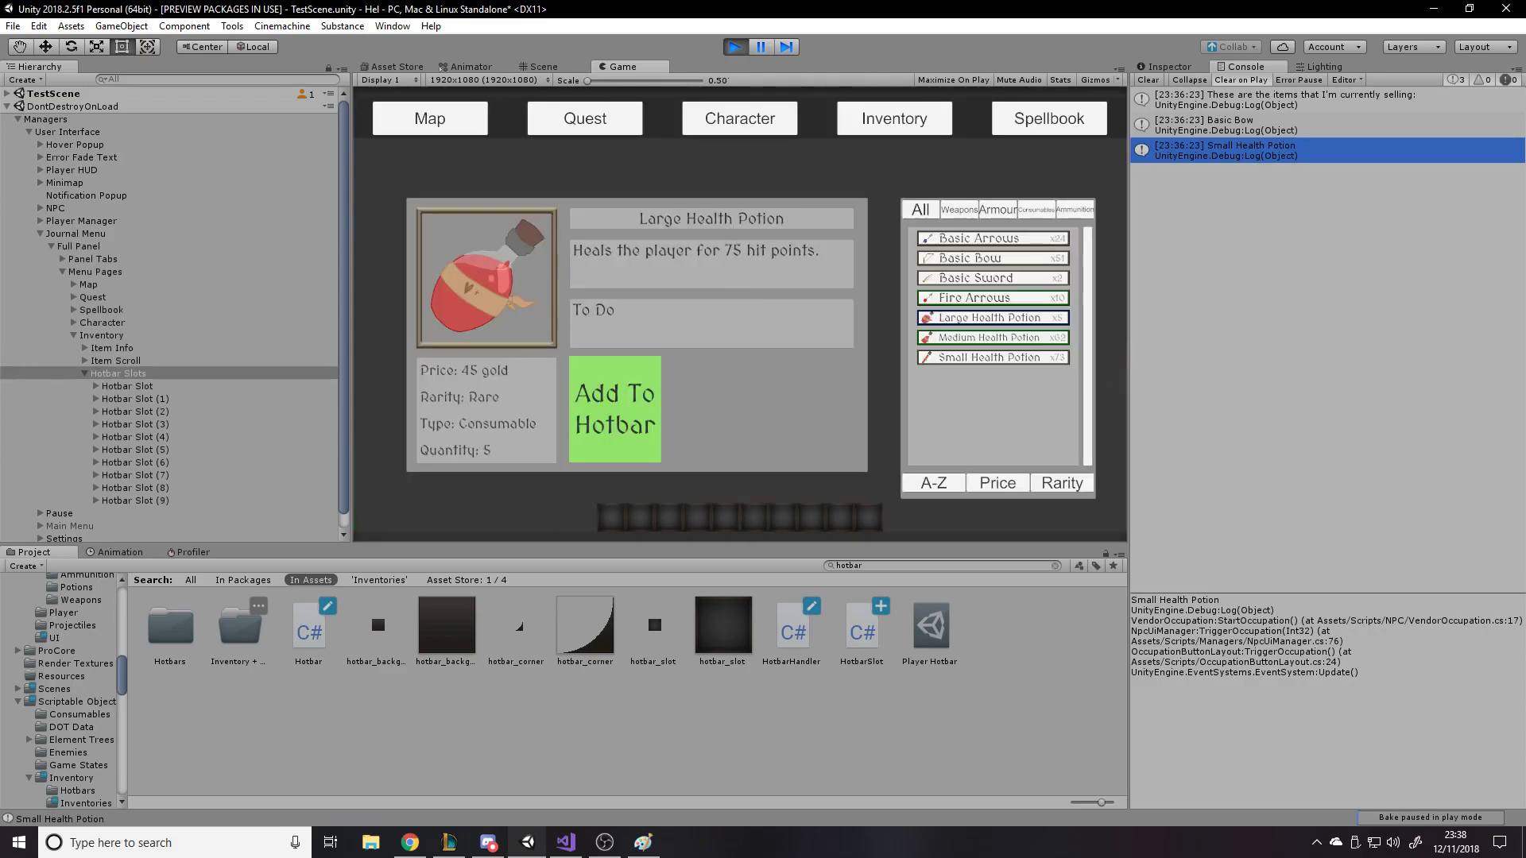